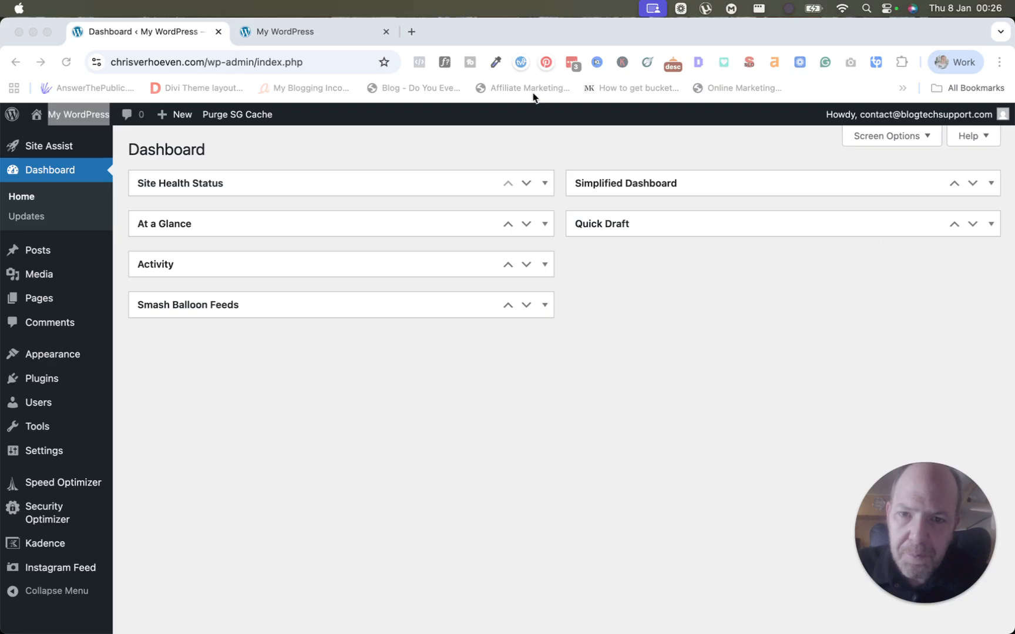
View the site's public homepage, then look over the admin dashboard and the sections of its side navigation
left_click(306, 37)
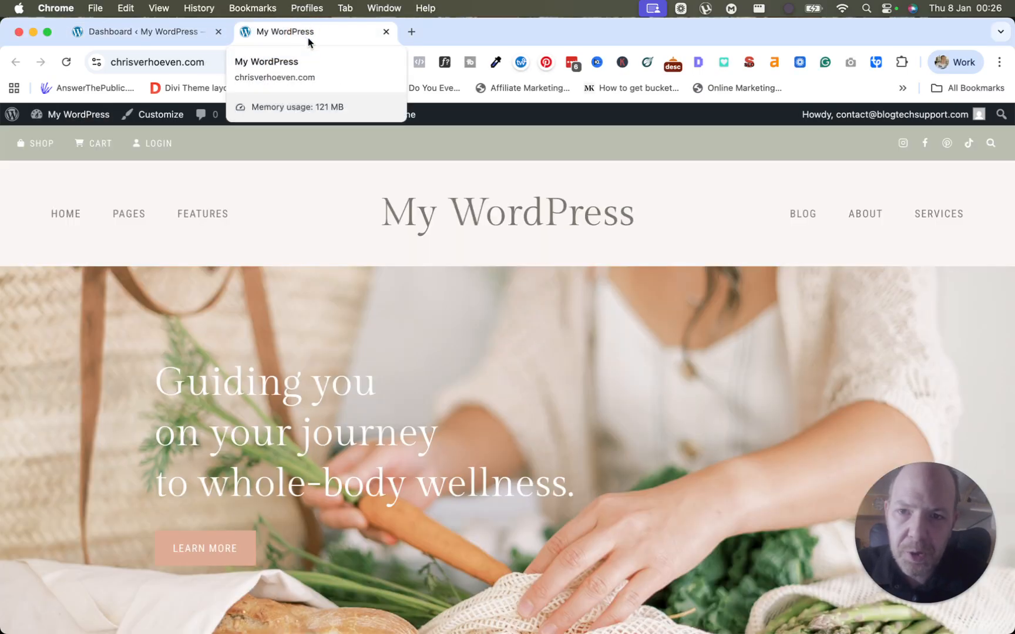
left_click(141, 29)
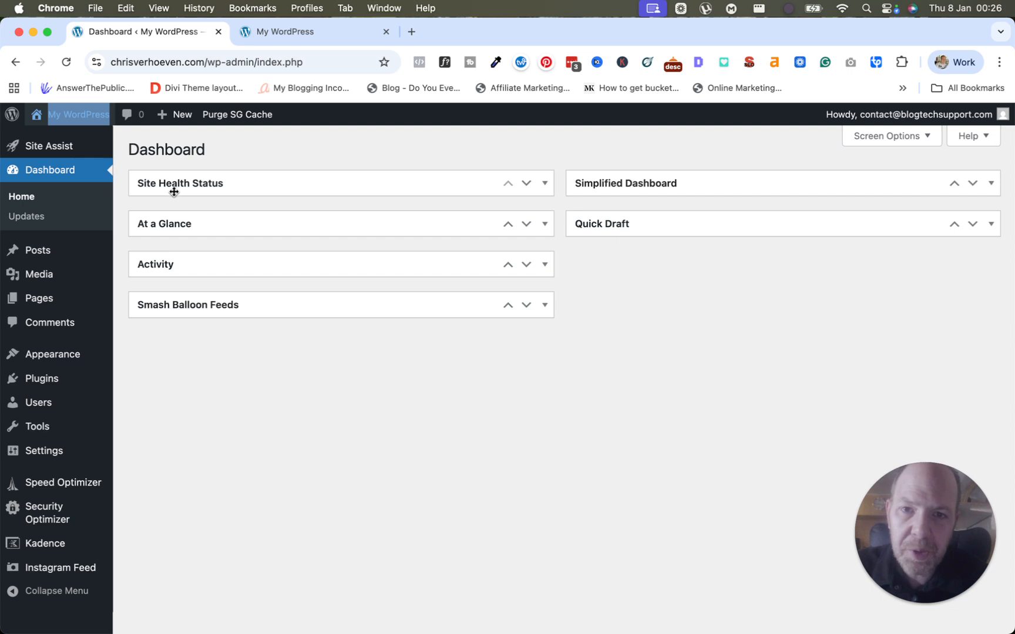
mouse_move(57, 287)
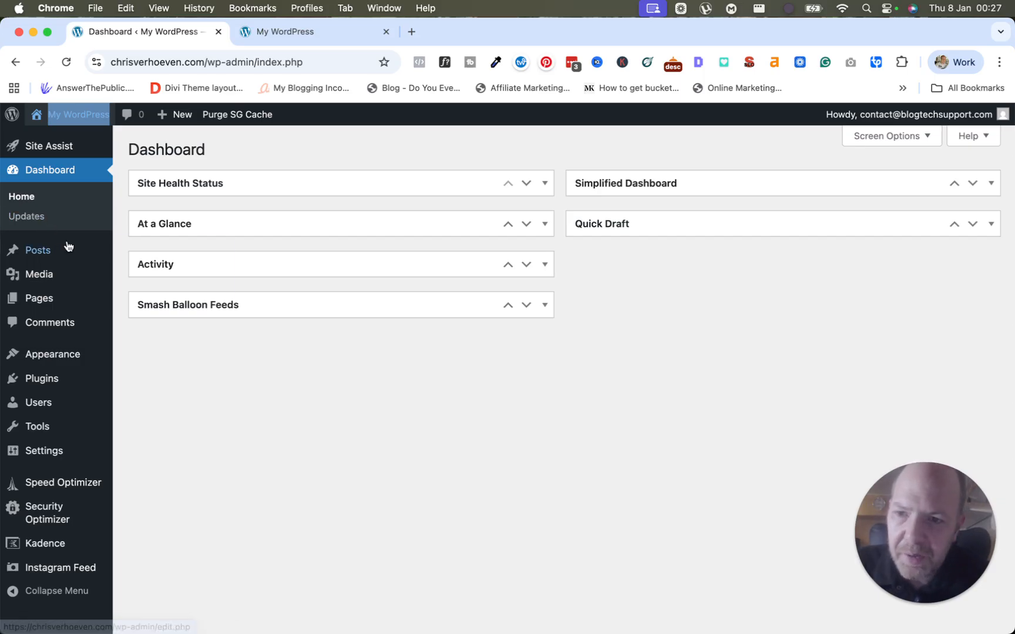
mouse_move(61, 248)
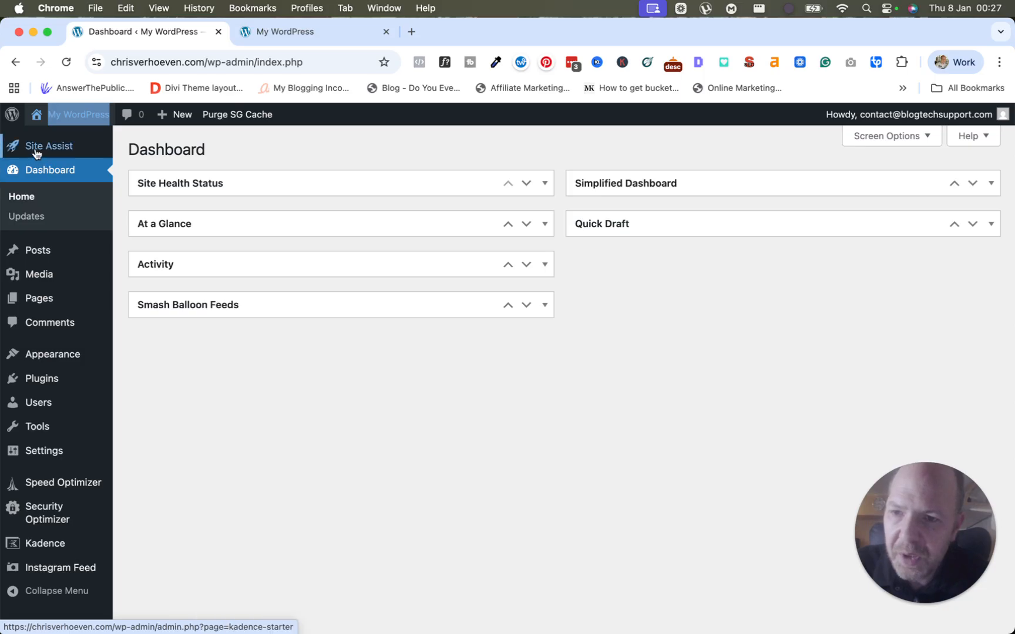
mouse_move(36, 152)
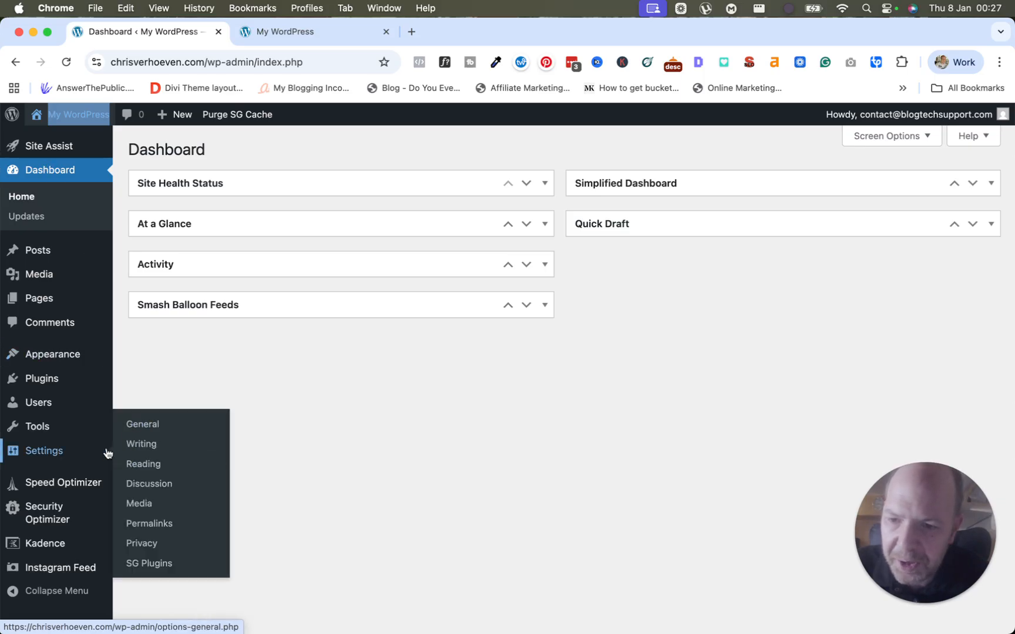
mouse_move(40, 365)
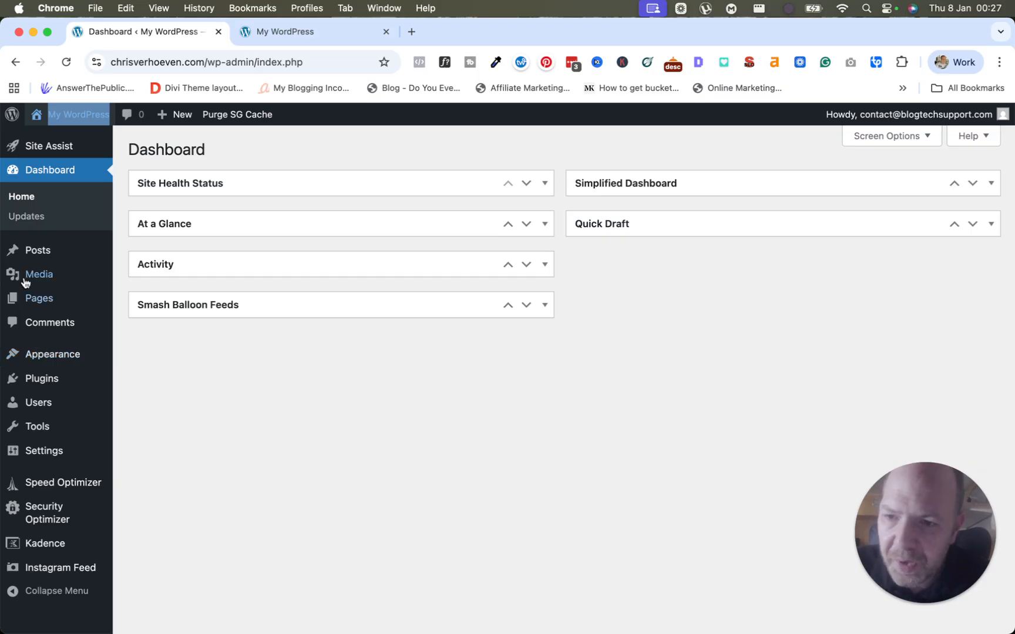
left_click(22, 198)
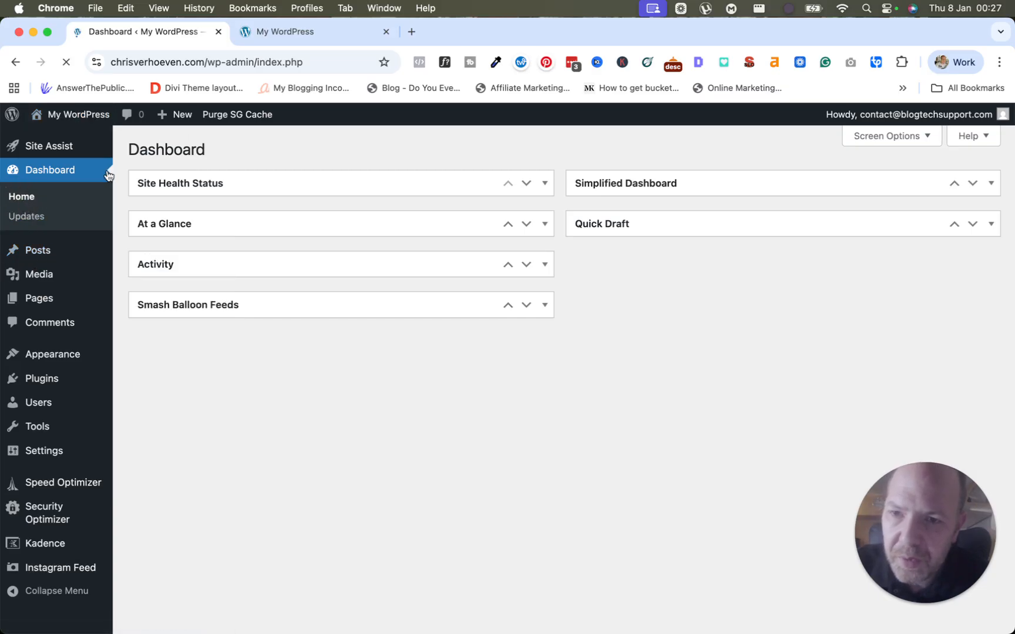
Log out of the site from its public homepage and return to the homepage as a logged-out visitor
left_click(321, 32)
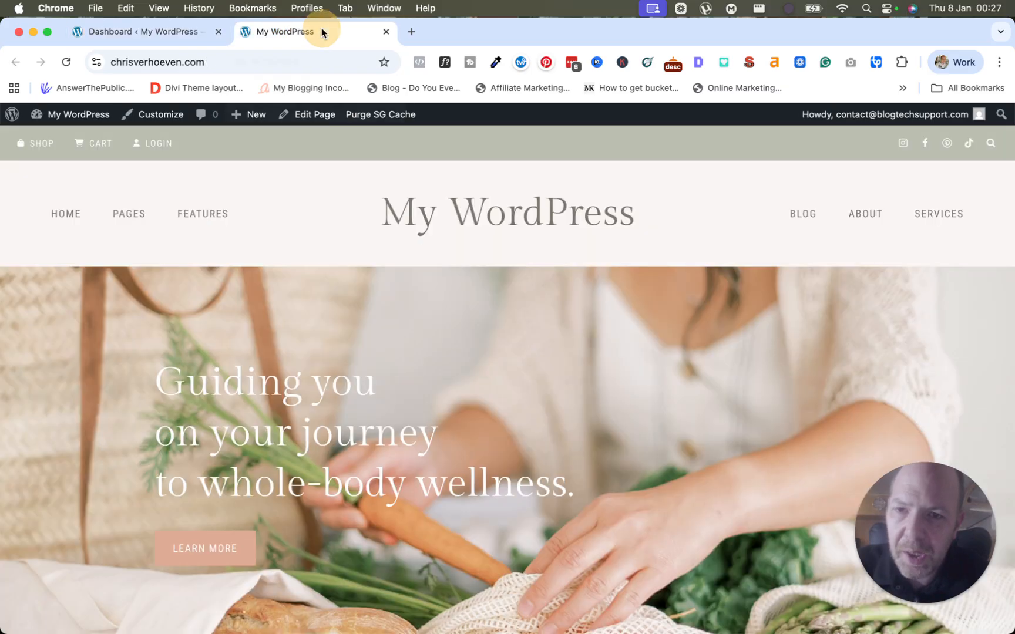
left_click(213, 63)
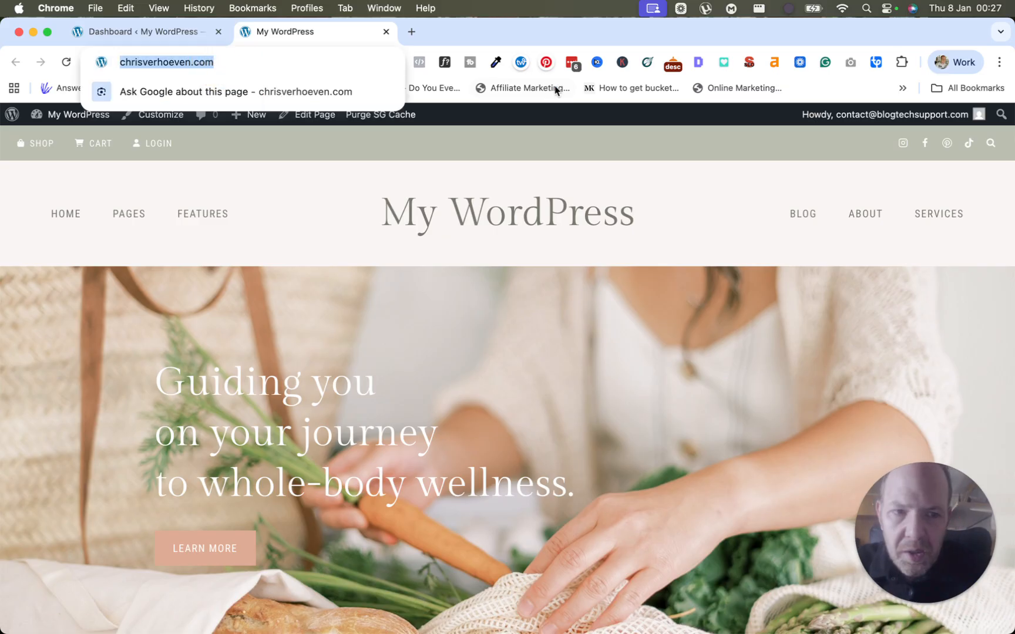
mouse_move(916, 114)
left_click(856, 180)
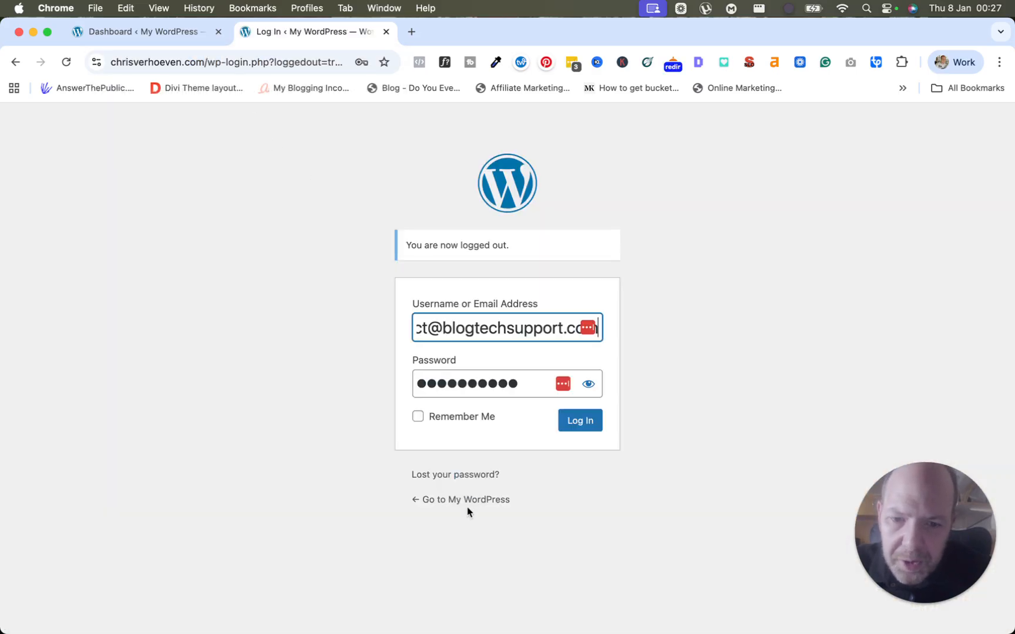
left_click_drag(469, 512, 465, 507)
left_click(461, 503)
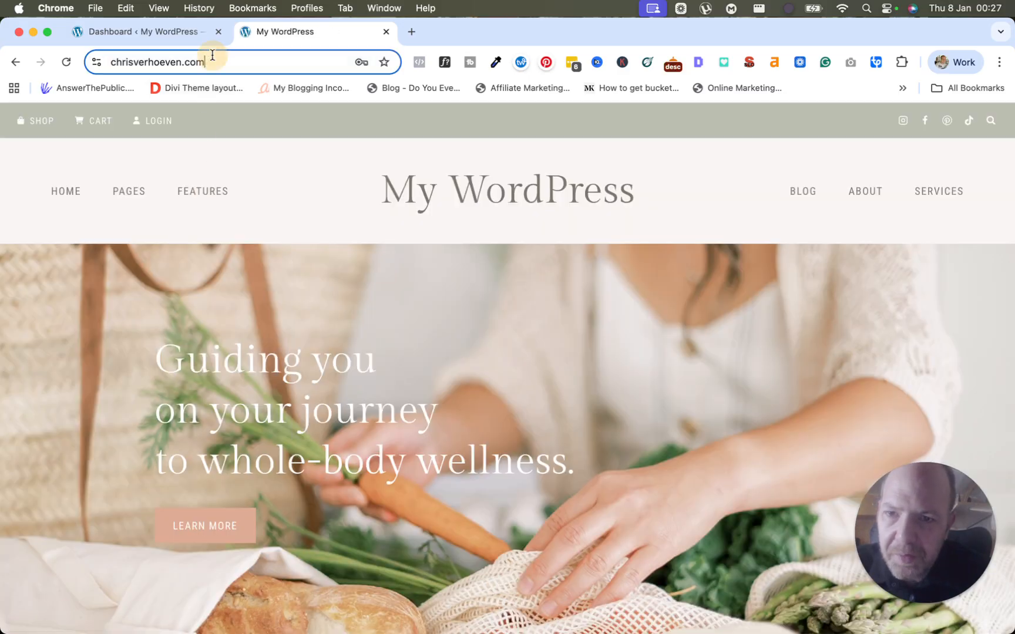
Go to the site's /wp-admin address and log in with the prefilled credentials
left_click(208, 60)
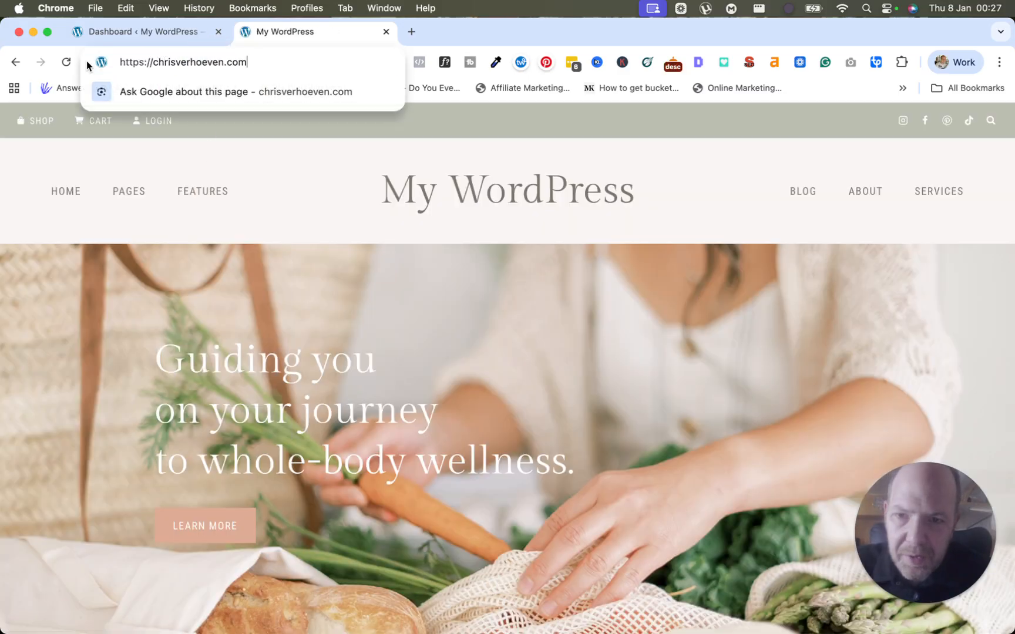
type("/wp-admin")
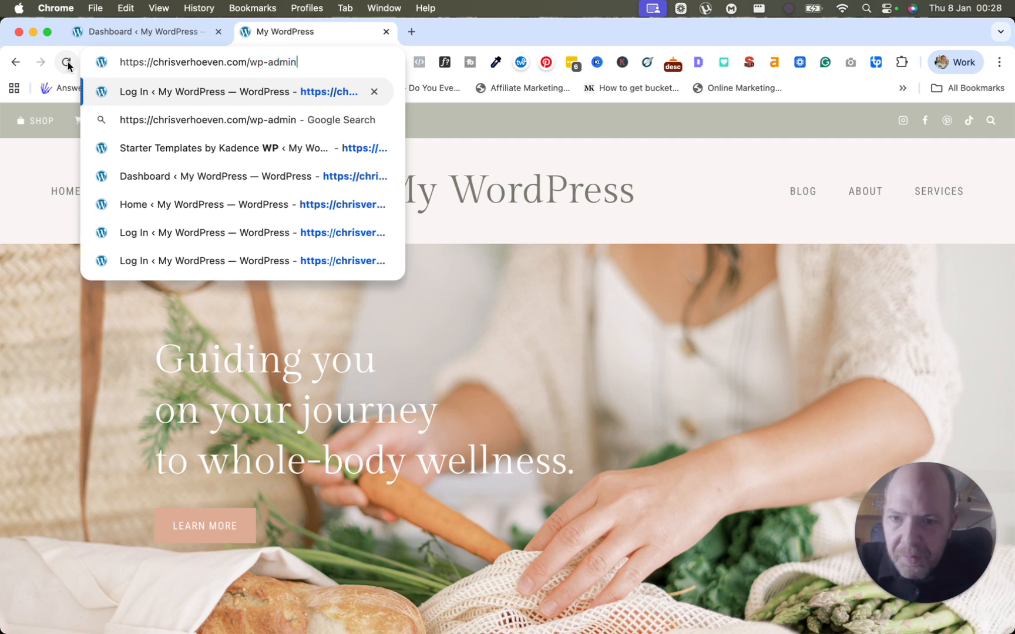
key("Return")
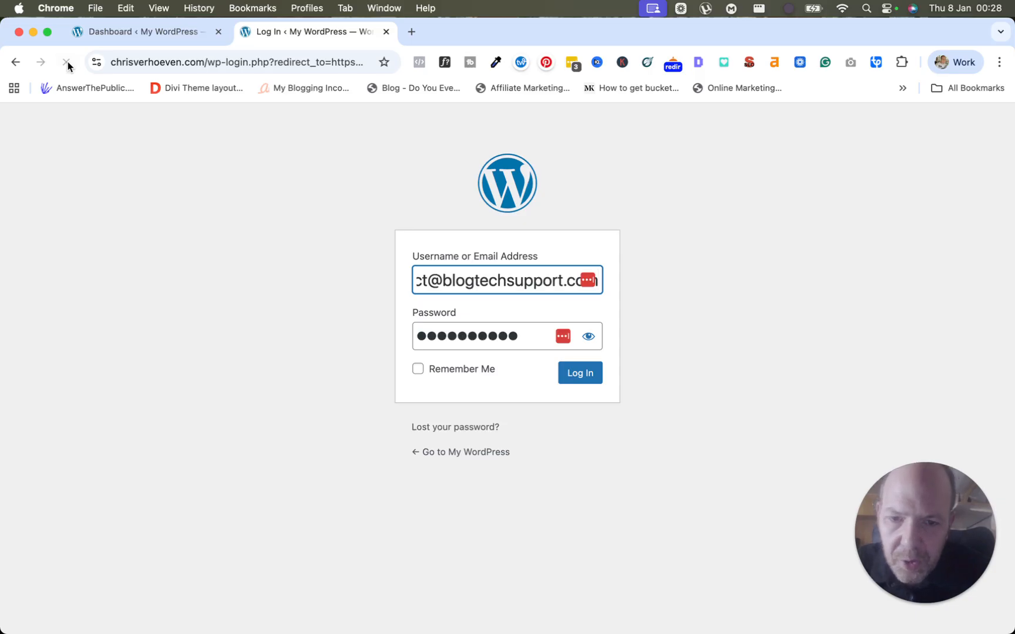
left_click(581, 381)
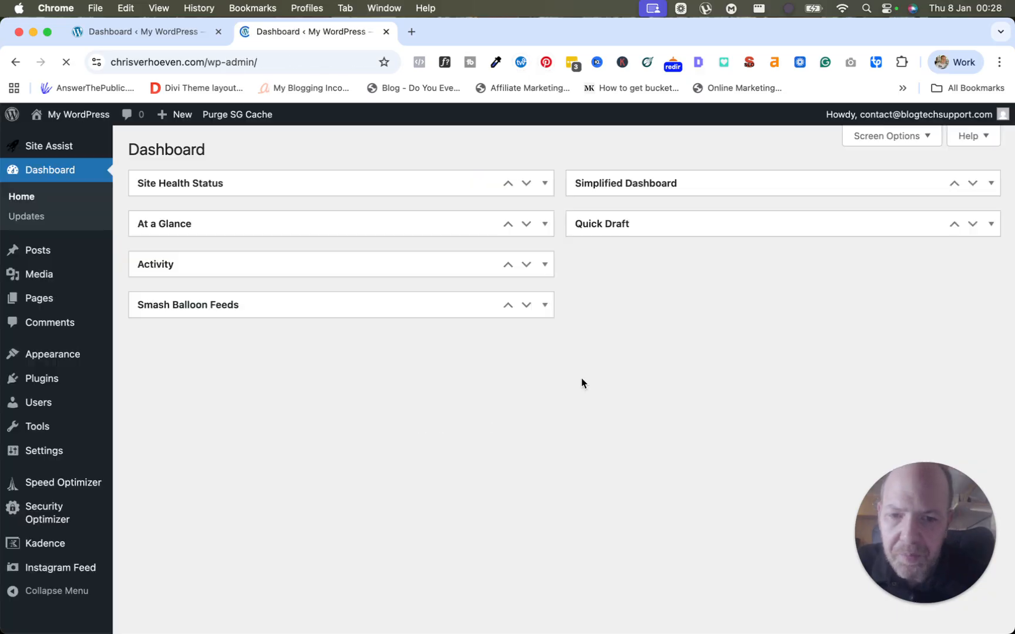
Visit the public homepage from the newly opened dashboard and return to the original dashboard page
left_click(144, 33)
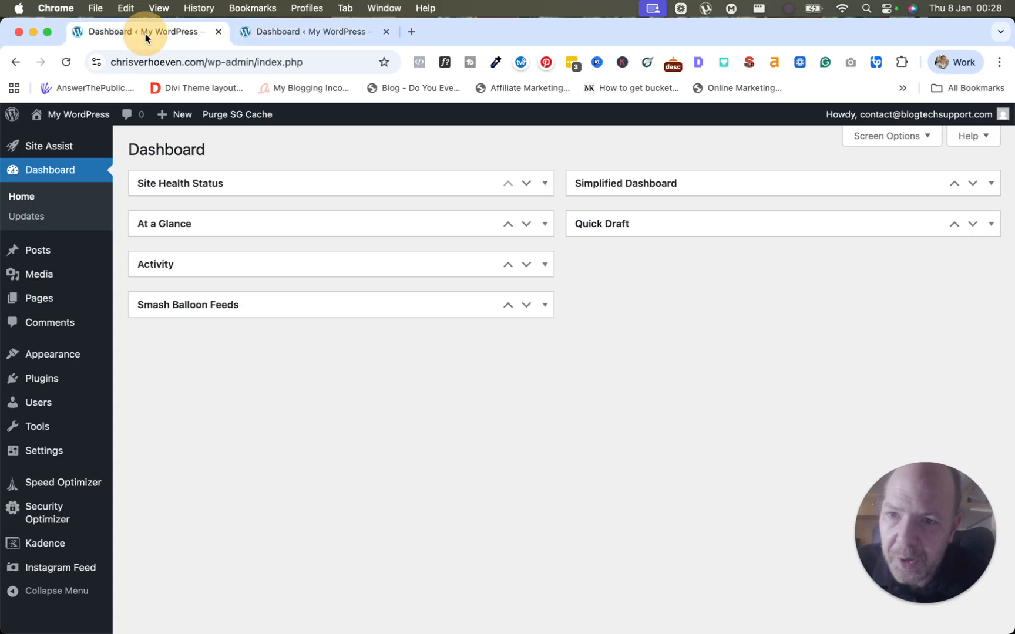
left_click(261, 31)
left_click(103, 116)
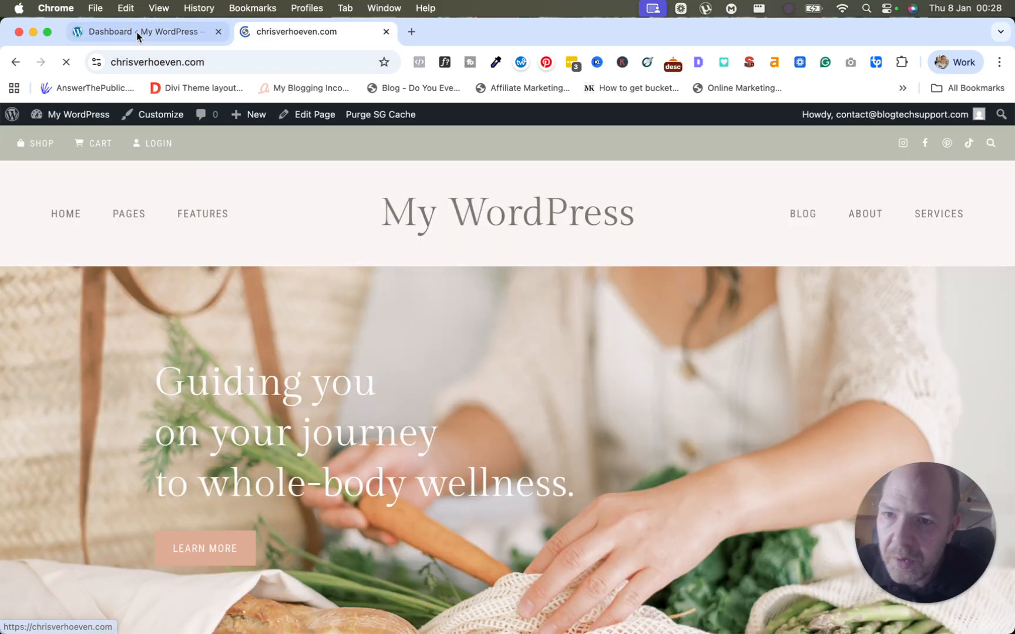
left_click(140, 33)
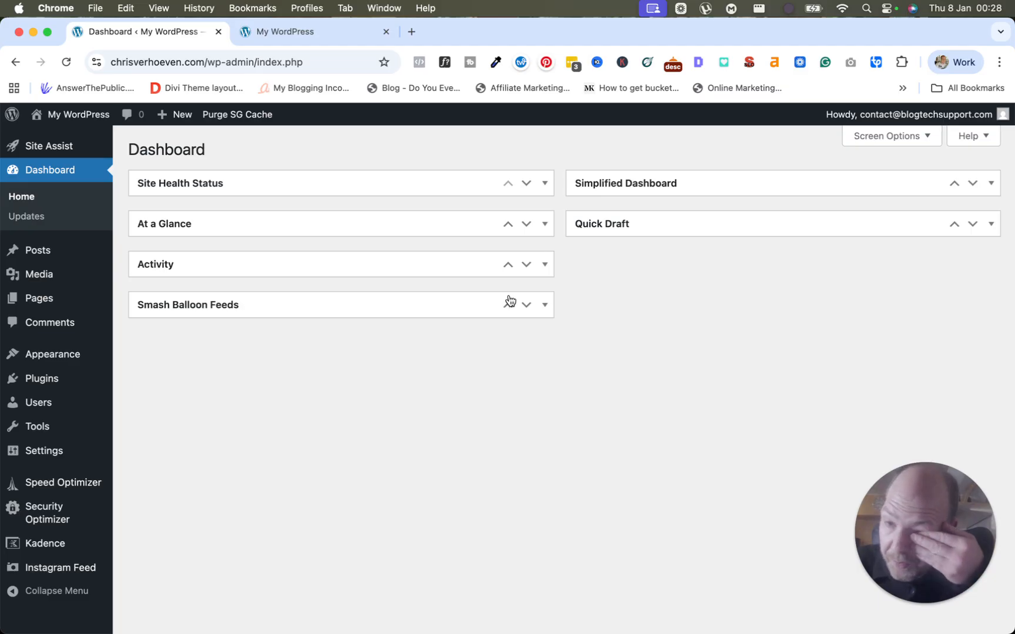
Expand all six dashboard panels, from Smash Balloon Feeds to Quick Draft, and review their contents
left_click(544, 306)
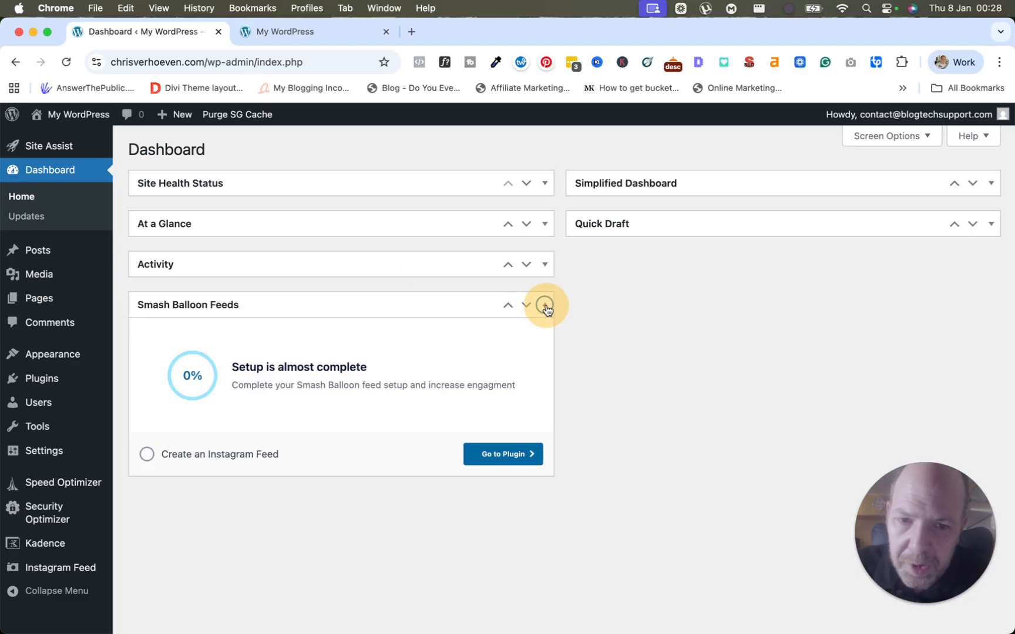
left_click(545, 268)
left_click(544, 224)
left_click(547, 183)
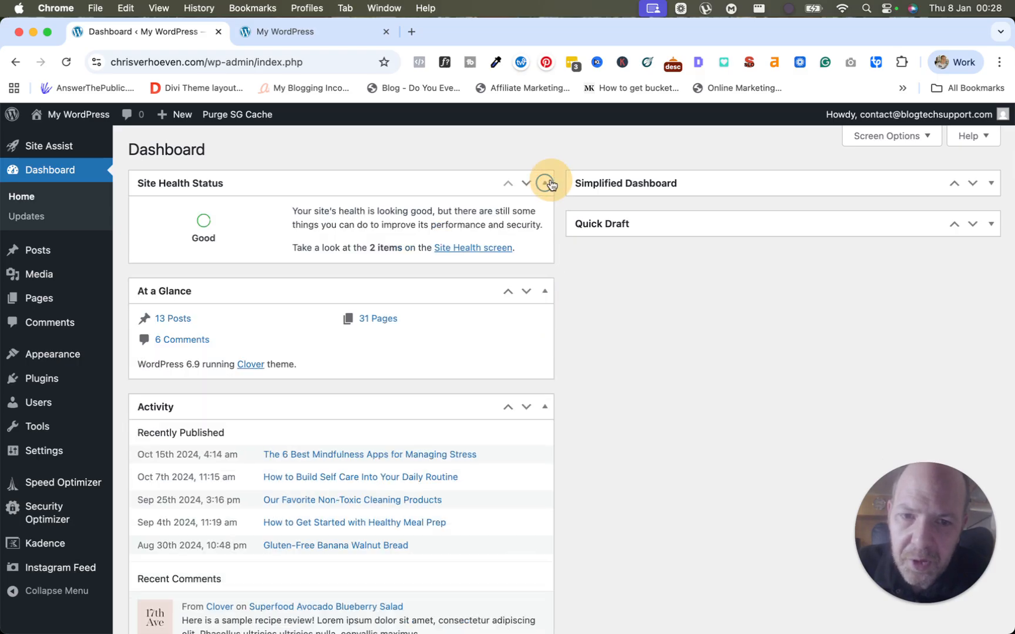
left_click(992, 183)
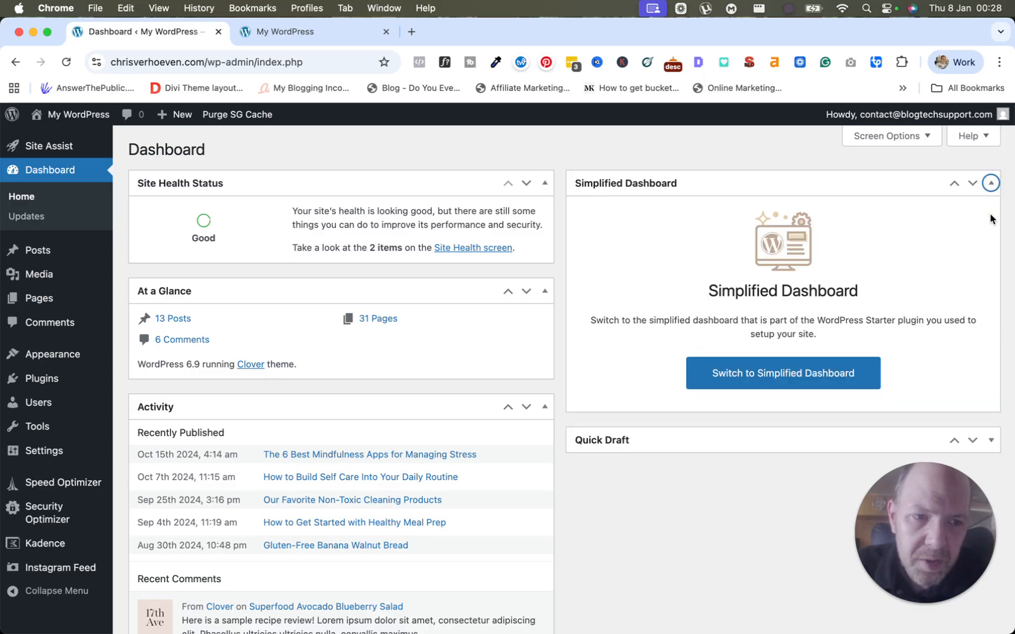
left_click(991, 440)
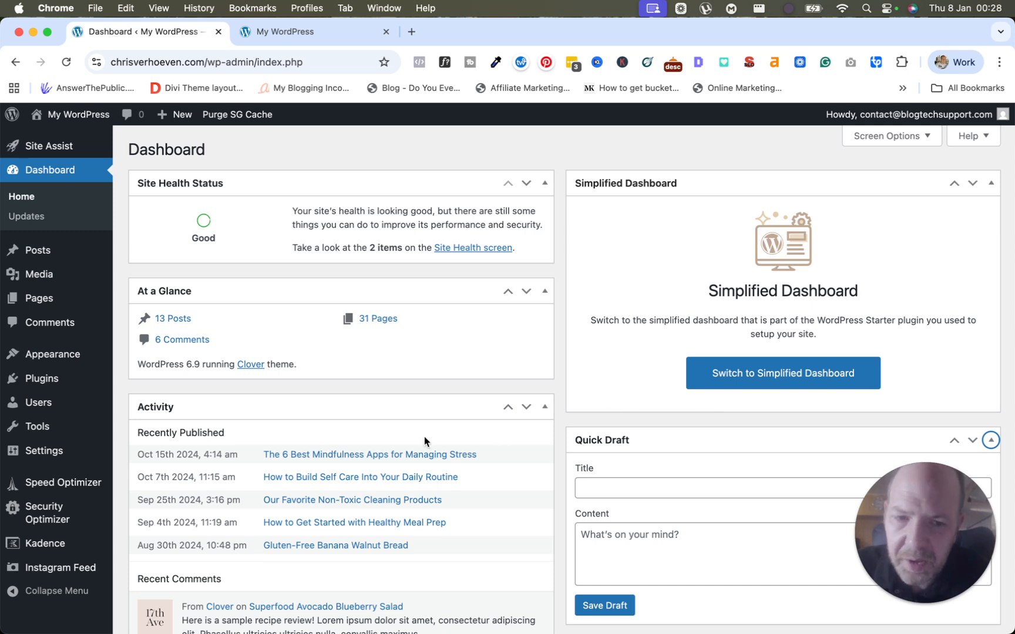
scroll(424, 437, "down", 1)
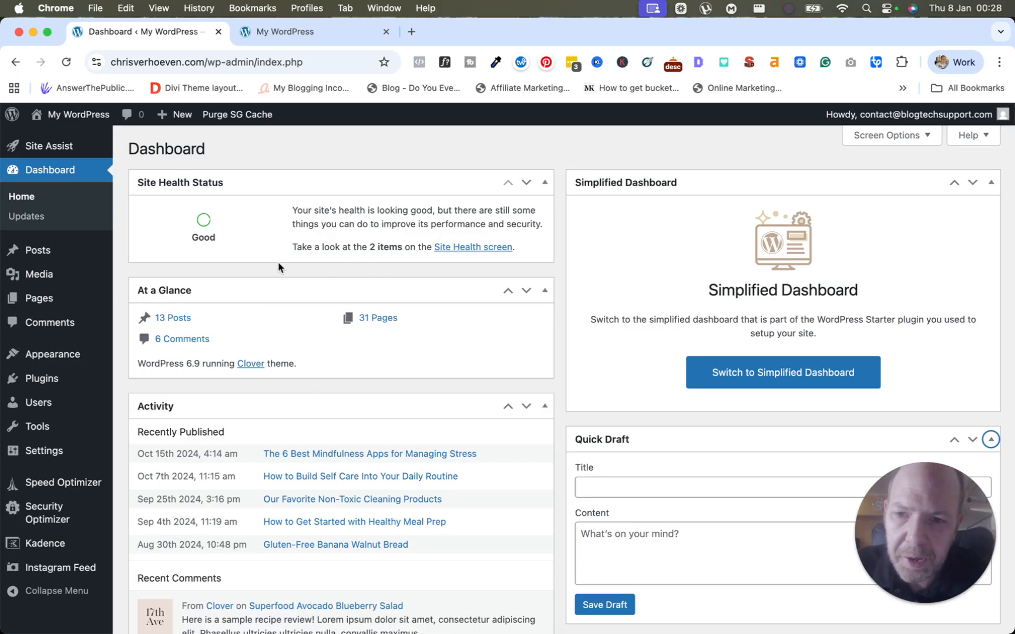
scroll(279, 280, "down", 3)
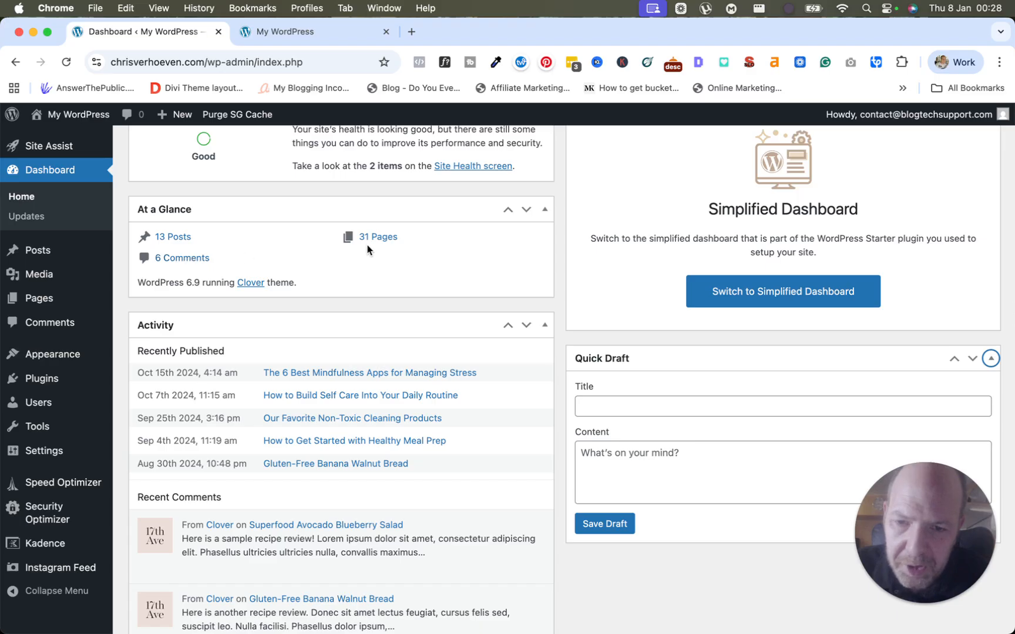
scroll(321, 267, "down", 2)
scroll(322, 267, "down", 1)
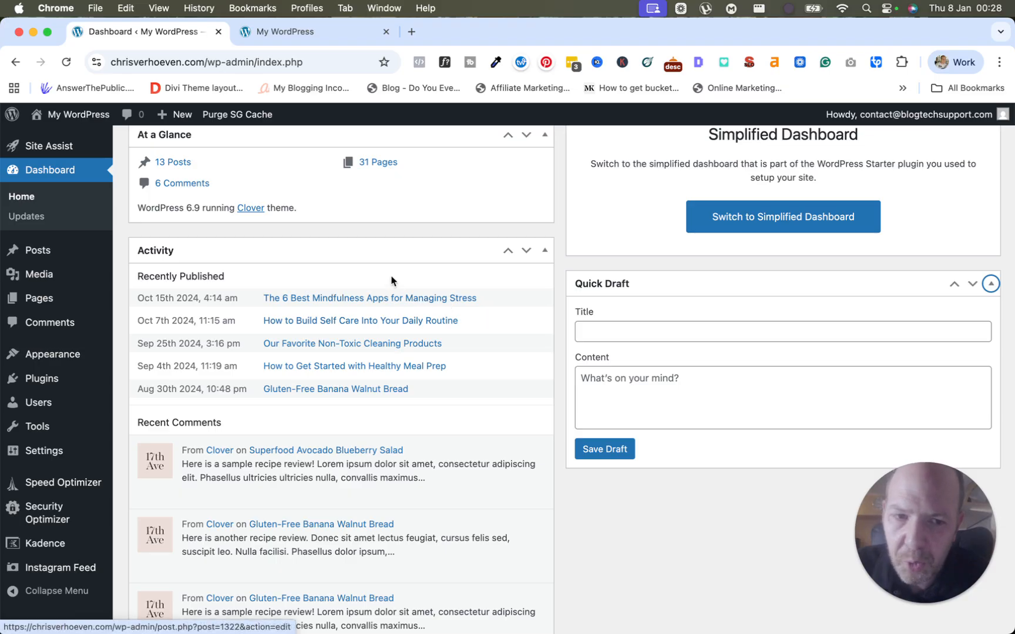
scroll(392, 281, "up", 3)
scroll(392, 281, "up", 2)
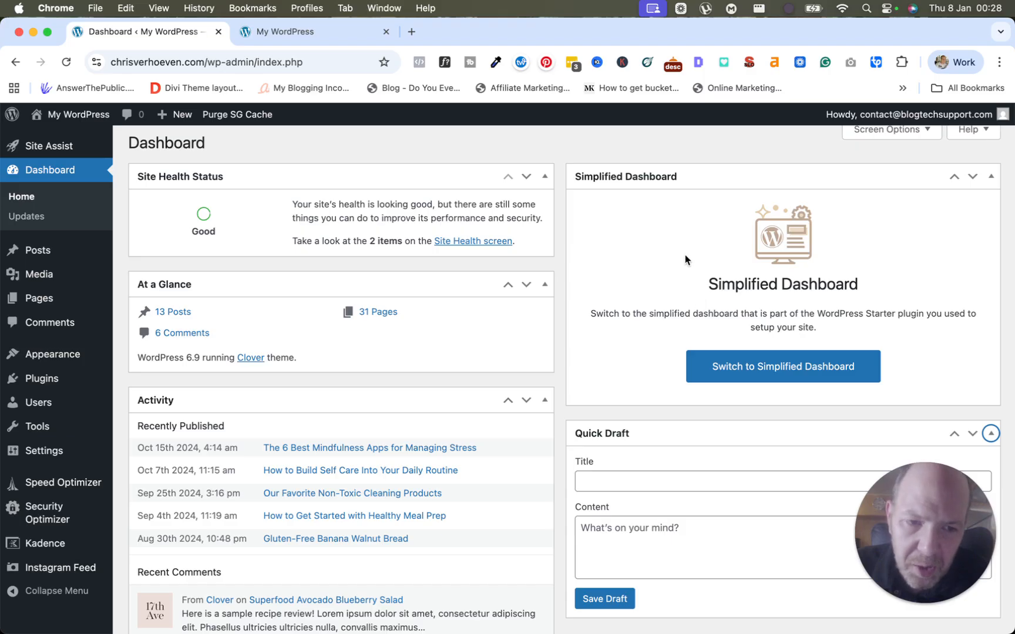
Switch to the Simplified Dashboard, going back to the standard dashboard to retry the switch
left_click(724, 368)
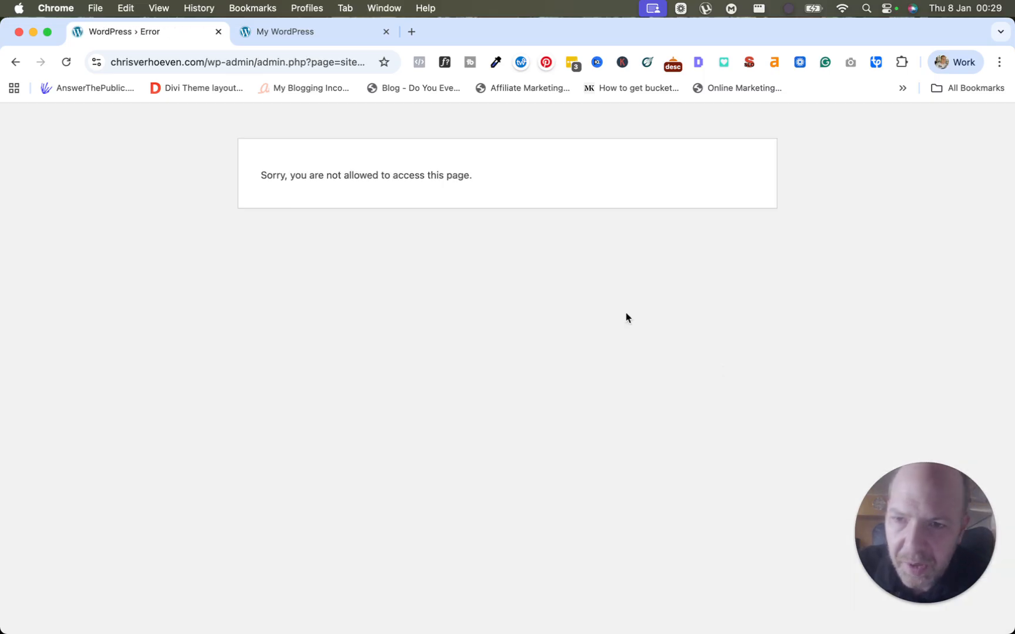
left_click(15, 61)
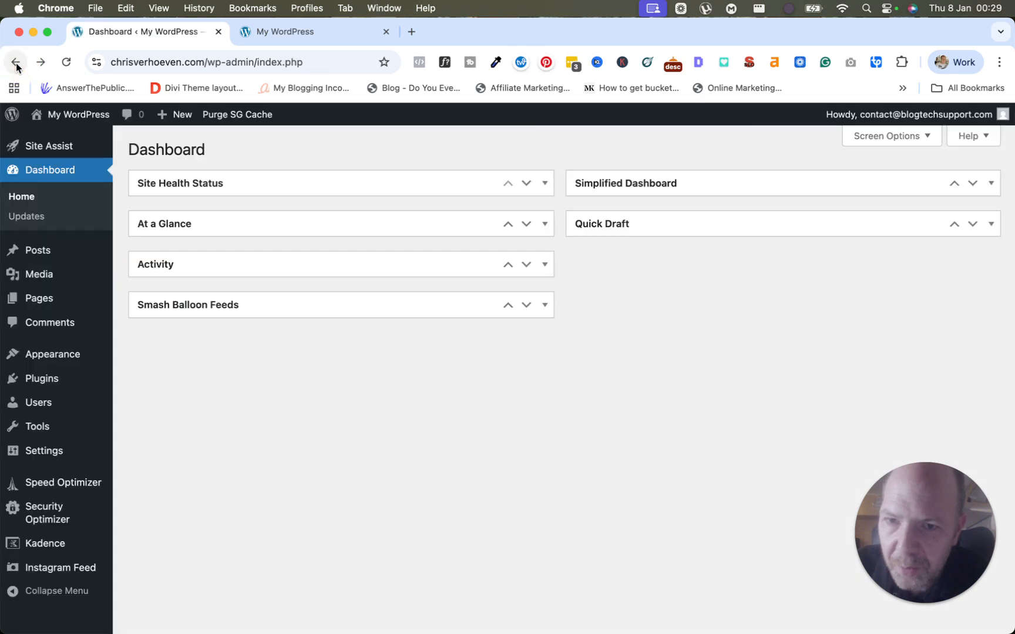
left_click(991, 183)
left_click(741, 379)
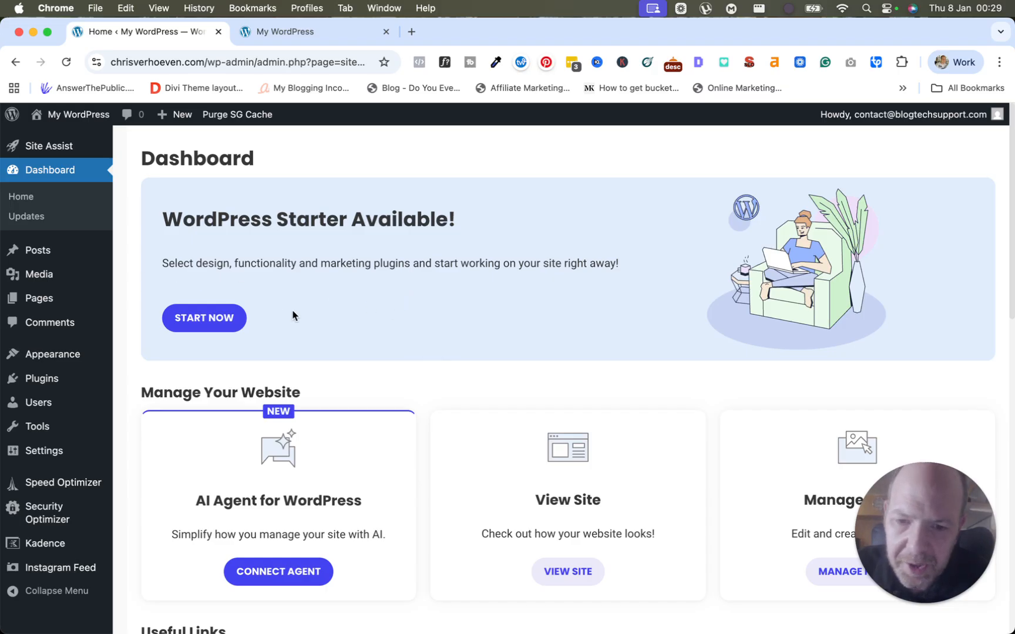
Look through the simplified dashboard, switch back to the default one and collapse its Simplified Dashboard panel
scroll(293, 315, "down", 5)
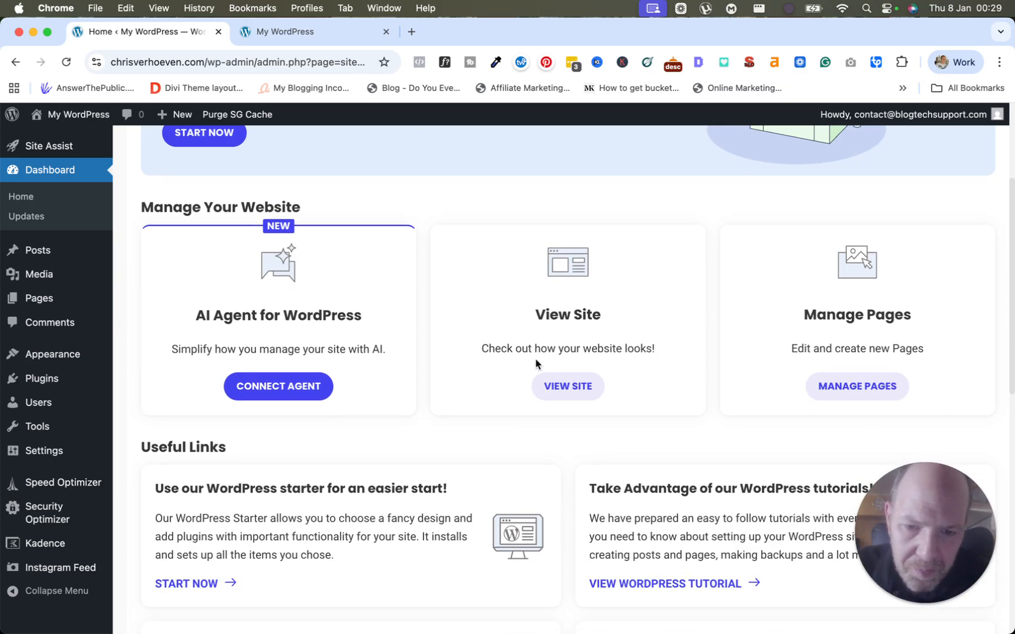
scroll(524, 344, "down", 15)
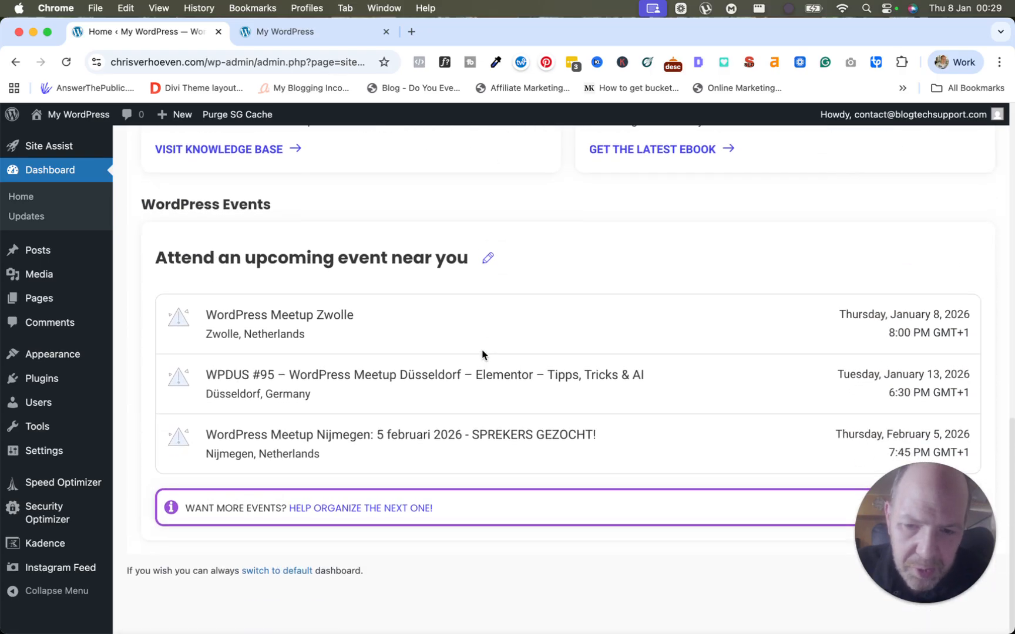
left_click(257, 573)
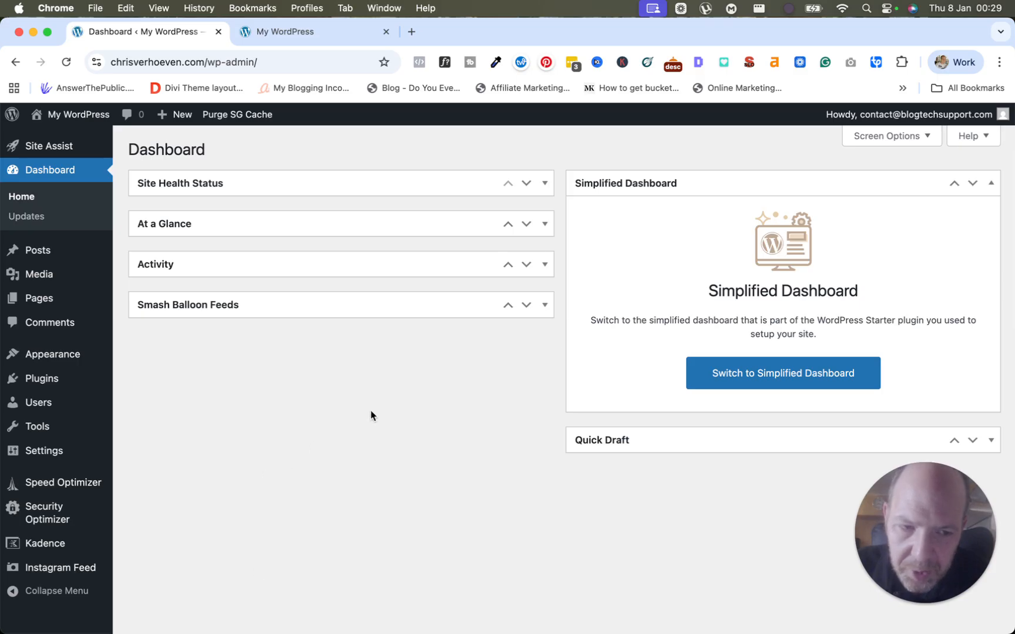
left_click(990, 183)
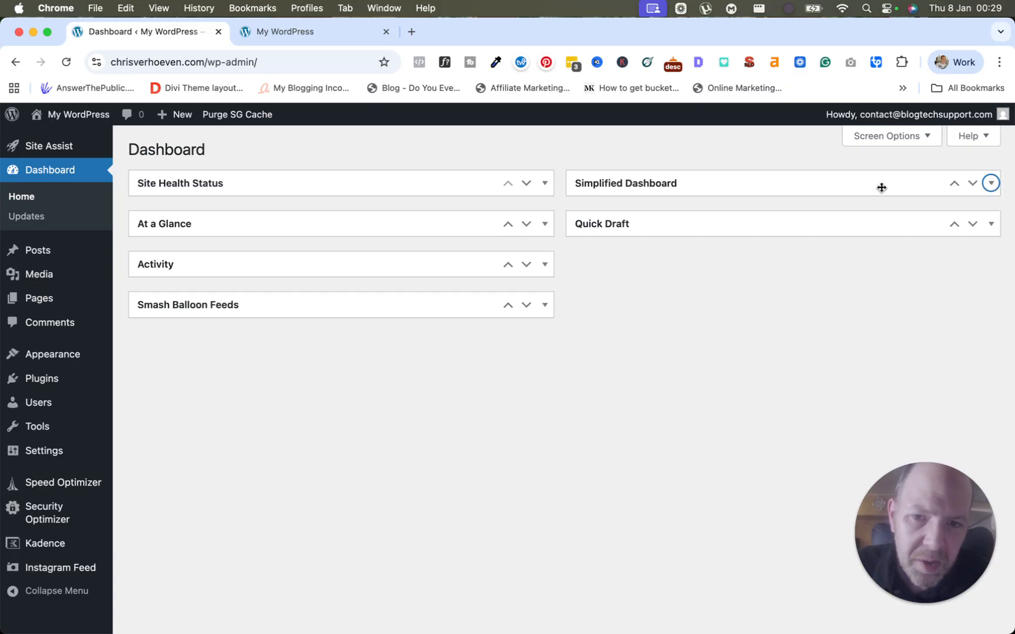
Enable the WordPress Events and News element in the dashboard's screen options
left_click(890, 137)
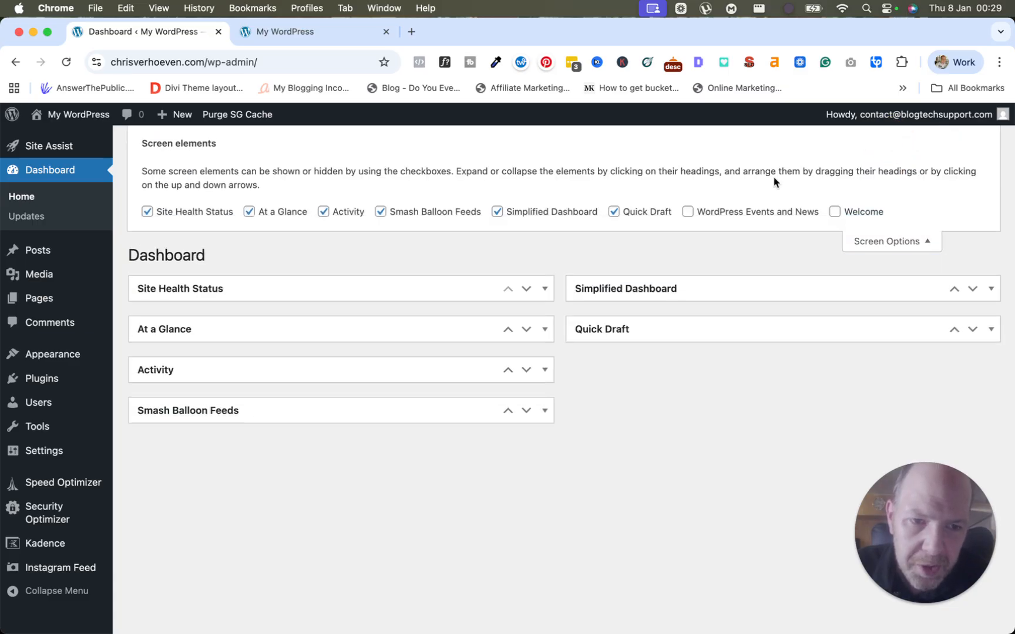
left_click(688, 214)
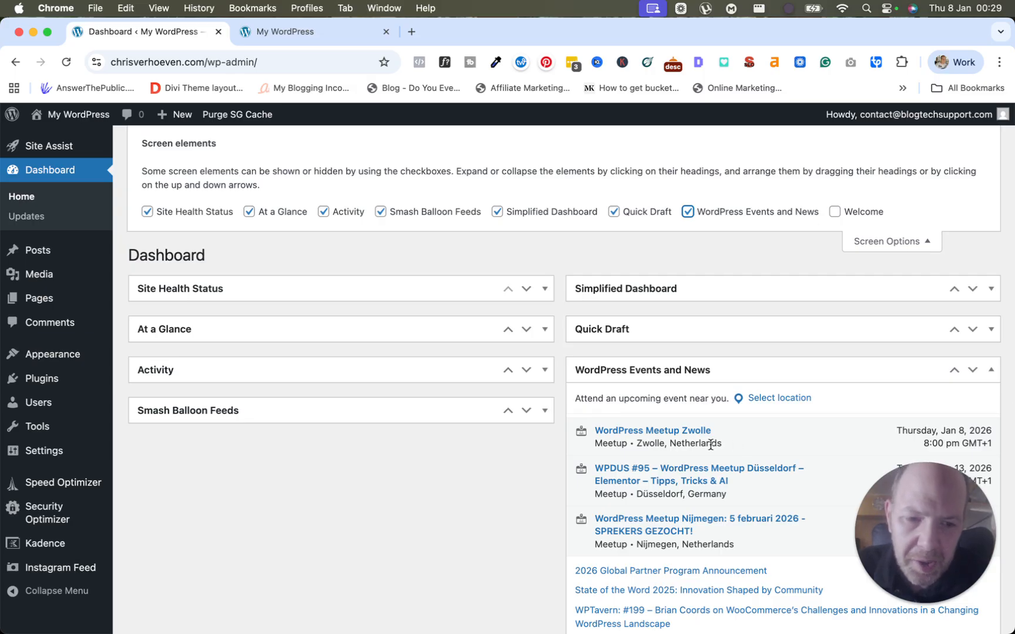
Look over the events and news items in the WordPress Events and News panel and collapse it
scroll(710, 476, "down", 2)
scroll(711, 475, "down", 1)
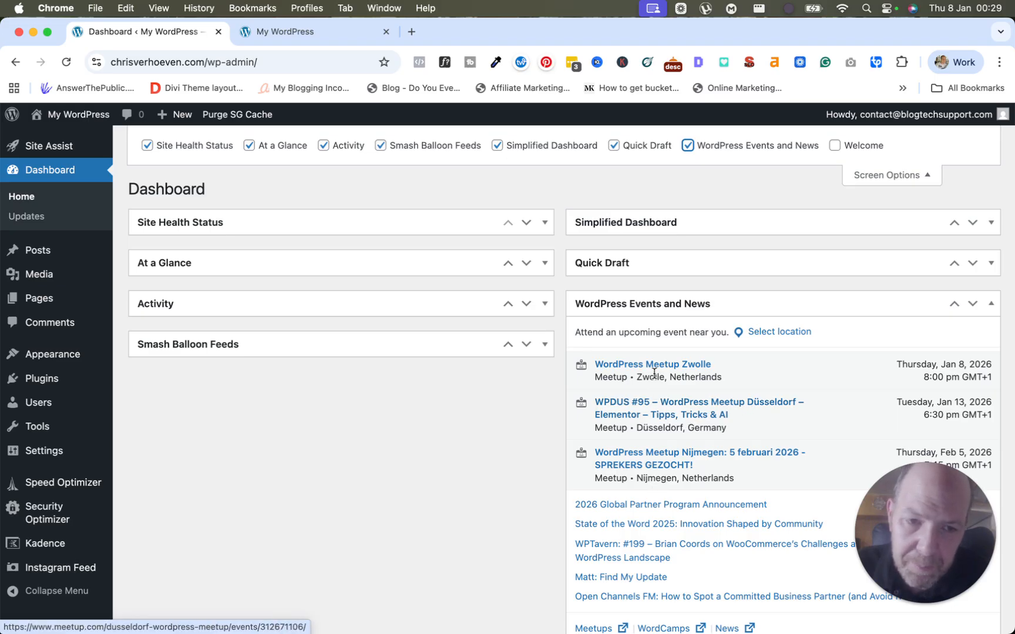
scroll(851, 347, "up", 2)
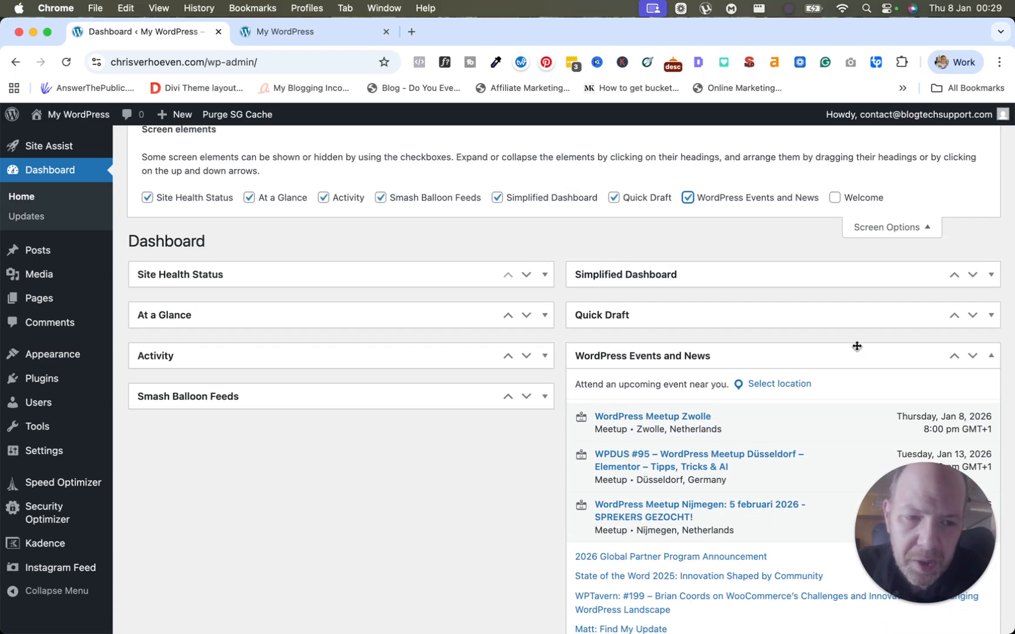
left_click(994, 363)
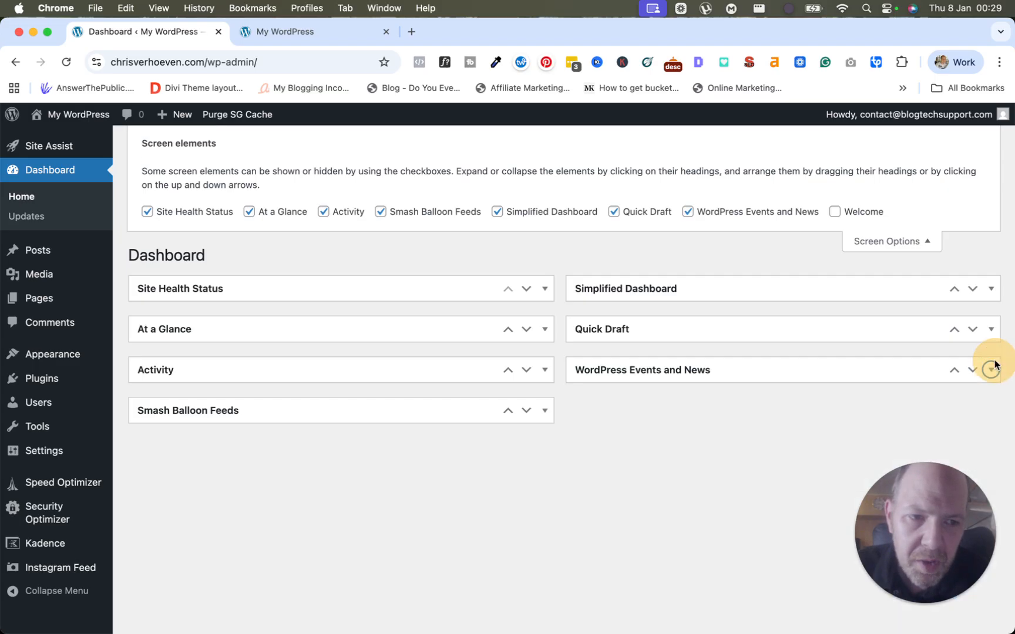
Show the Welcome panel on the dashboard, look through its content and dismiss it
left_click(834, 213)
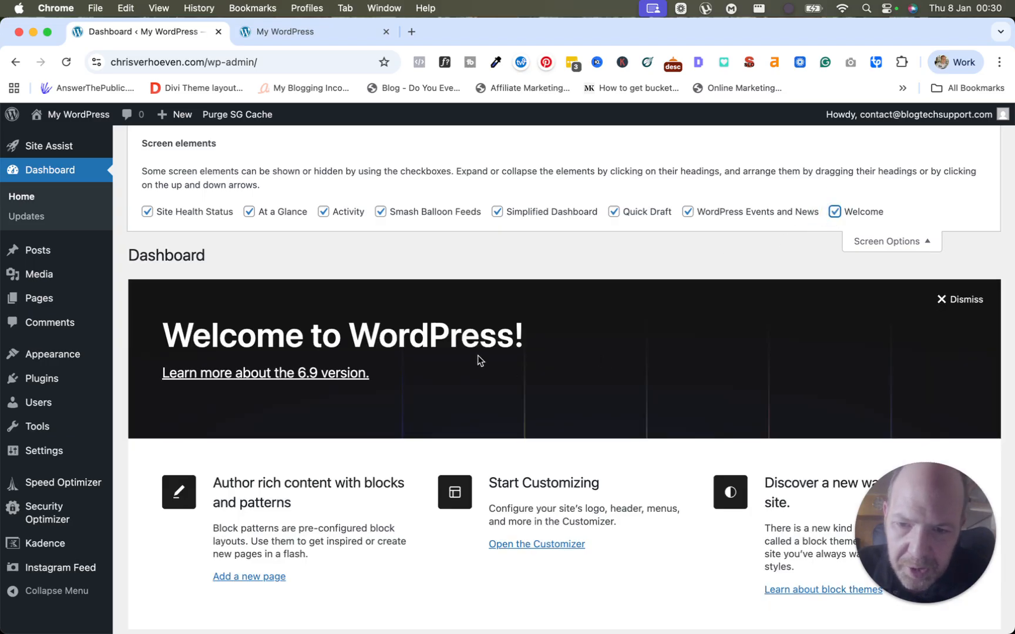
scroll(477, 356, "down", 2)
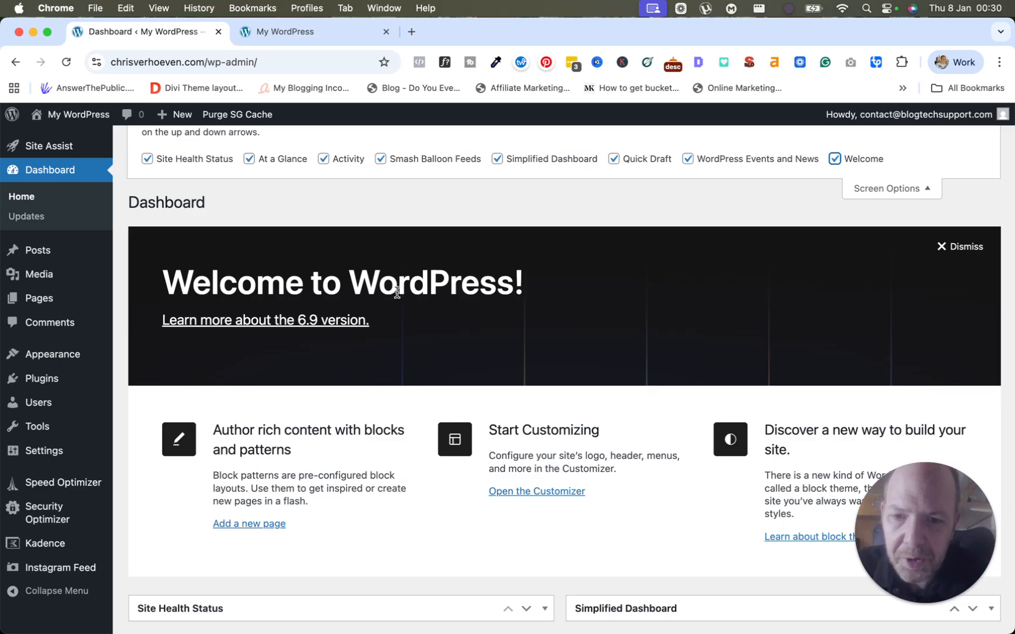
scroll(364, 313, "up", 2)
scroll(347, 304, "down", 2)
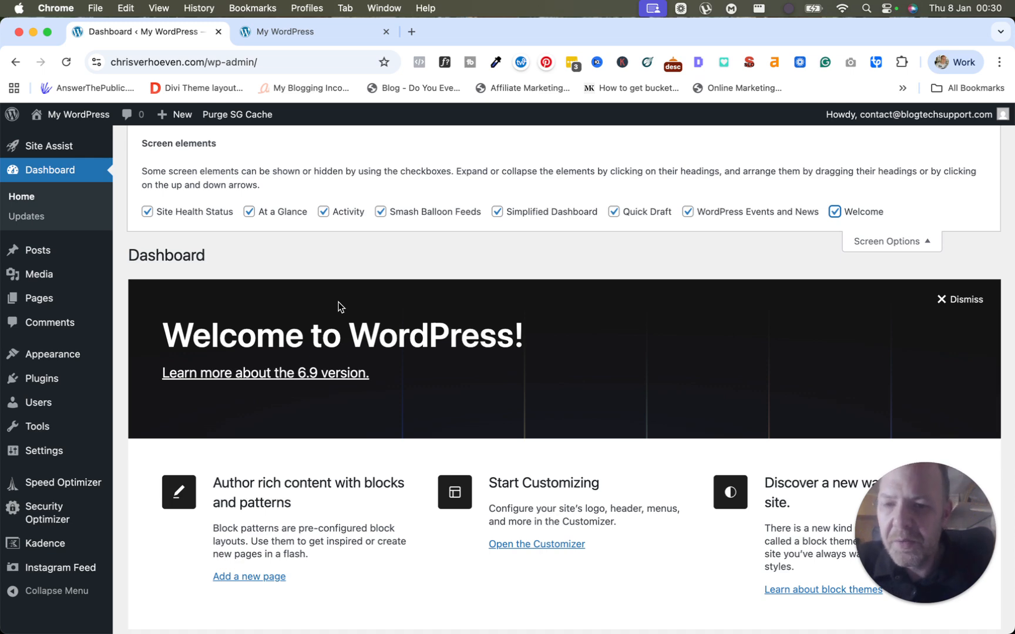
scroll(340, 342, "down", 5)
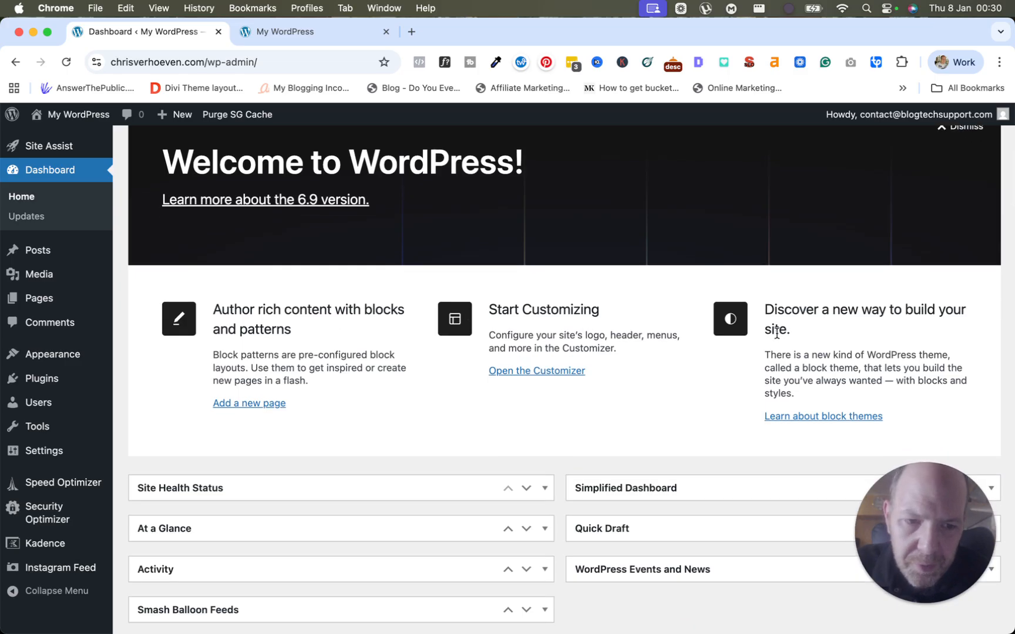
scroll(517, 287, "up", 5)
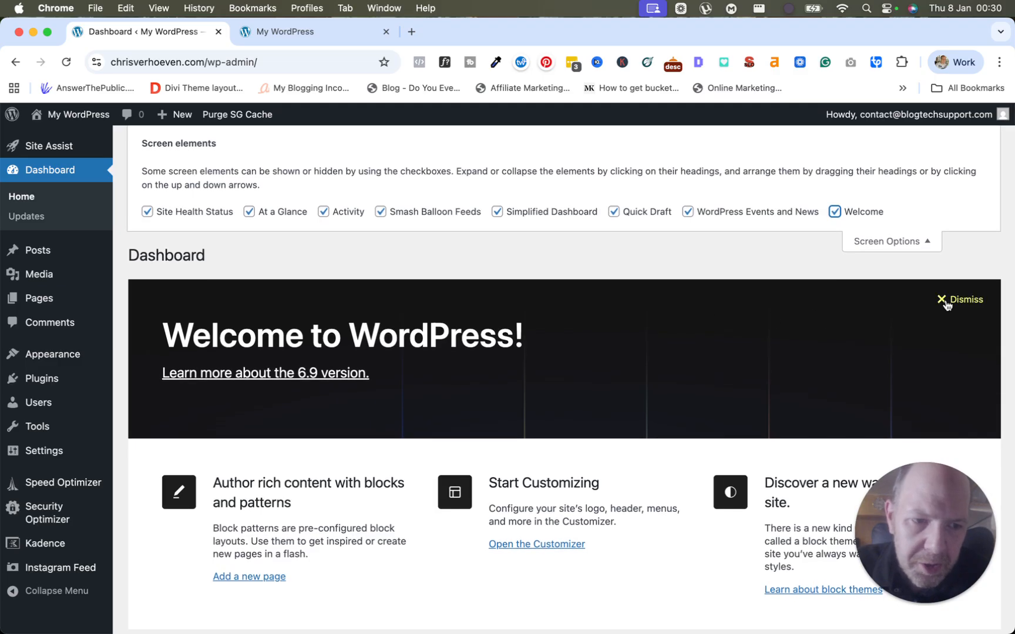
left_click(945, 300)
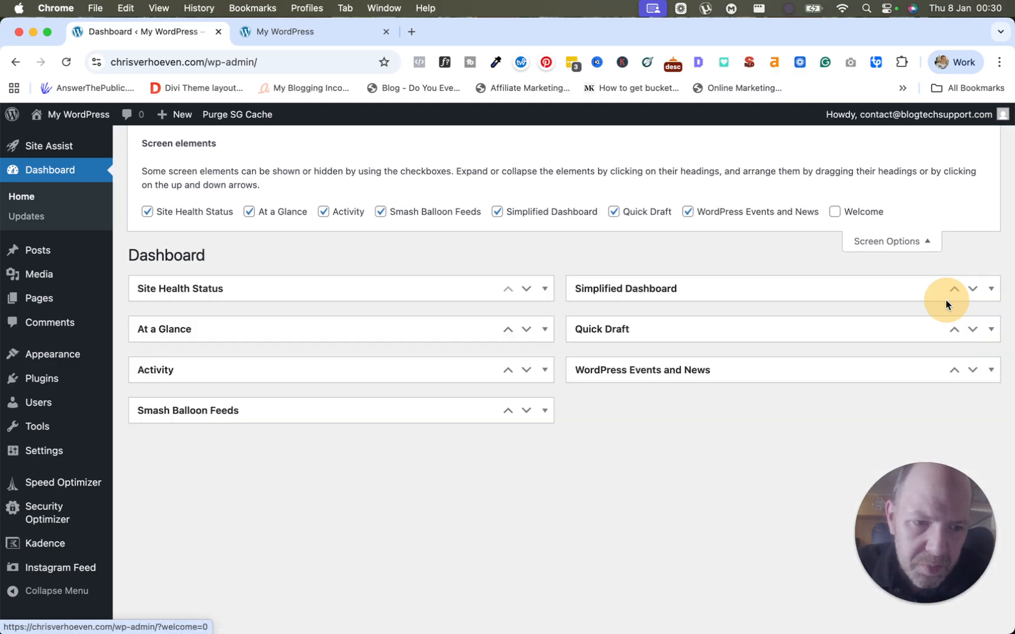
Hide the WordPress Events and News and Quick Draft elements from the dashboard and close the screen options
left_click(722, 215)
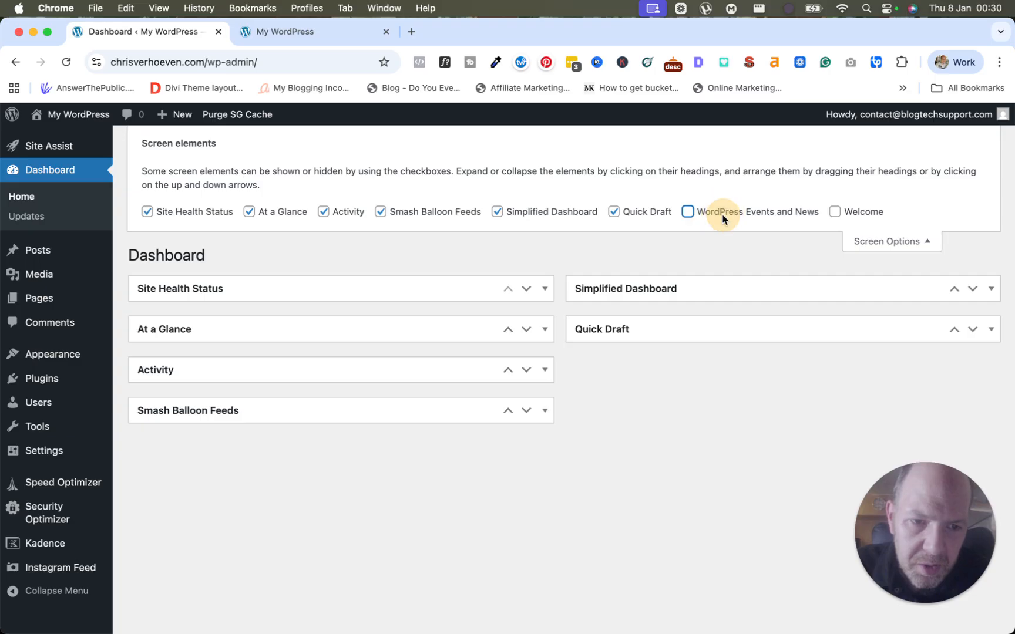
left_click(613, 211)
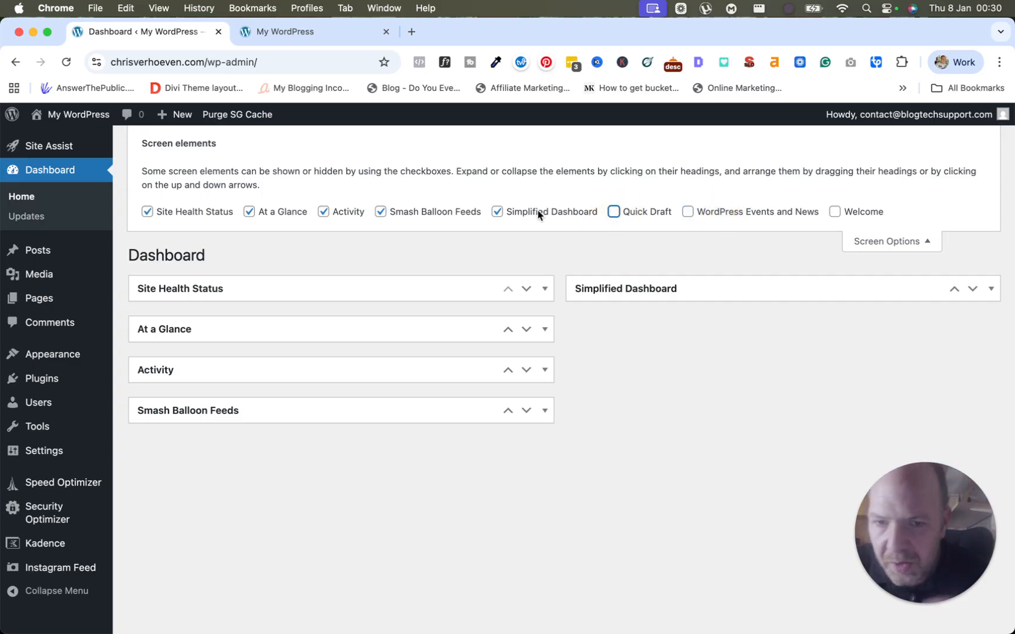
left_click(910, 243)
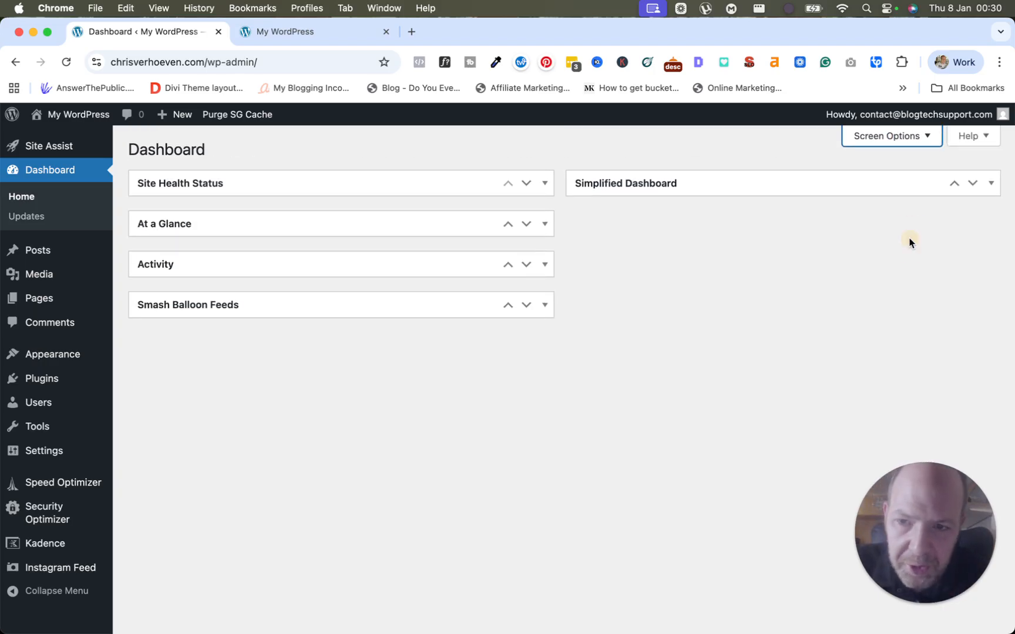
Review the WordPress, plugin and theme update status on the Updates page and return to the dashboard home
left_click(27, 217)
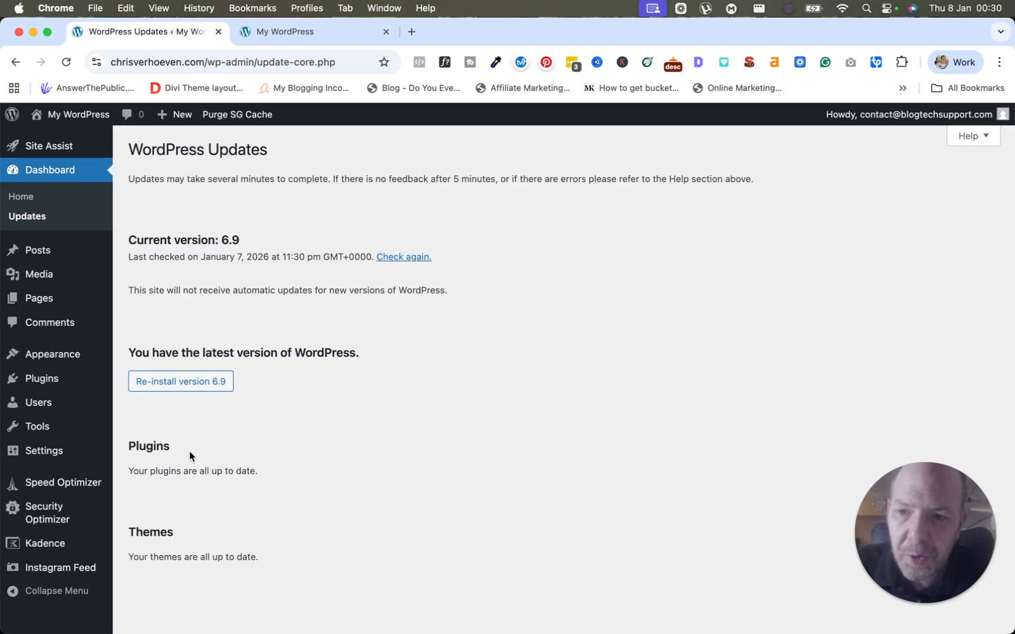
left_click(30, 202)
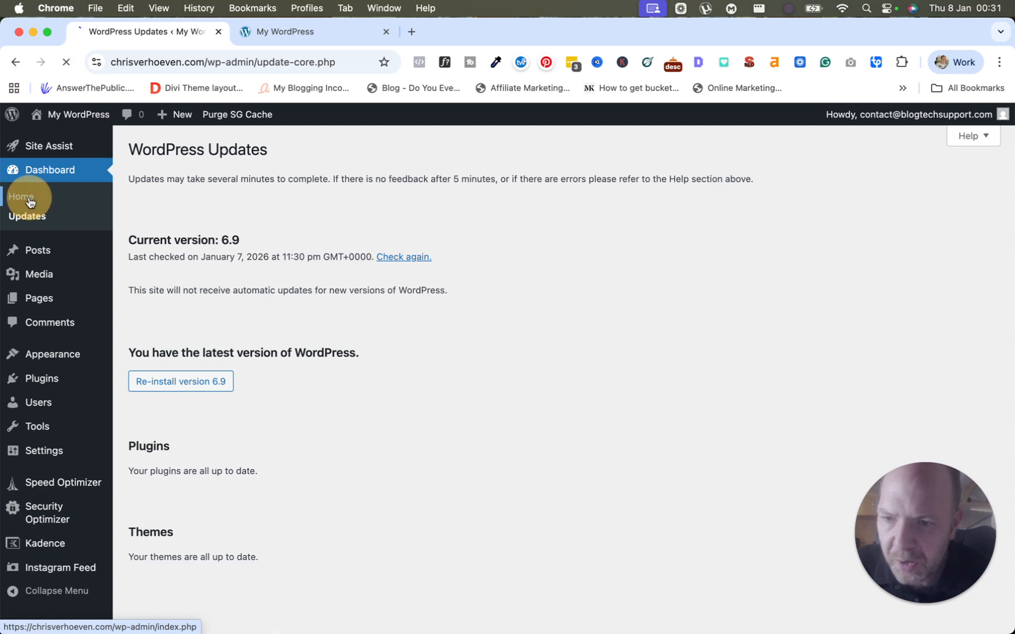
Open the list of all posts and compare it with the public site's home page before returning to the list
mouse_move(109, 247)
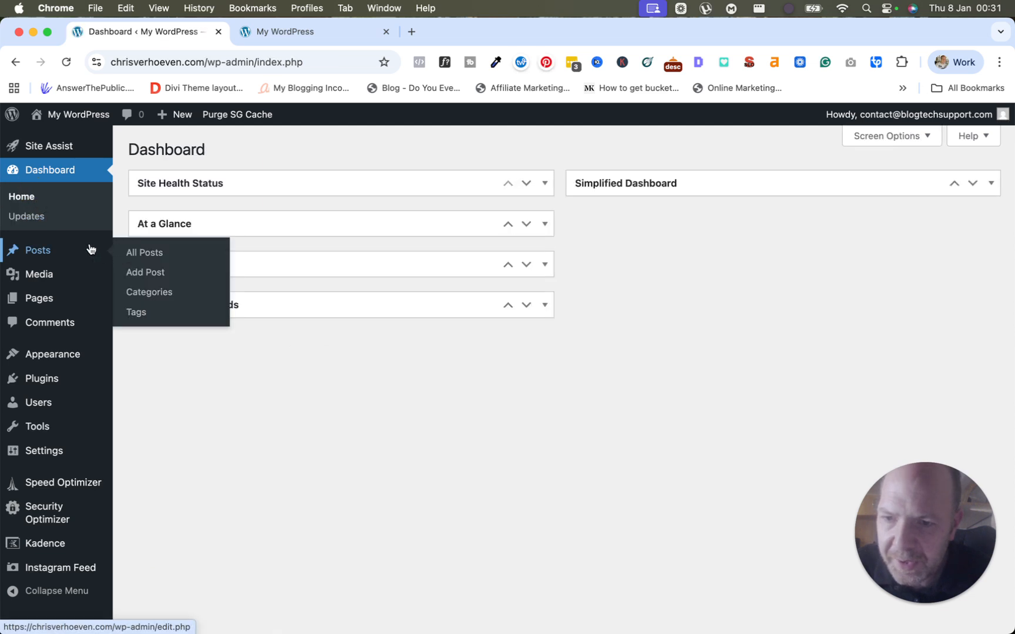
left_click(47, 256)
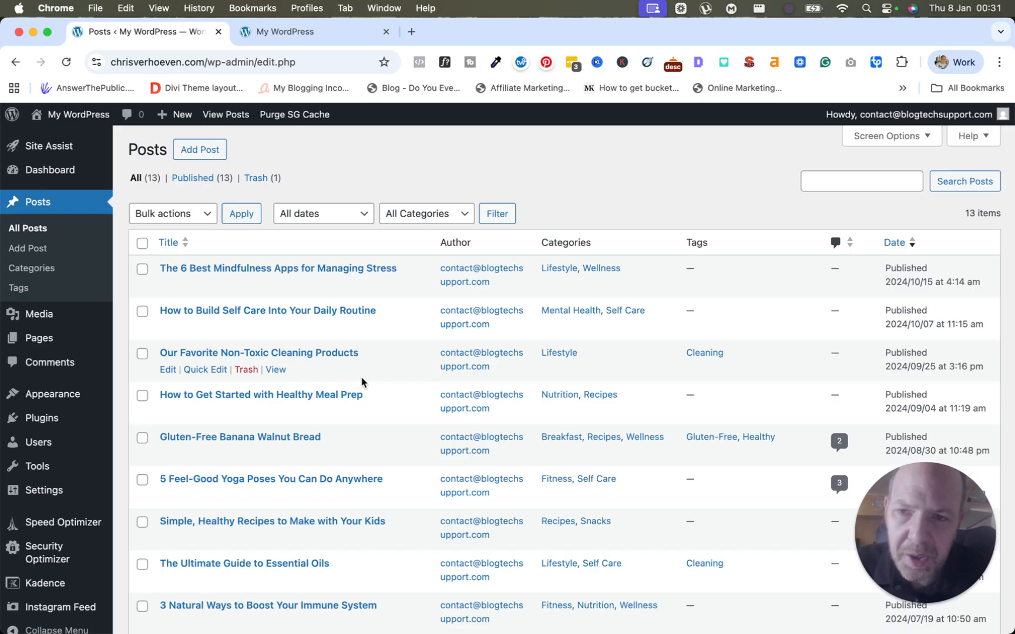
left_click(274, 31)
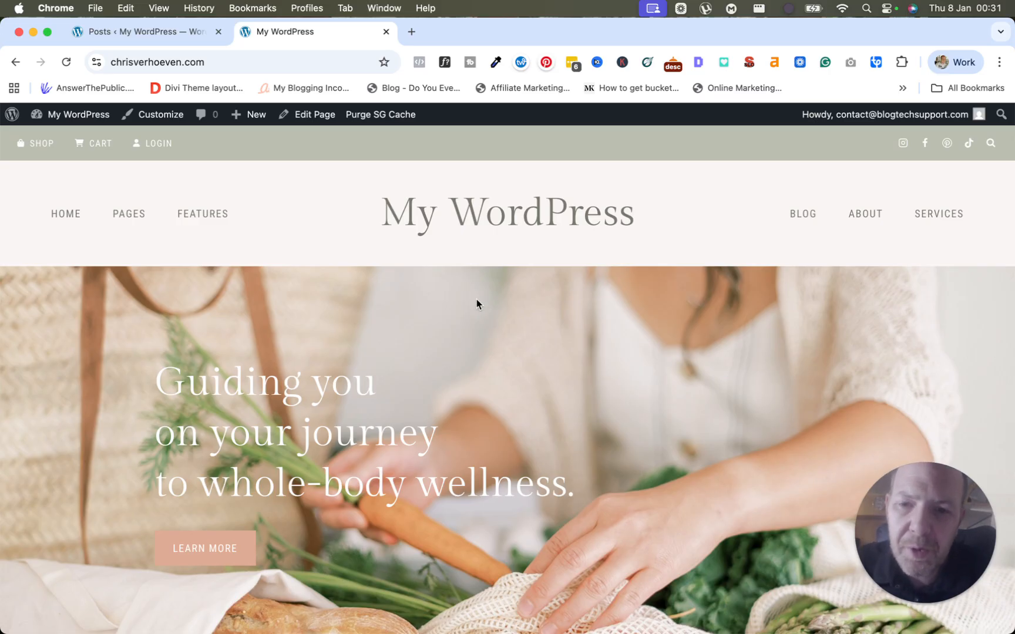
left_click(131, 31)
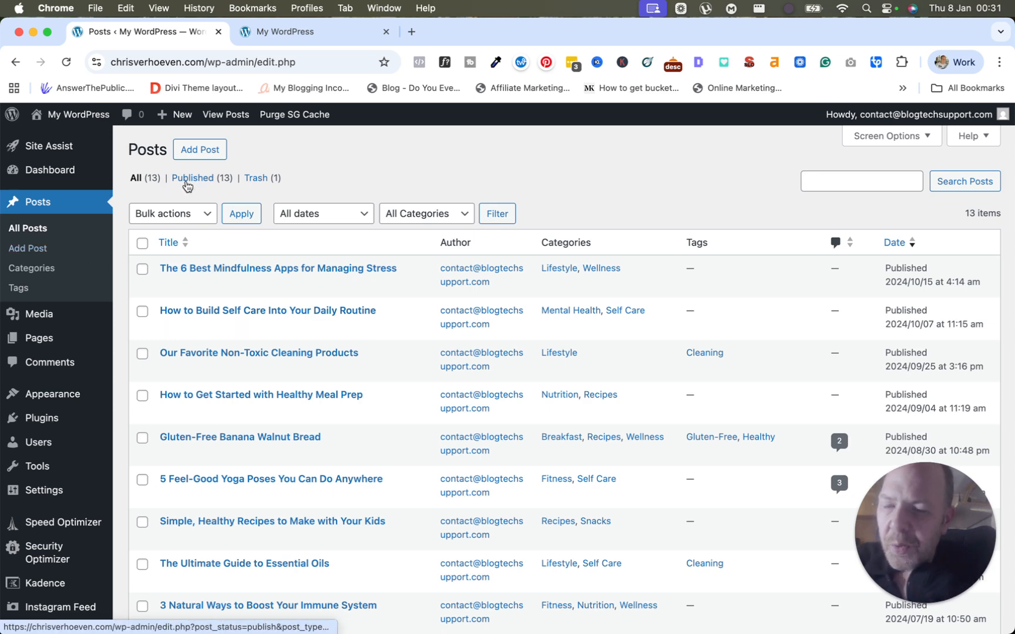
Start a new post, go through the editor's welcome guide to its end and return to the posts list
left_click(200, 151)
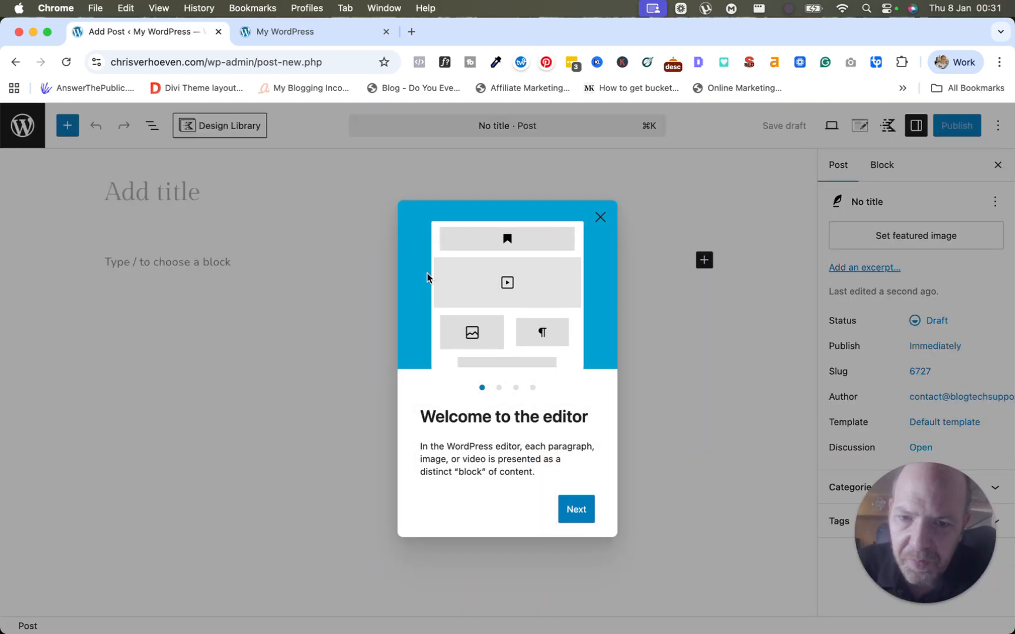
left_click(563, 509)
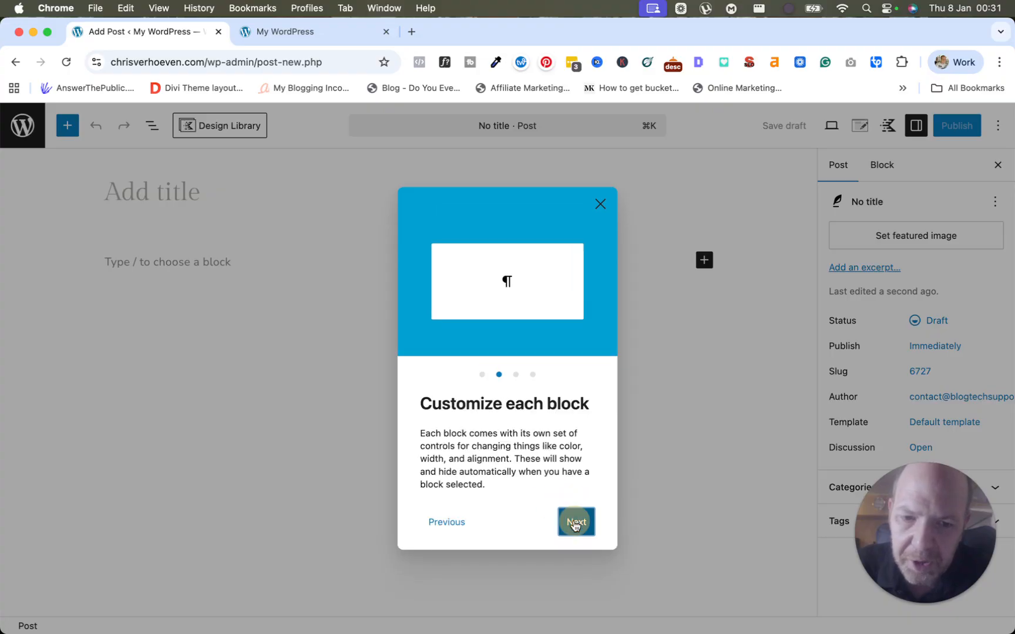
left_click(574, 520)
left_click(572, 518)
left_click(561, 510)
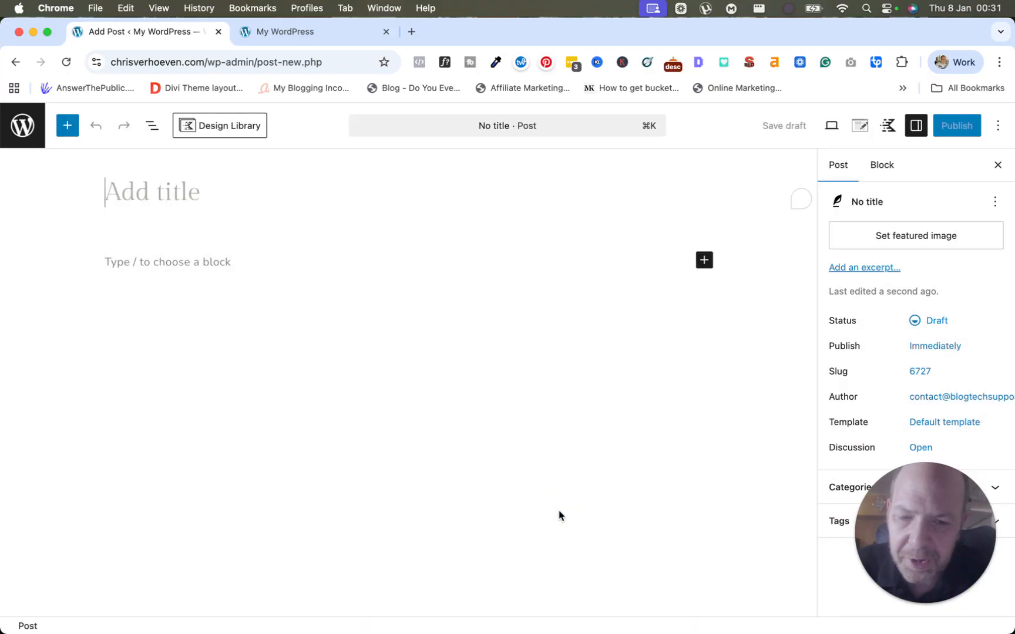
left_click(13, 134)
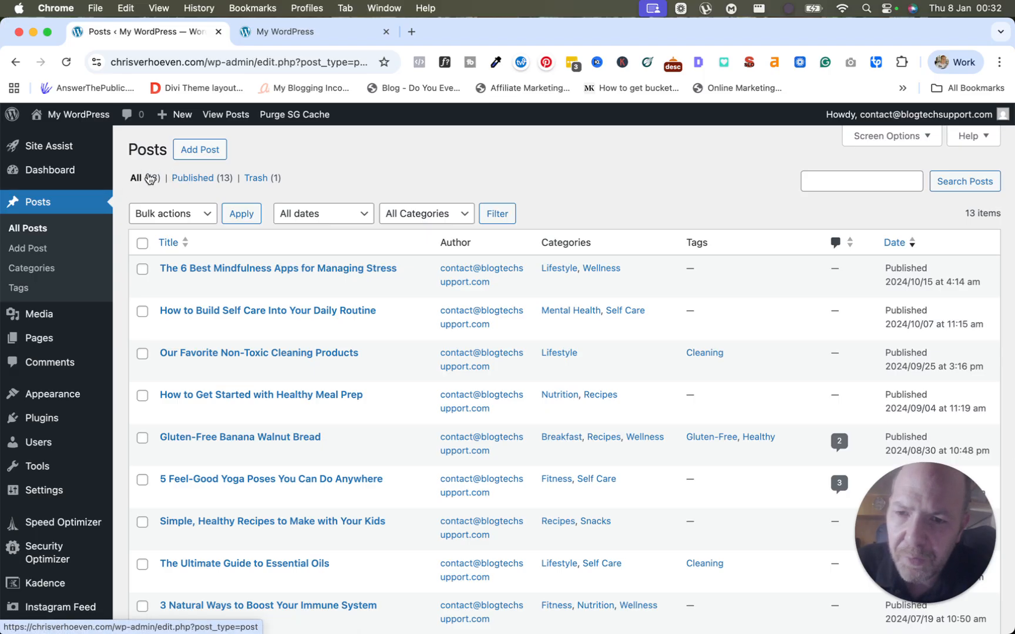
Permanently delete the "Hello world!" post from the posts trash
left_click(256, 178)
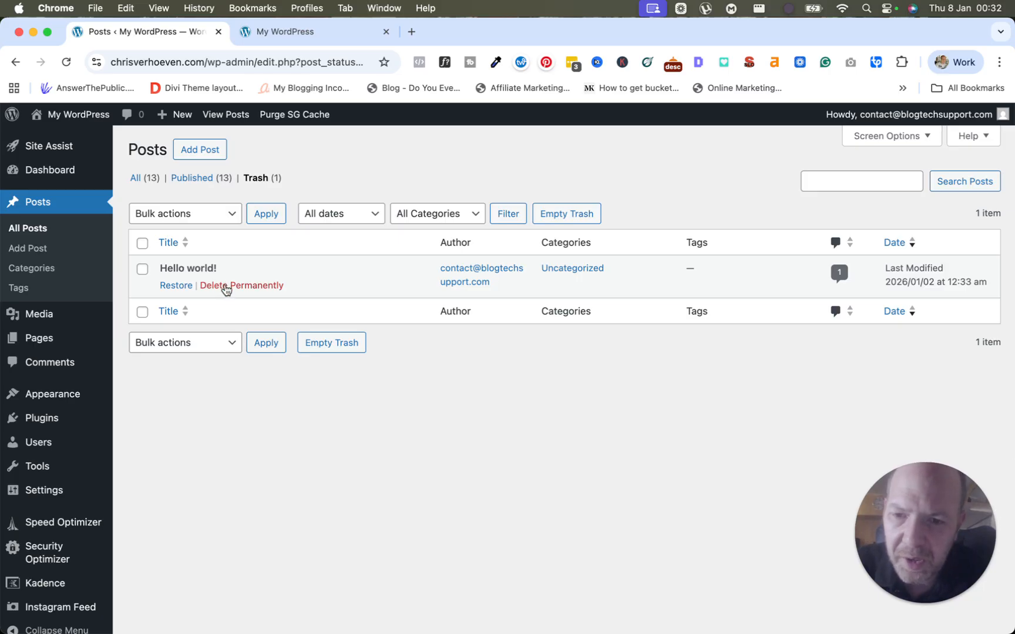
left_click(226, 286)
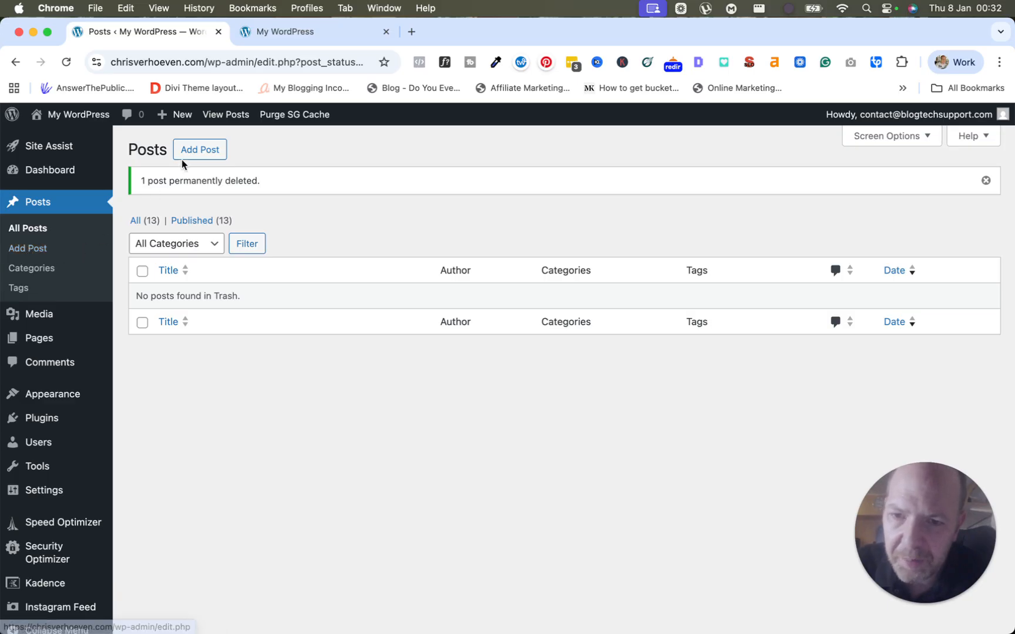
View the post Categories page and the Tags page
left_click(47, 270)
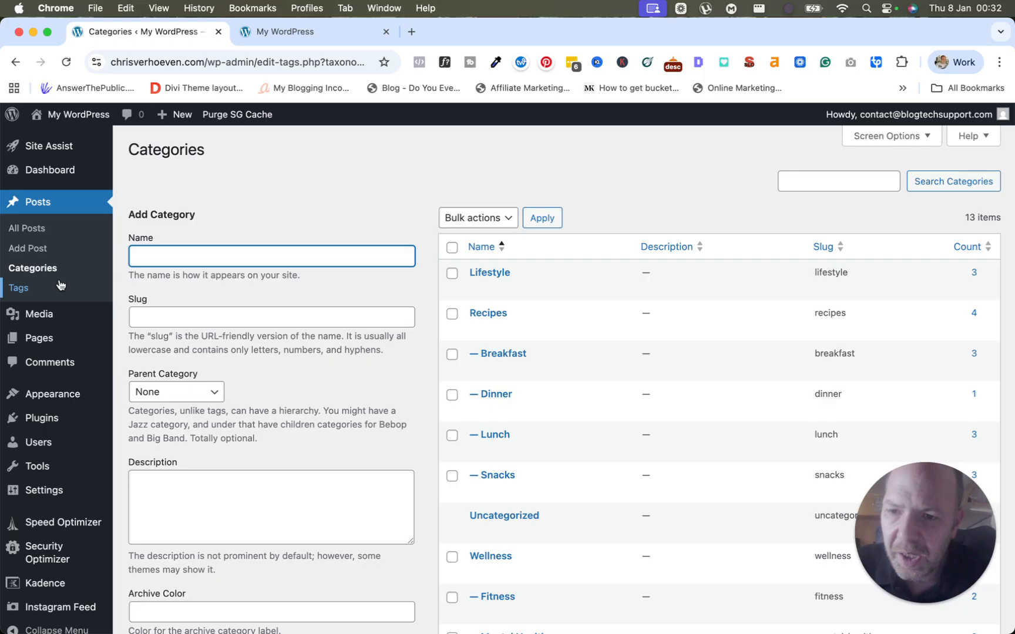
left_click(22, 292)
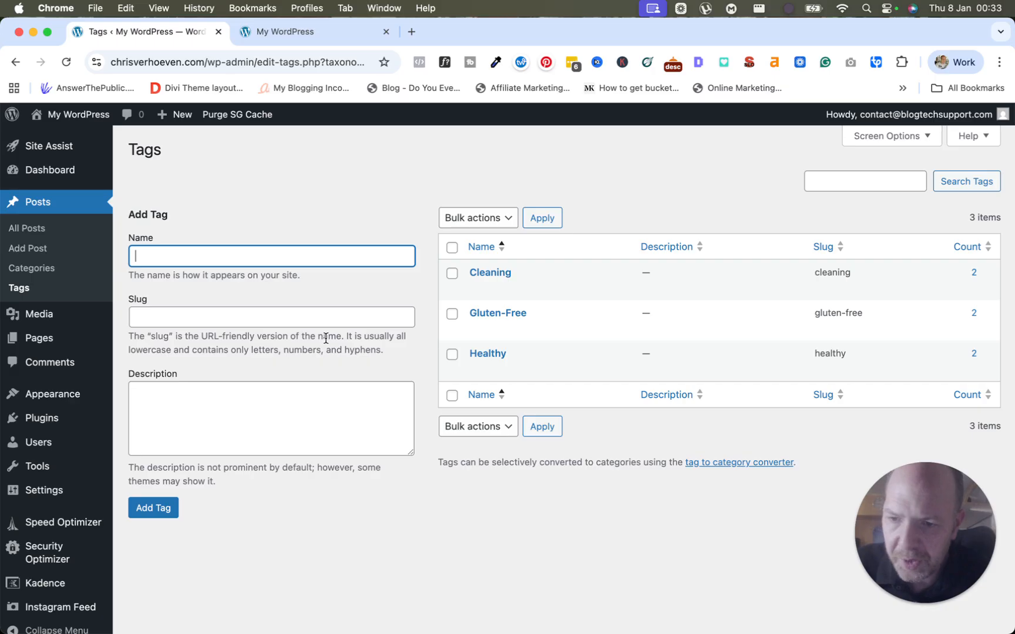
Open the Media Library, browse its images in the grid and switch it to list view
mouse_move(37, 315)
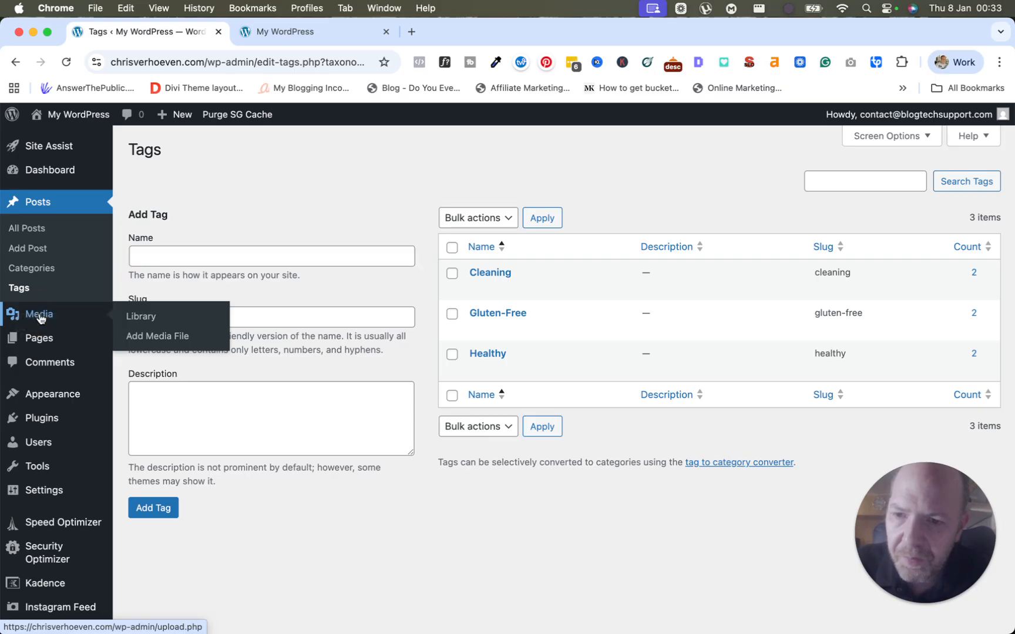
left_click(39, 316)
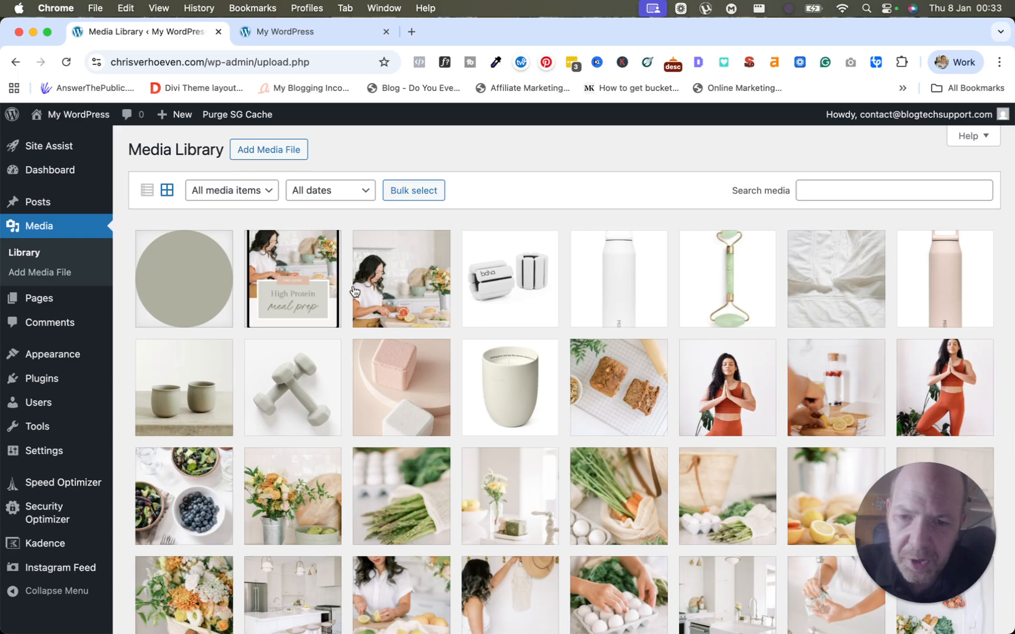
scroll(444, 374, "down", 5)
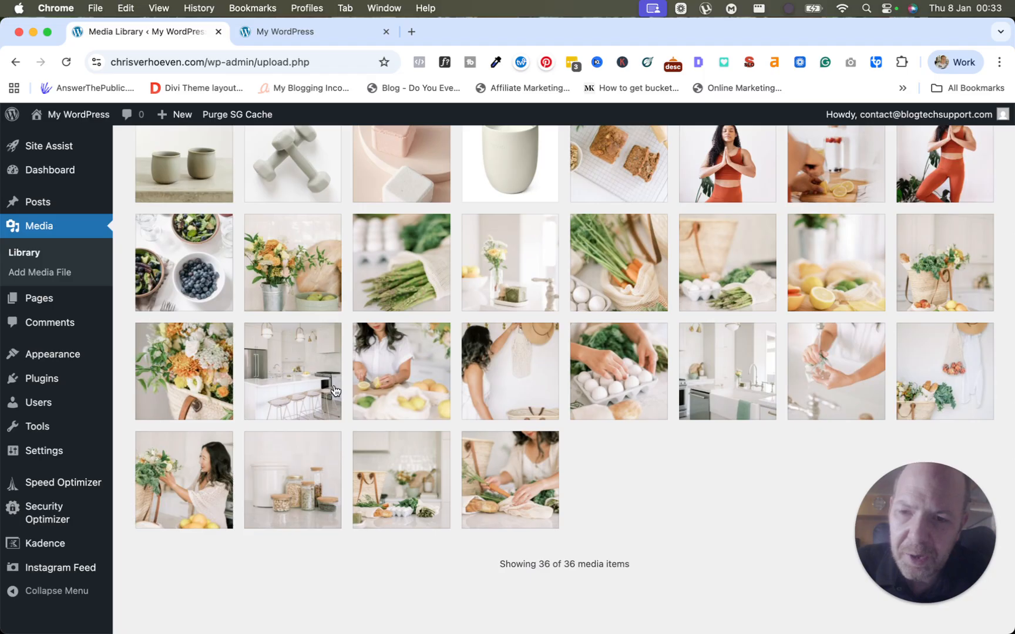
scroll(334, 391, "up", 5)
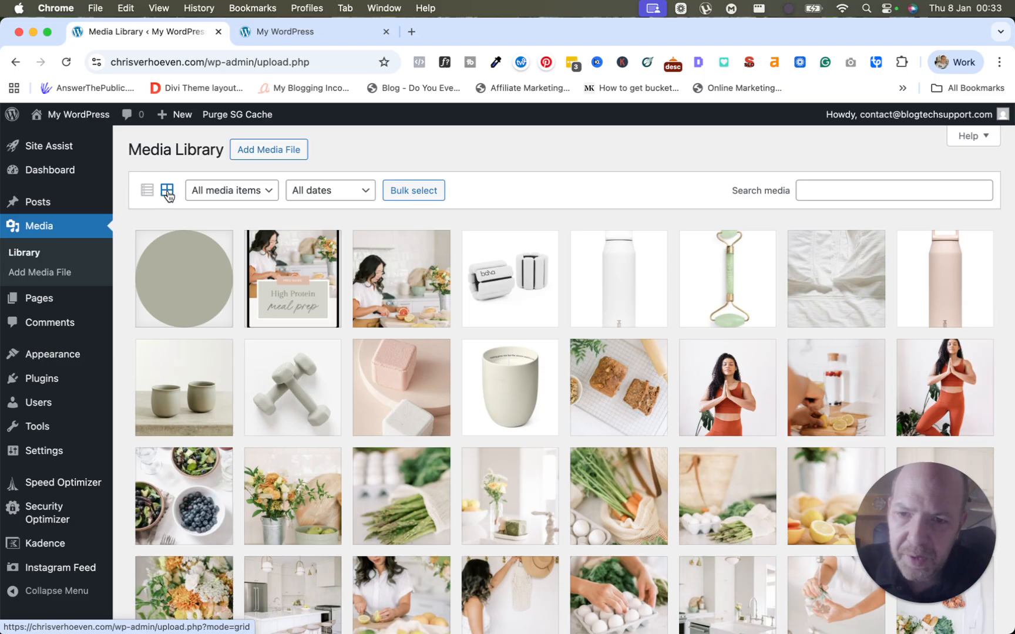
left_click(148, 192)
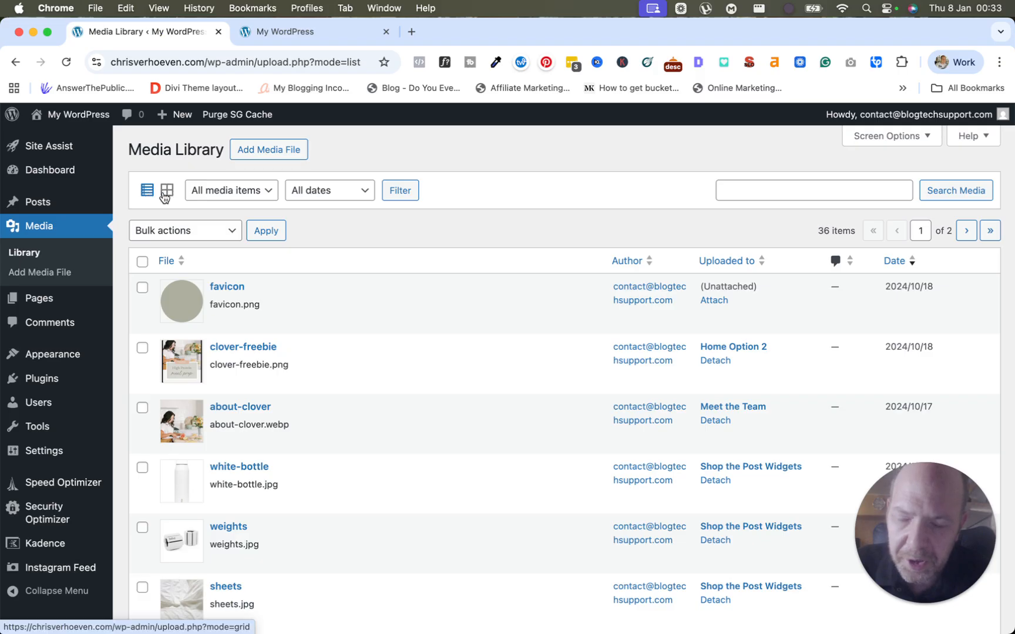
scroll(332, 330, "down", 1)
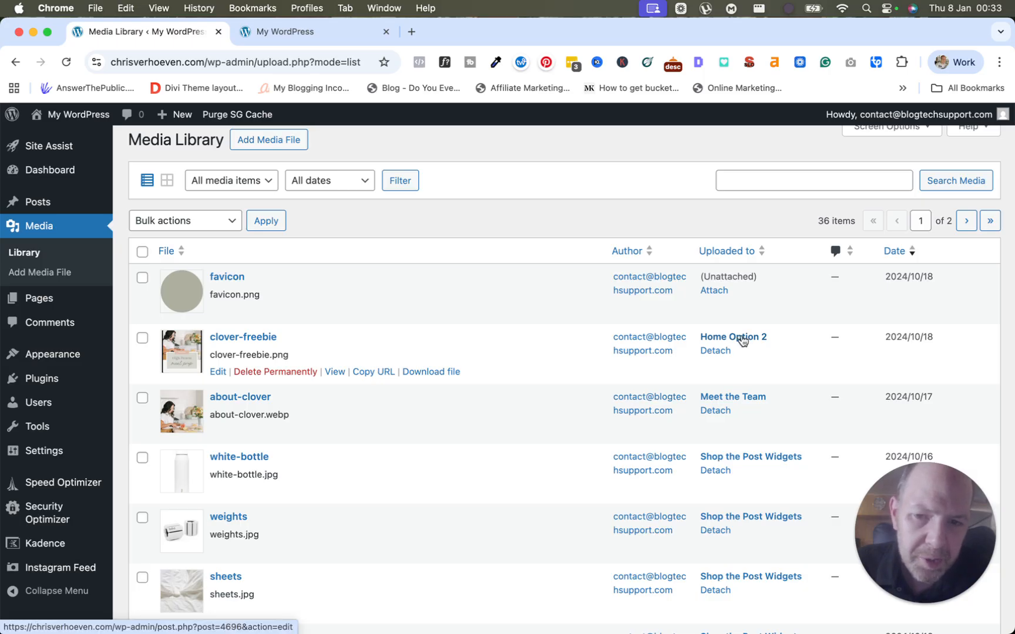
Open the Upload New Media page for adding a media file
mouse_move(16, 300)
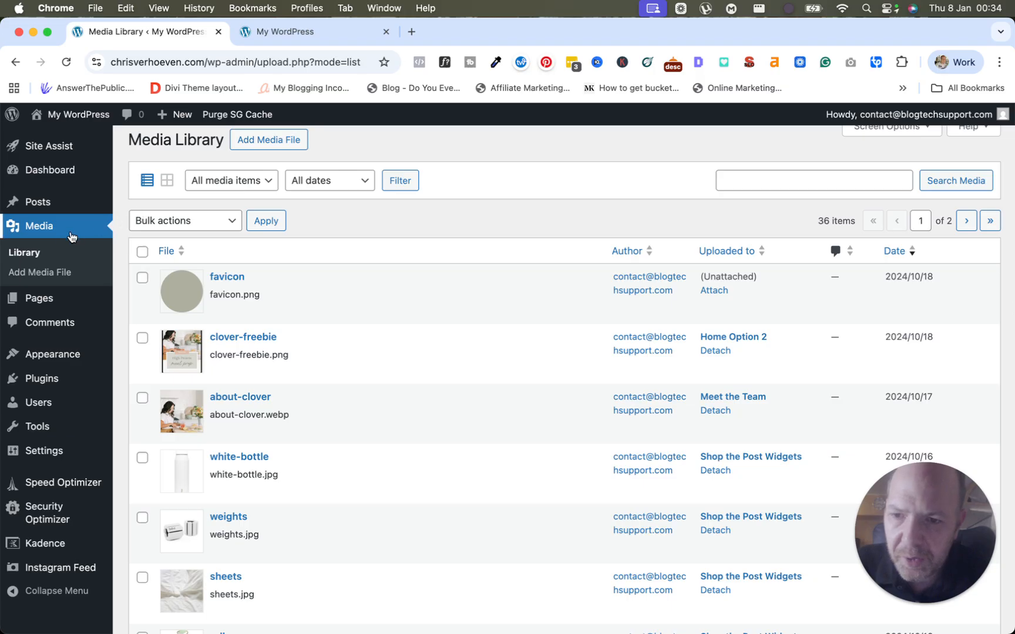
left_click(253, 147)
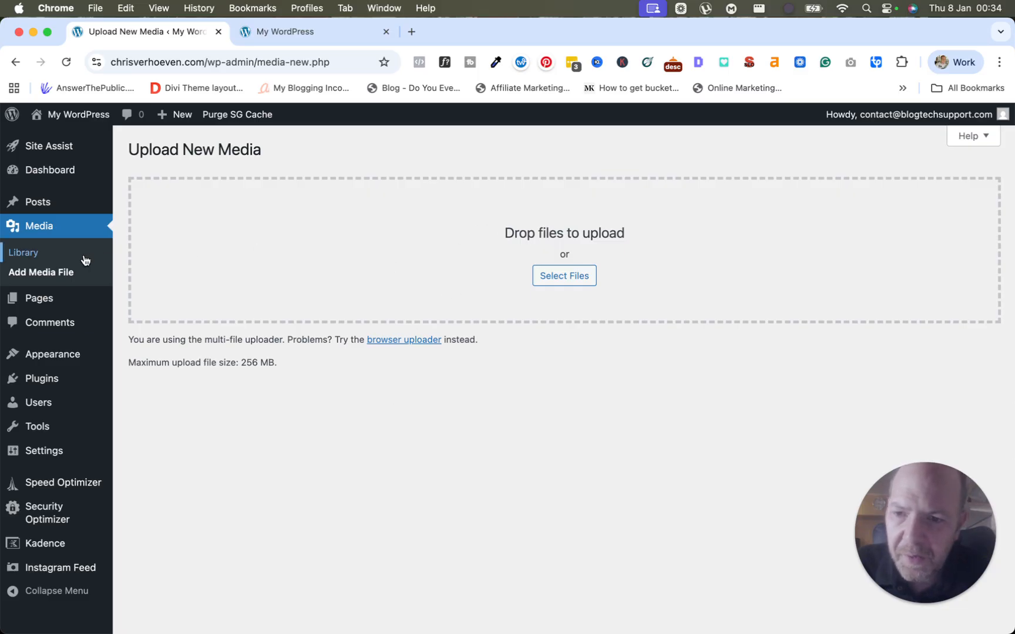
left_click(28, 274)
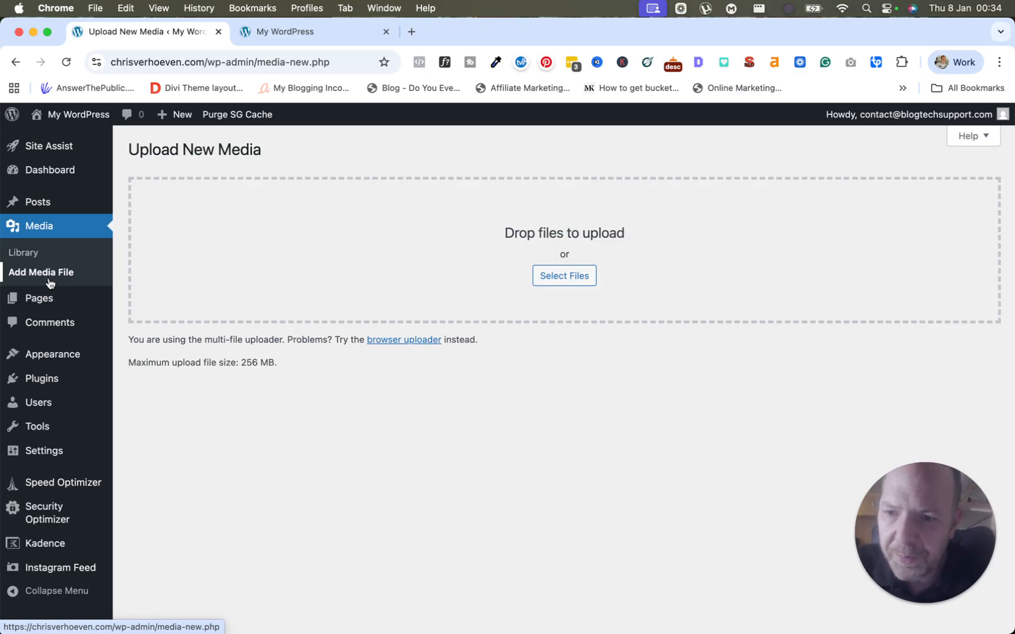
Open the list of all pages on the site
mouse_move(48, 302)
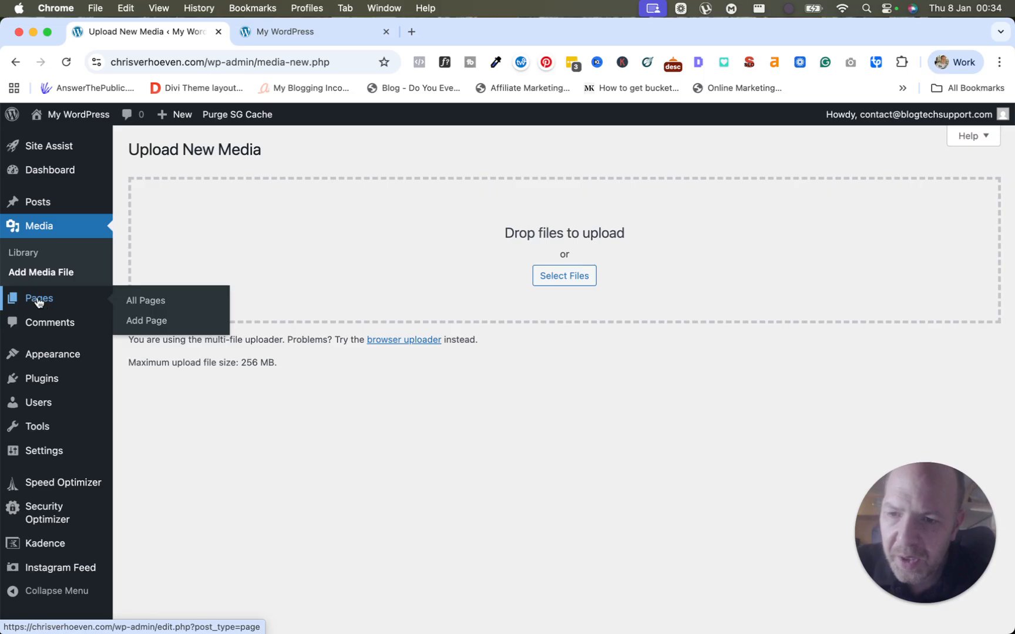
left_click(36, 302)
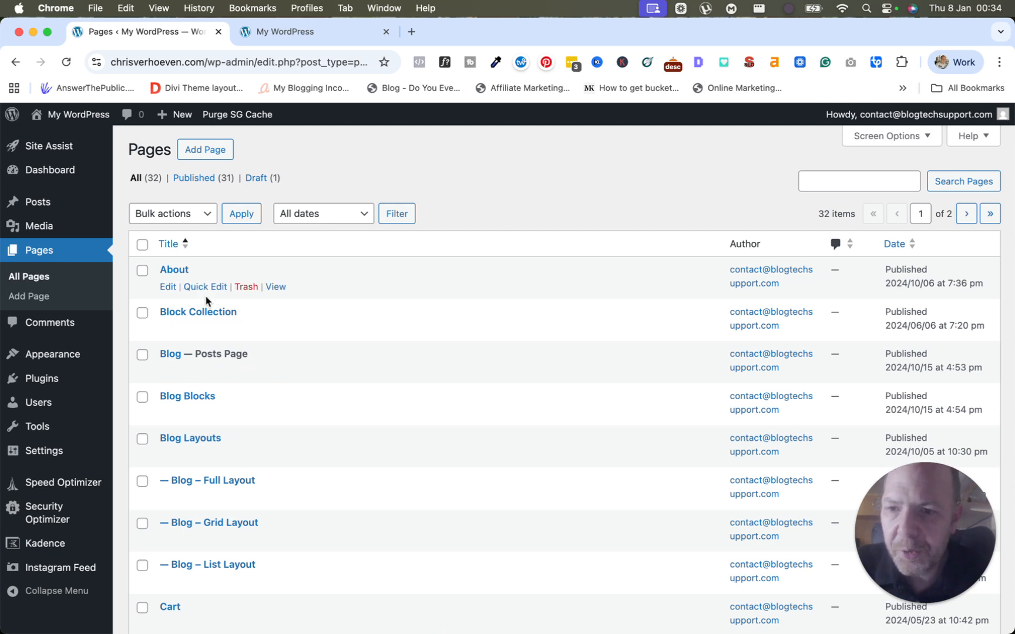
mouse_move(34, 205)
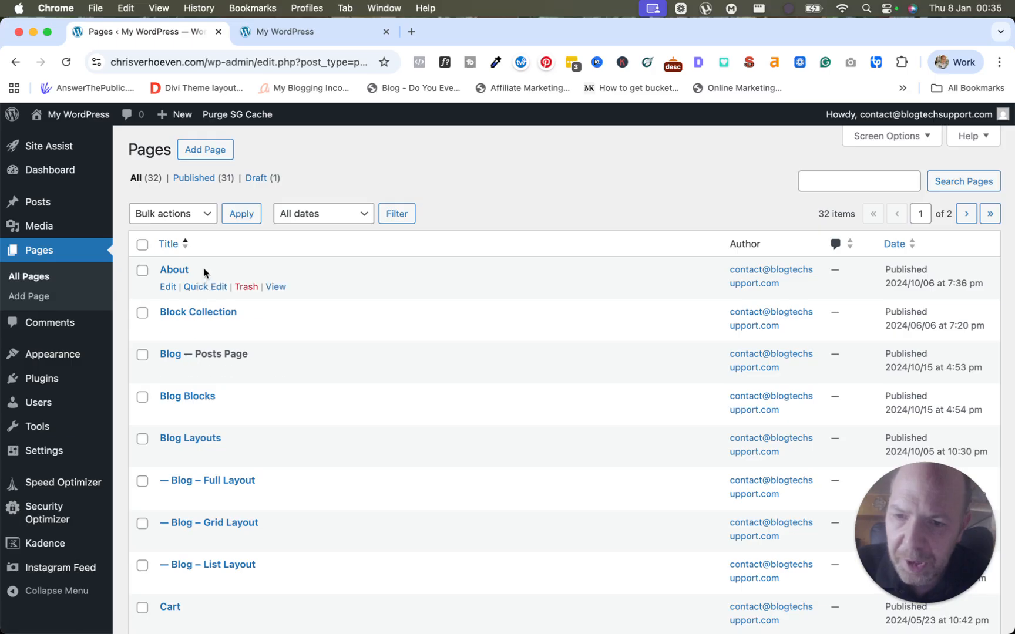
Open the About page in the block editor, look through its content and return to the pages list
left_click(175, 274)
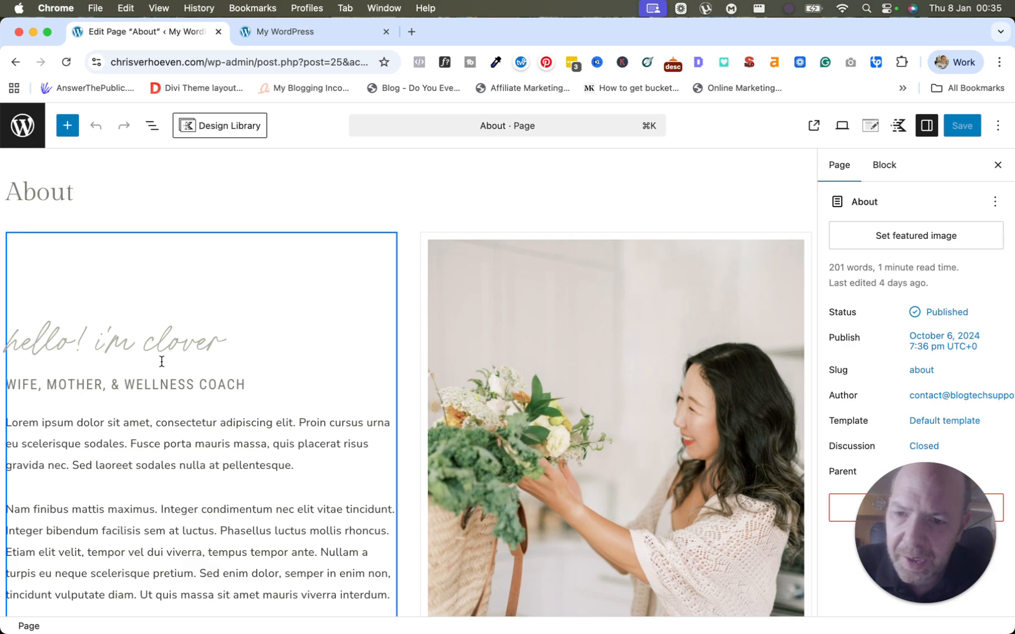
scroll(156, 369, "down", 4)
scroll(157, 369, "down", 15)
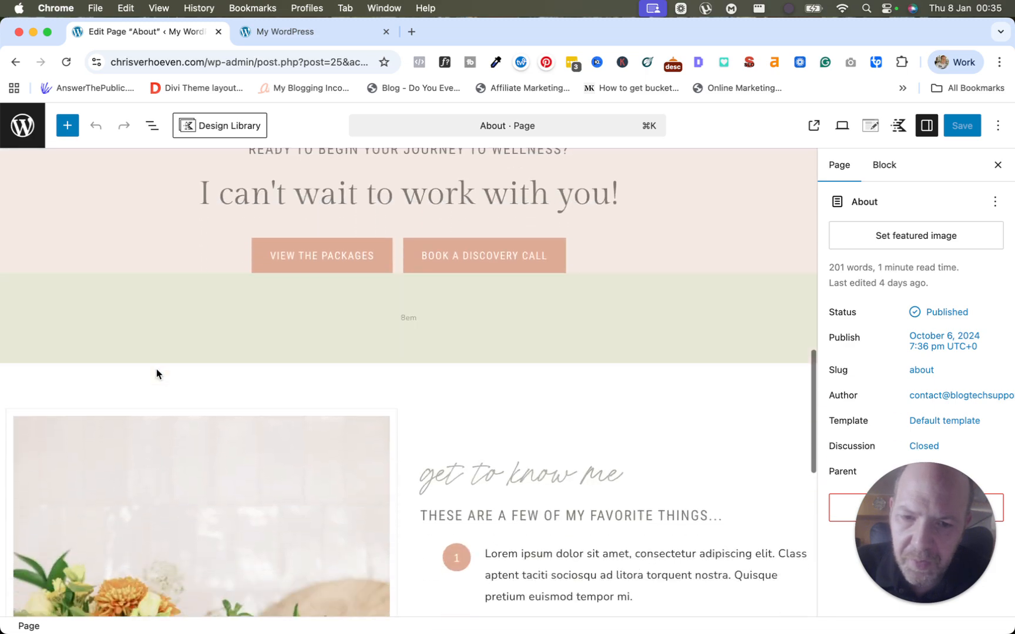
scroll(156, 369, "down", 2)
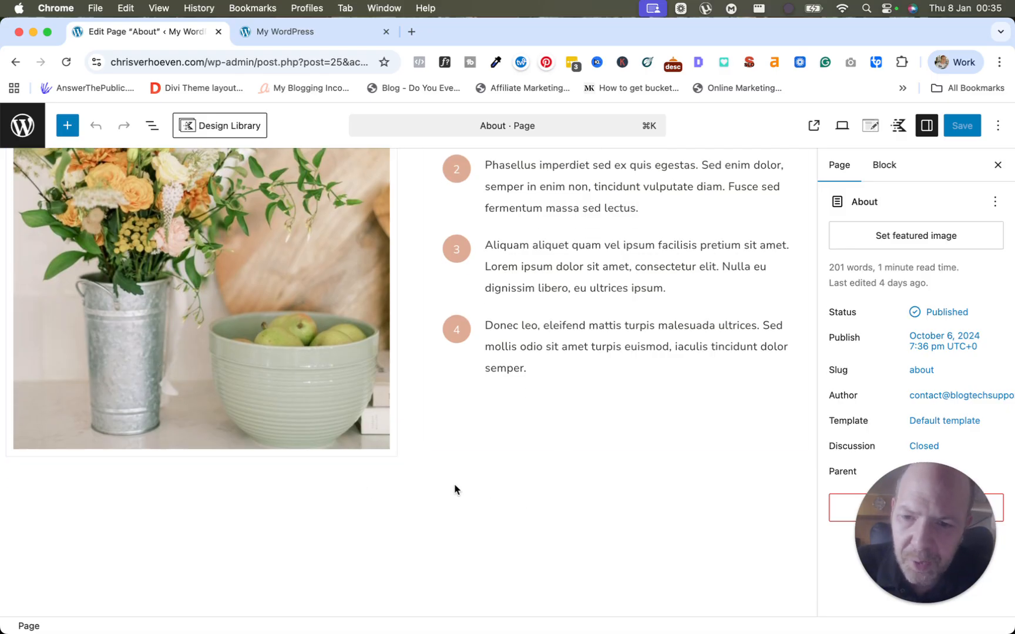
left_click(23, 126)
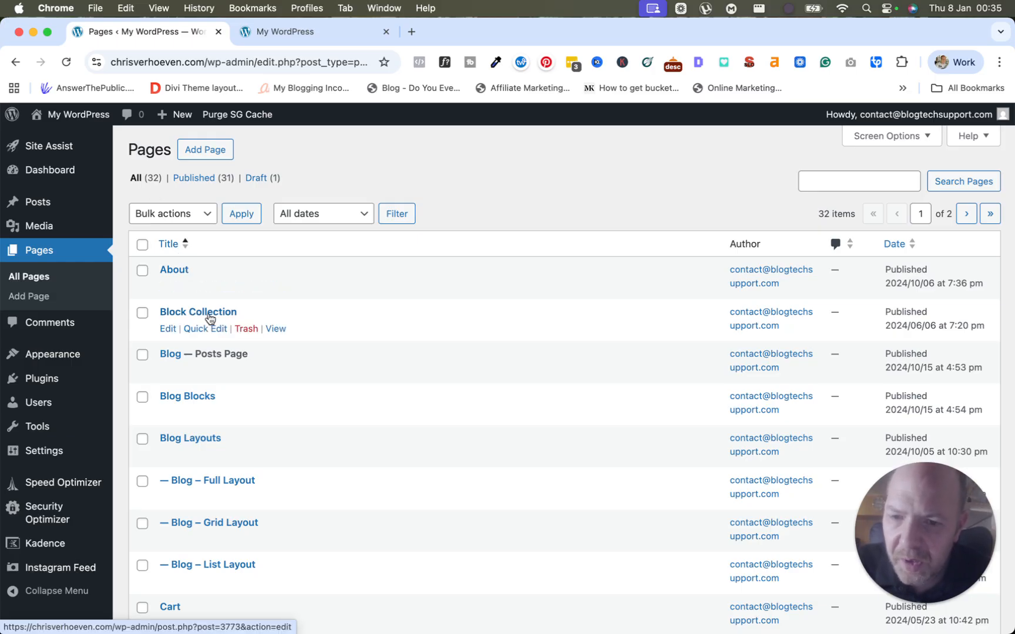
Look through the pages list and filter it to show only drafts
scroll(209, 320, "down", 5)
scroll(207, 319, "up", 5)
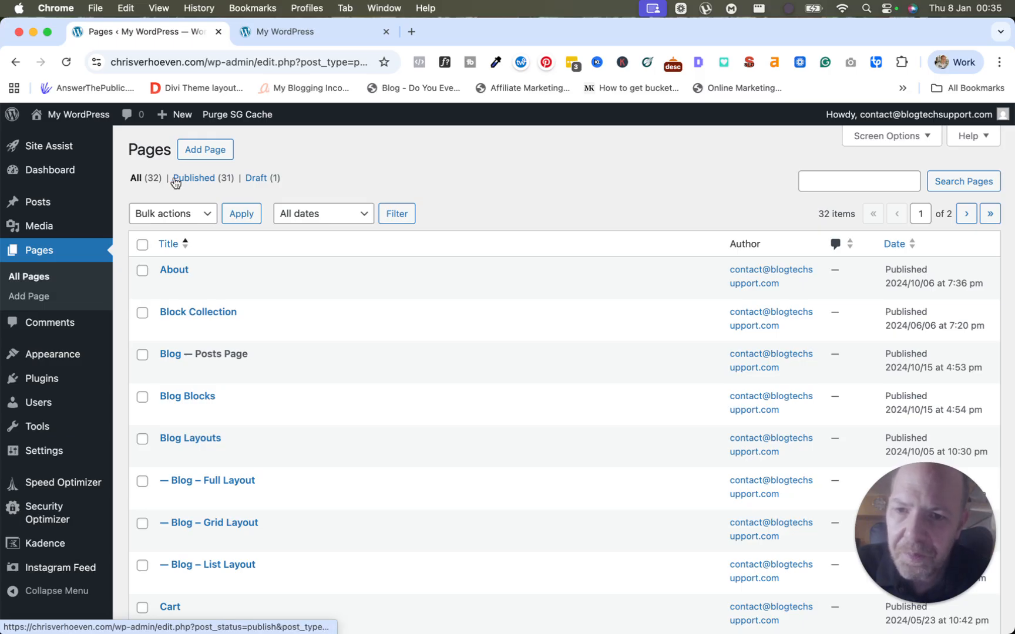
left_click(255, 179)
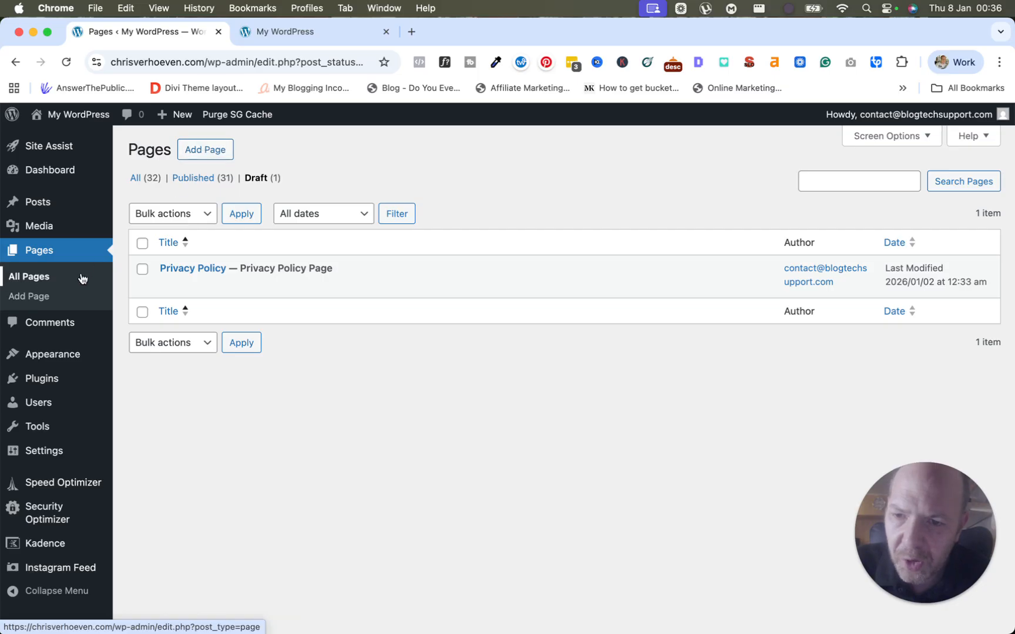
Open a blank new page in the editor and go back to the pages list without adding content
left_click(28, 300)
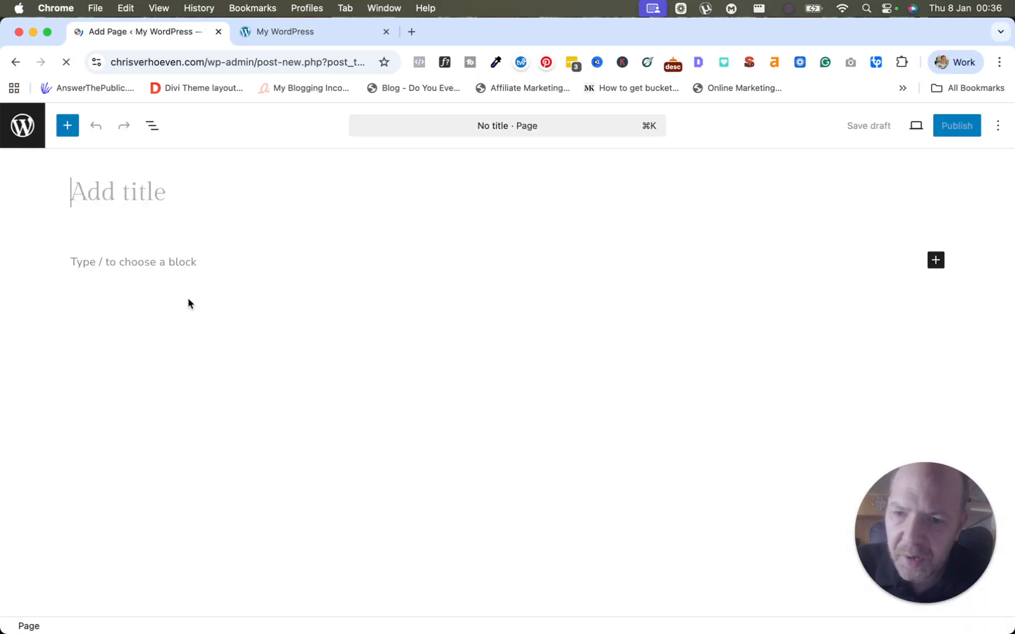
left_click(23, 131)
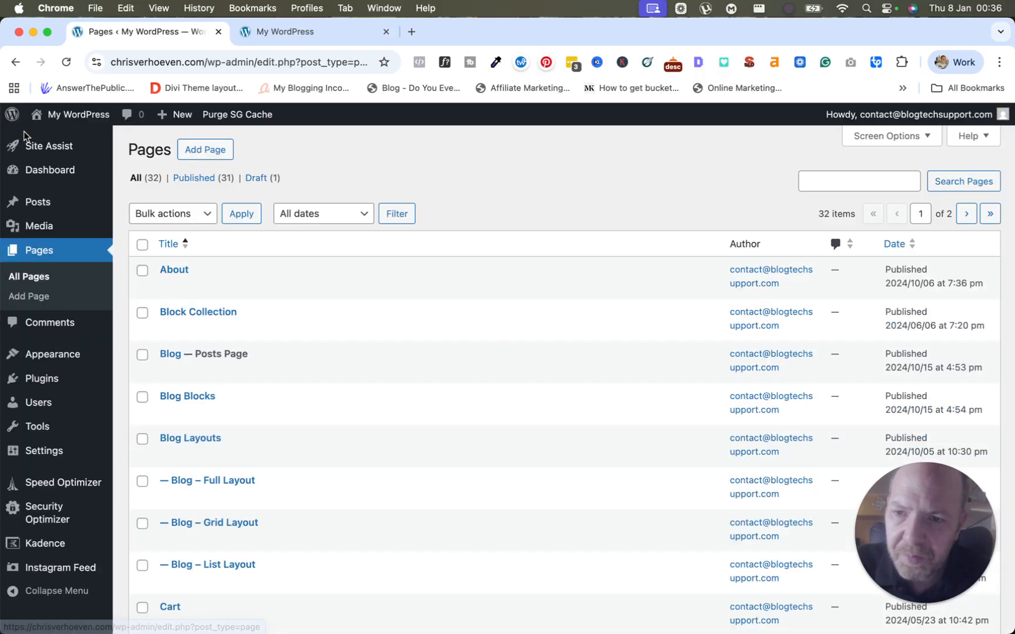
Open the Comments page and look through the submitted comments and their moderation options
left_click(63, 327)
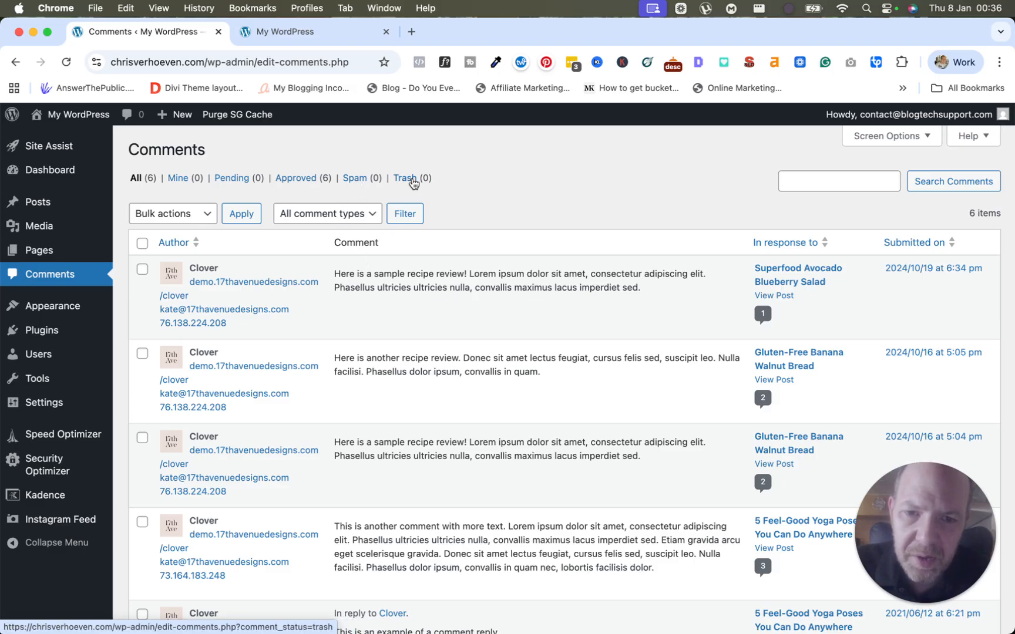
scroll(302, 218, "down", 8)
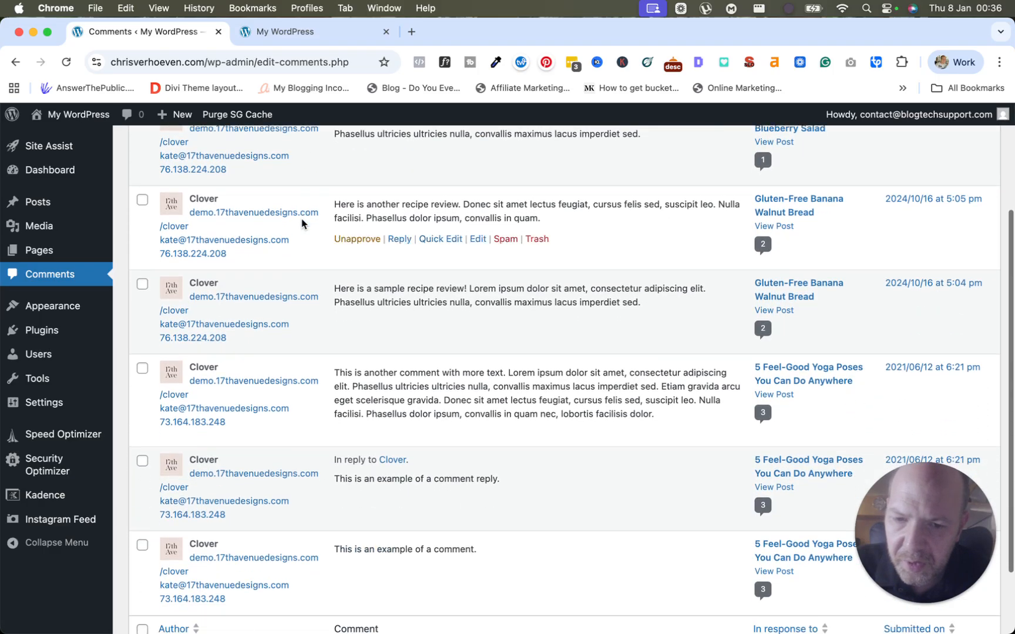
mouse_move(319, 288)
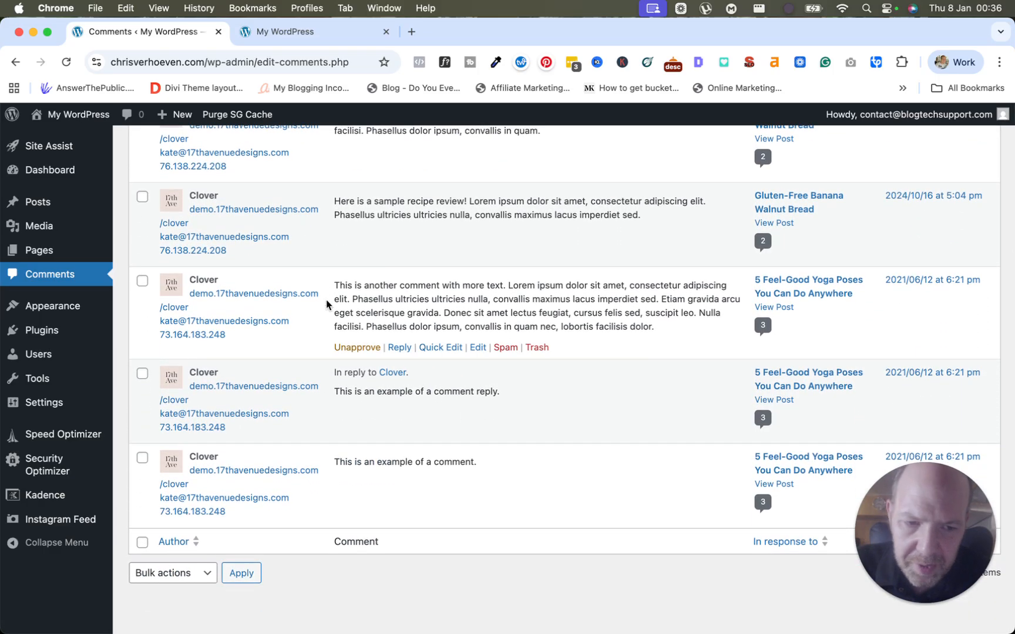
scroll(345, 345, "up", 8)
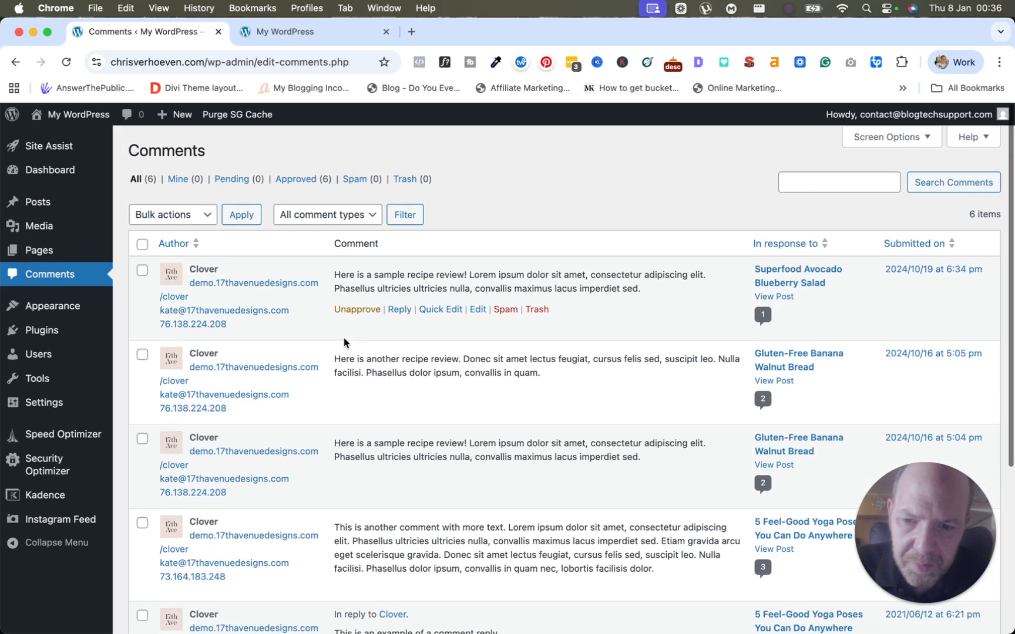
Open the Themes page and look over the installed Clover, Kadence and Twenty Twenty-Five themes
mouse_move(51, 307)
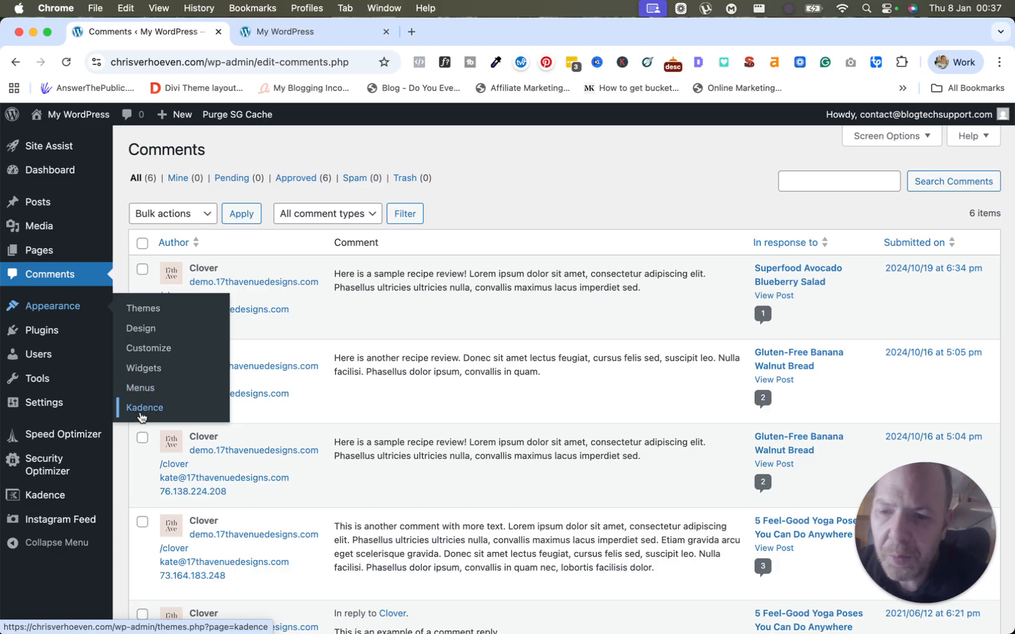
left_click(143, 311)
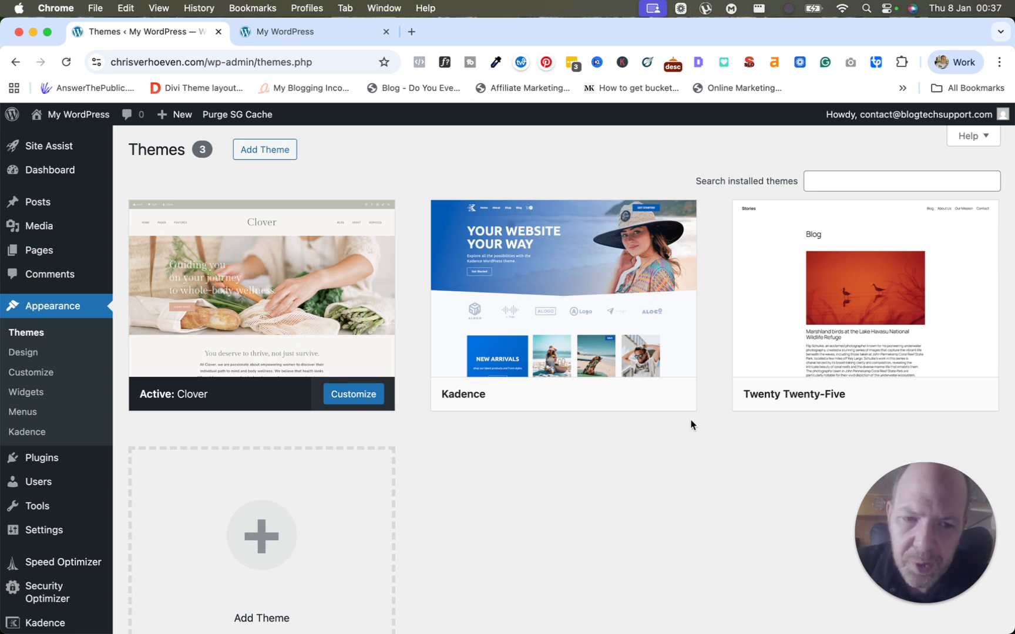
mouse_move(865, 334)
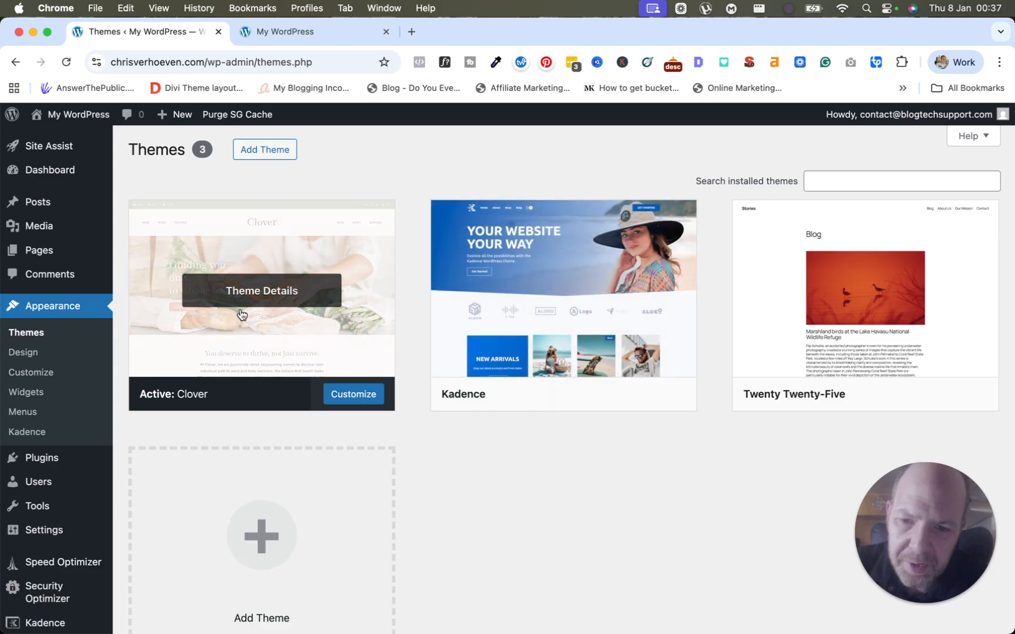
mouse_move(502, 310)
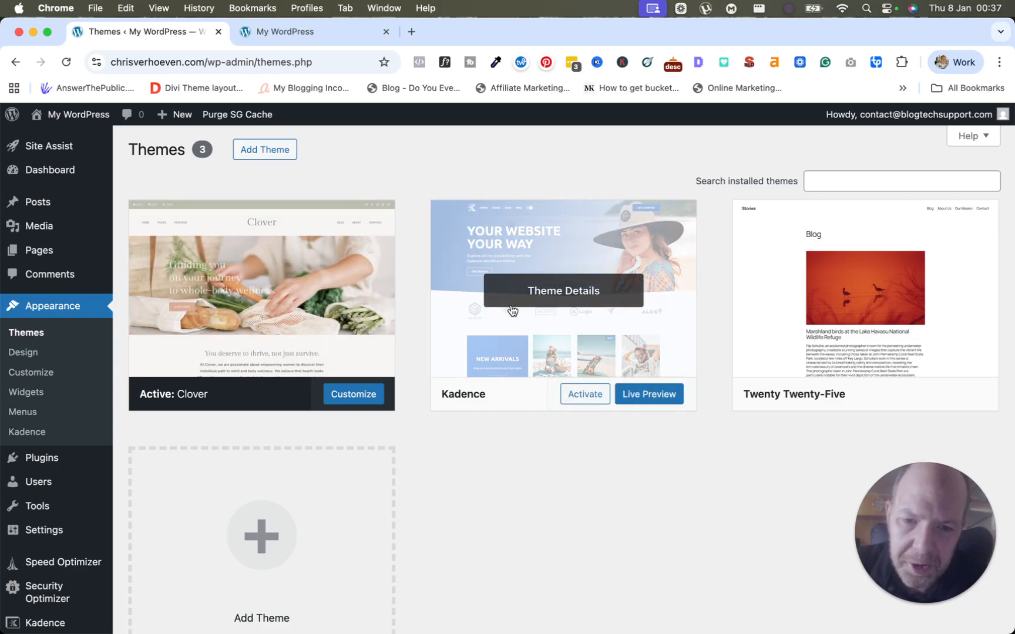
mouse_move(314, 308)
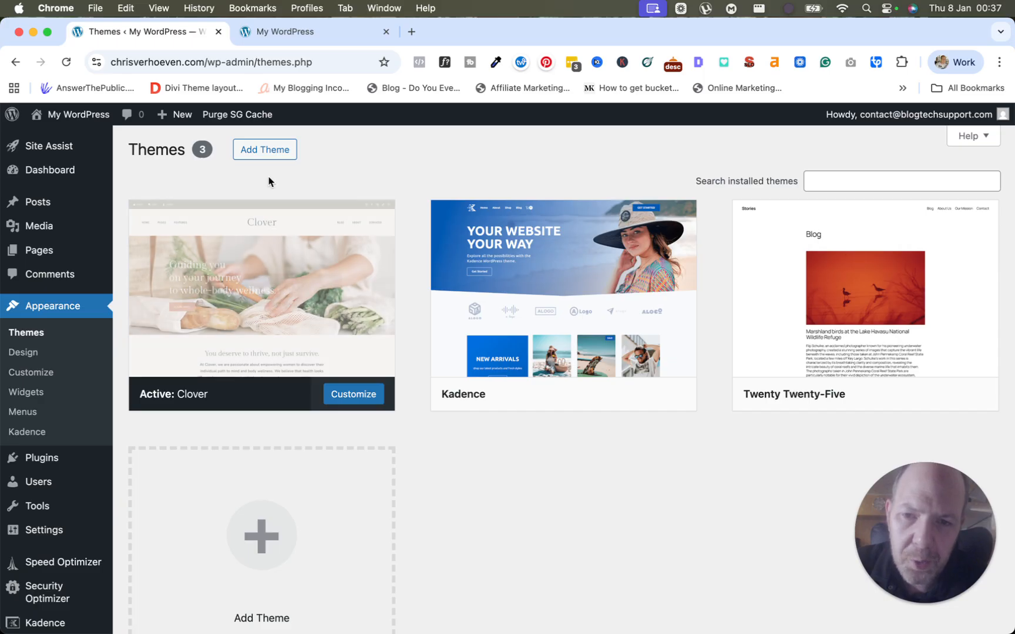
Open the Add Themes page and browse the popular themes available for installation
left_click(265, 150)
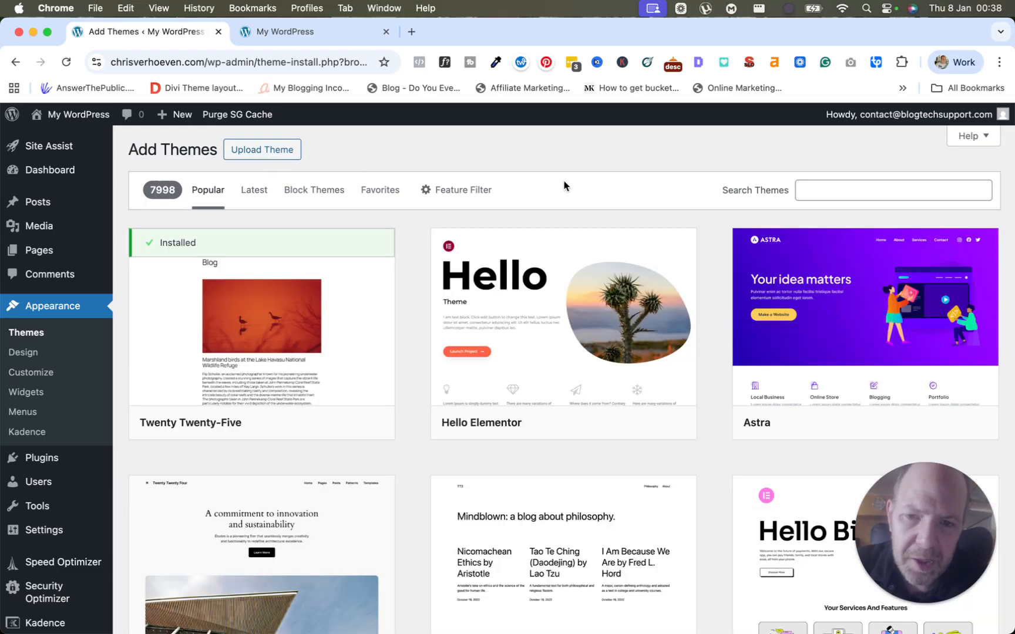
mouse_move(630, 255)
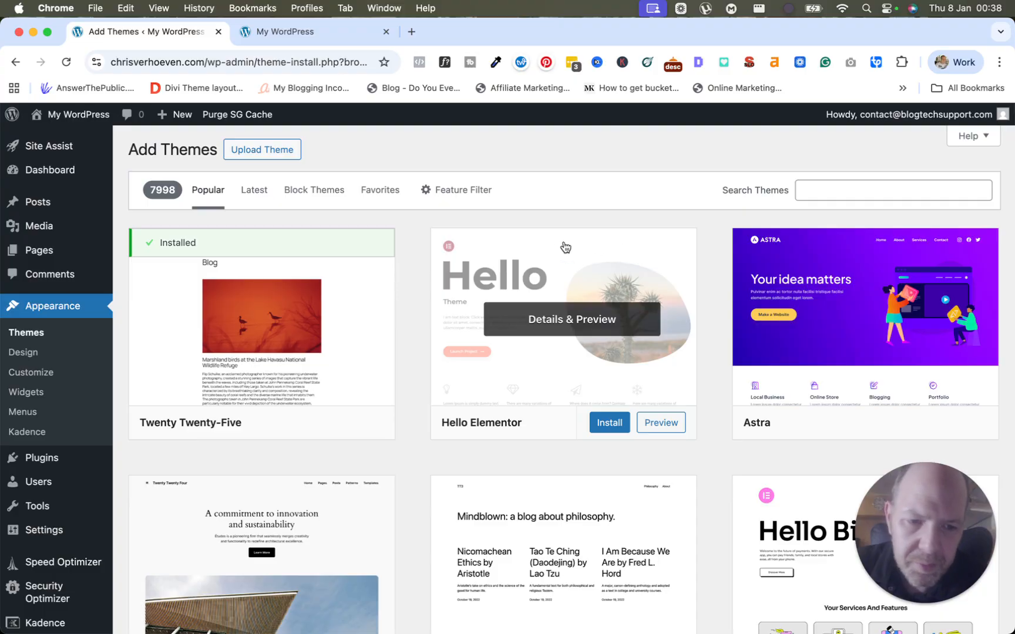
mouse_move(756, 294)
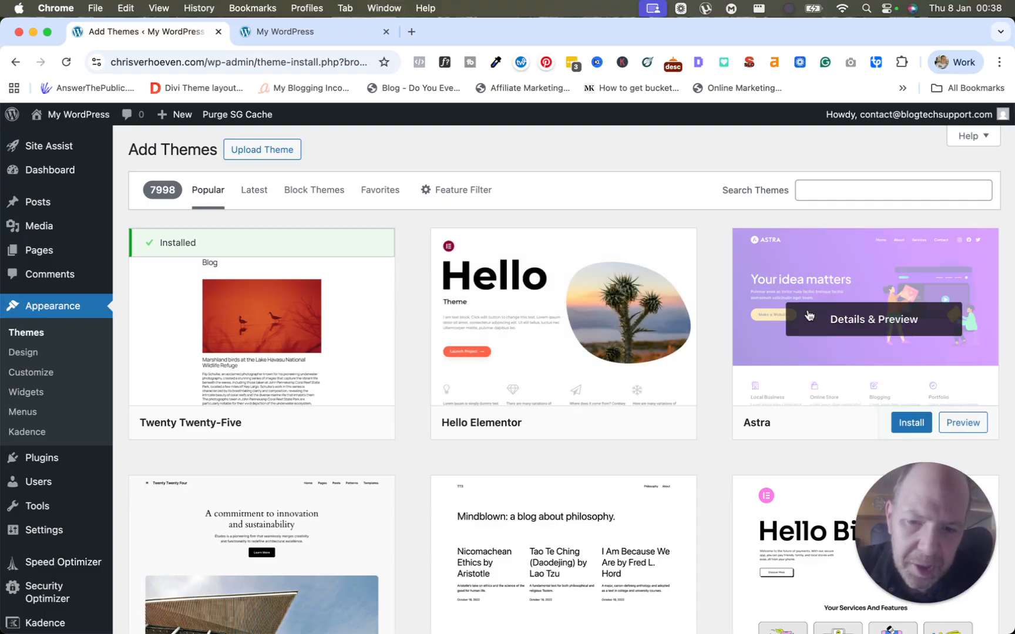
scroll(563, 320, "down", 10)
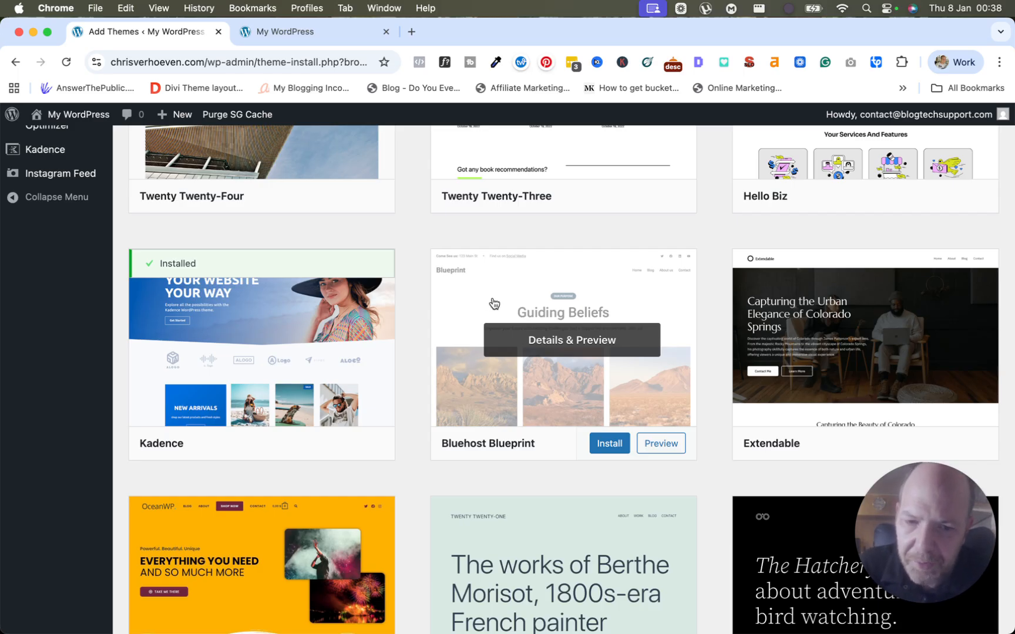
scroll(488, 301, "down", 3)
scroll(490, 300, "down", 2)
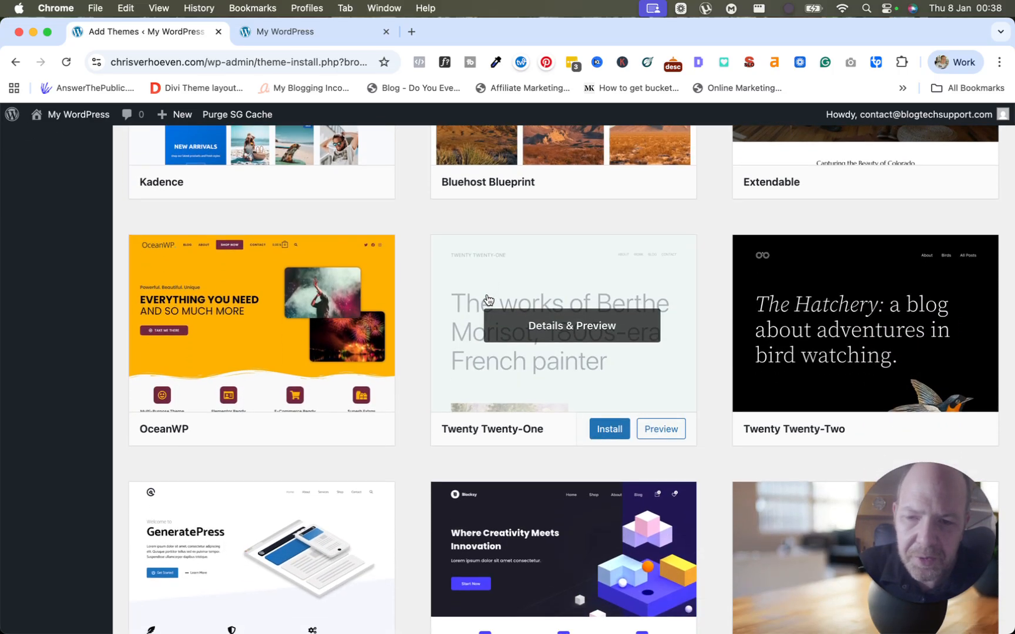
scroll(490, 301, "up", 5)
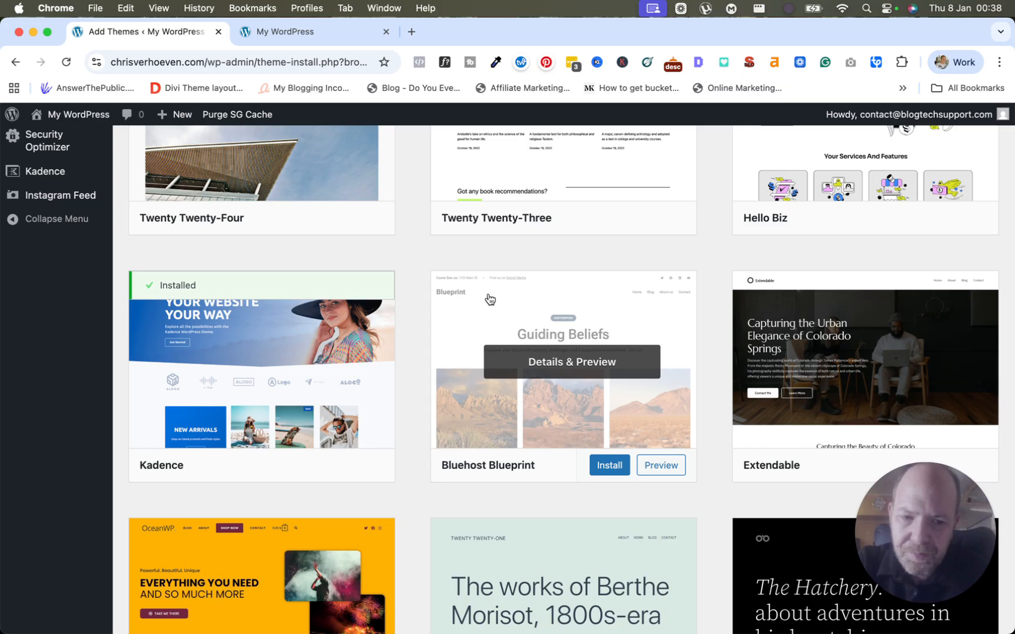
scroll(490, 299, "up", 8)
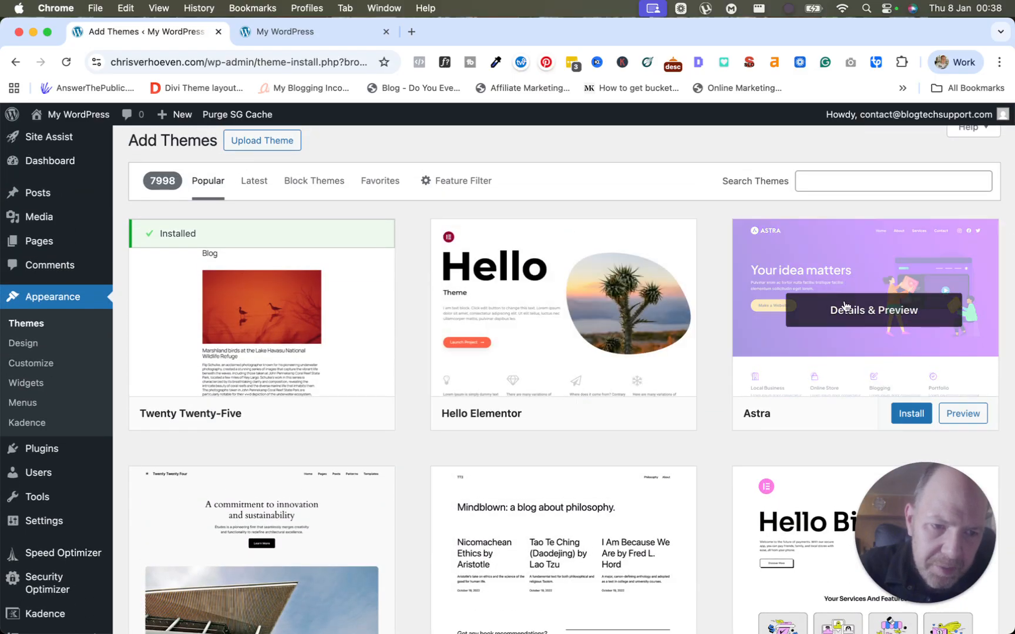
Preview the Astra theme's demo page, close it, and show the upload form for installing a .zip theme
left_click(845, 309)
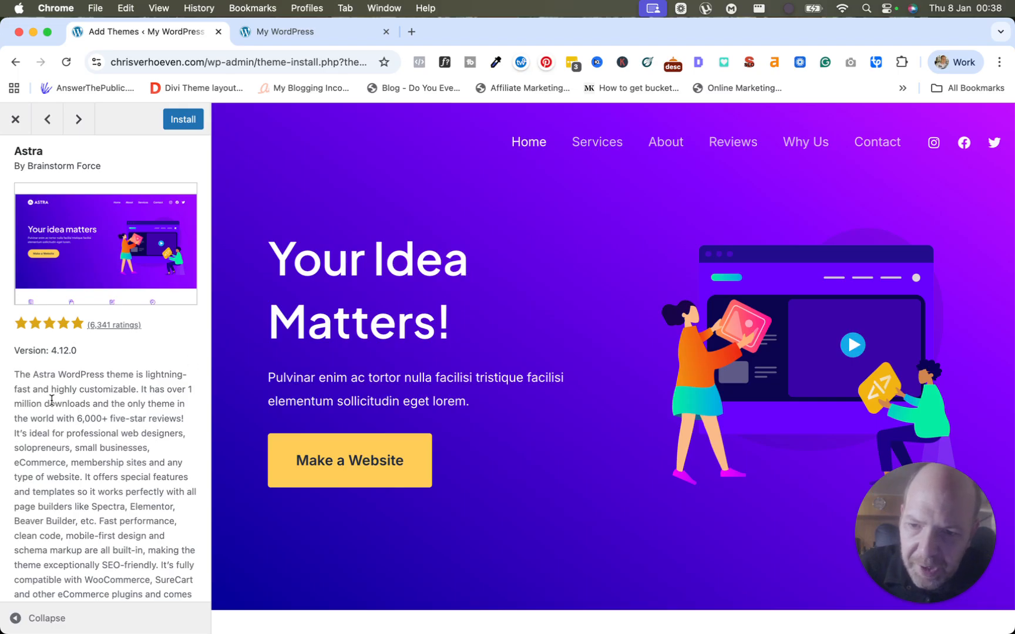
scroll(385, 362, "down", 8)
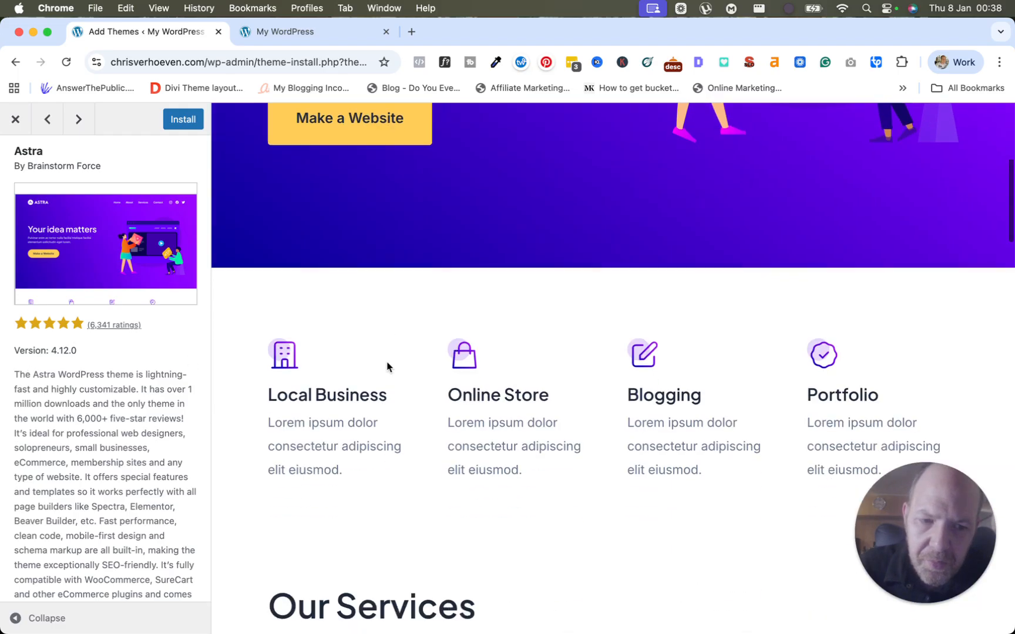
scroll(388, 364, "down", 15)
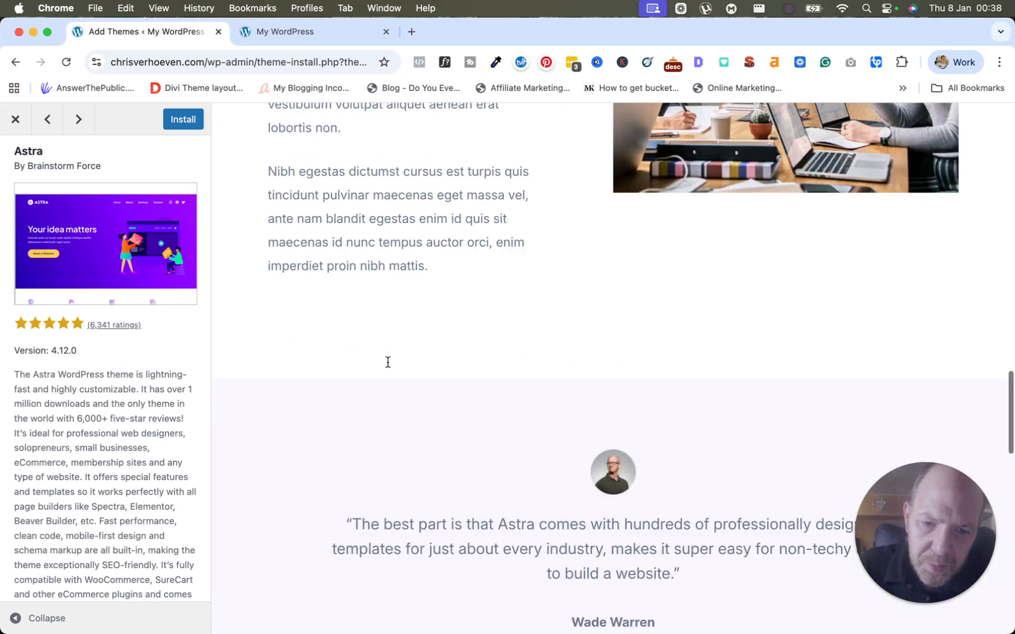
scroll(388, 361, "down", 15)
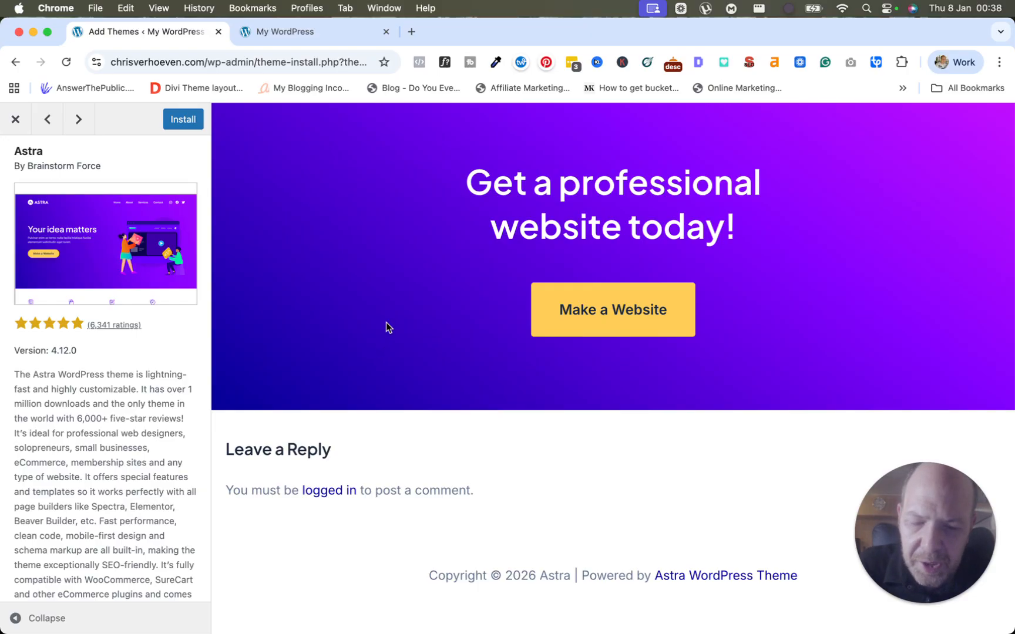
left_click(14, 119)
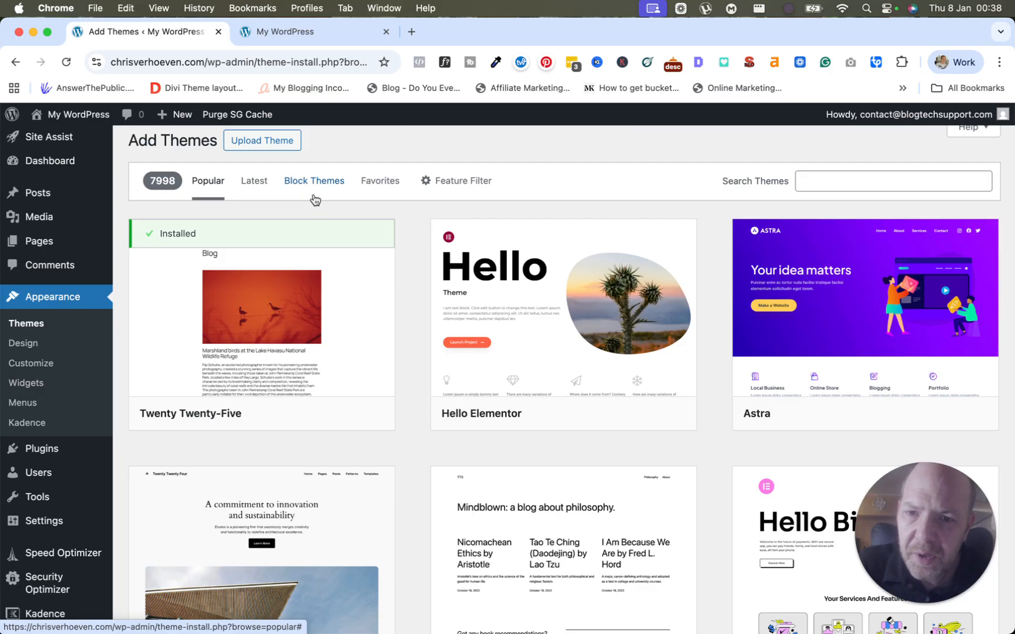
left_click(260, 147)
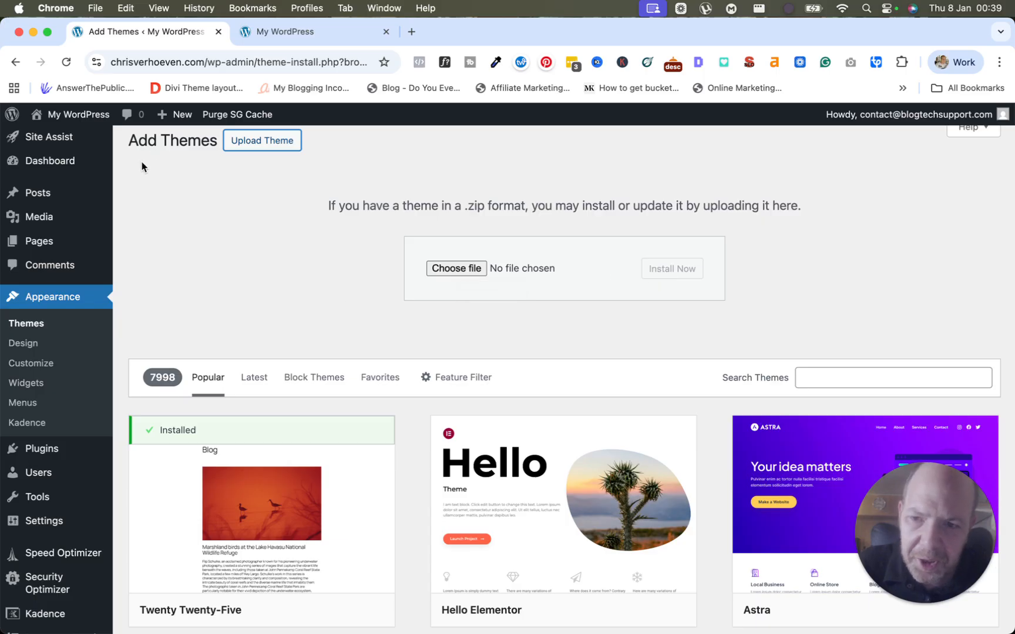
Open the Appearance Design section and view all of the site's patterns
left_click(32, 346)
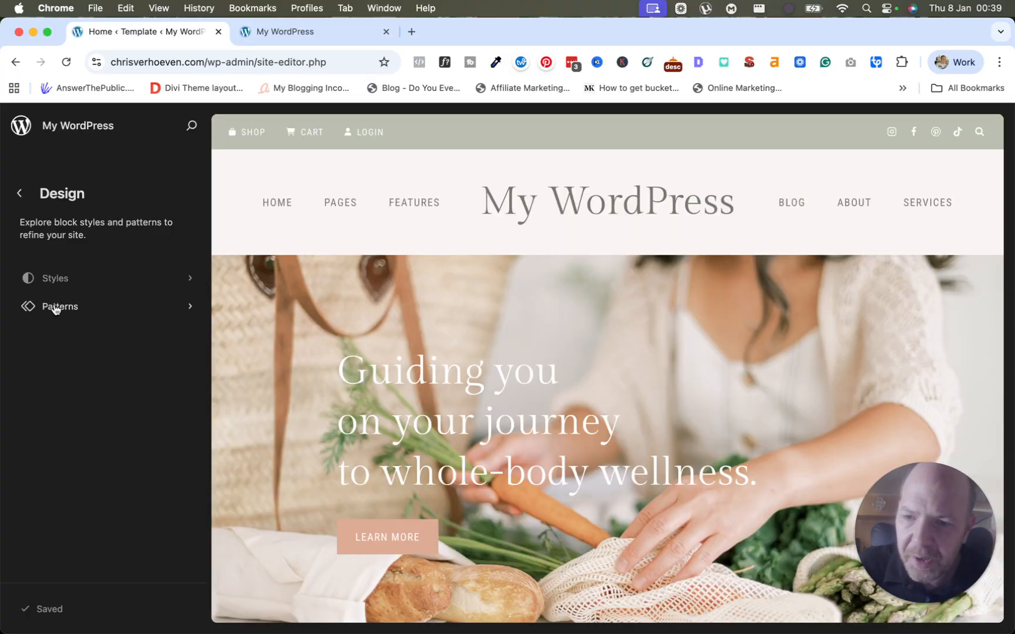
left_click(56, 307)
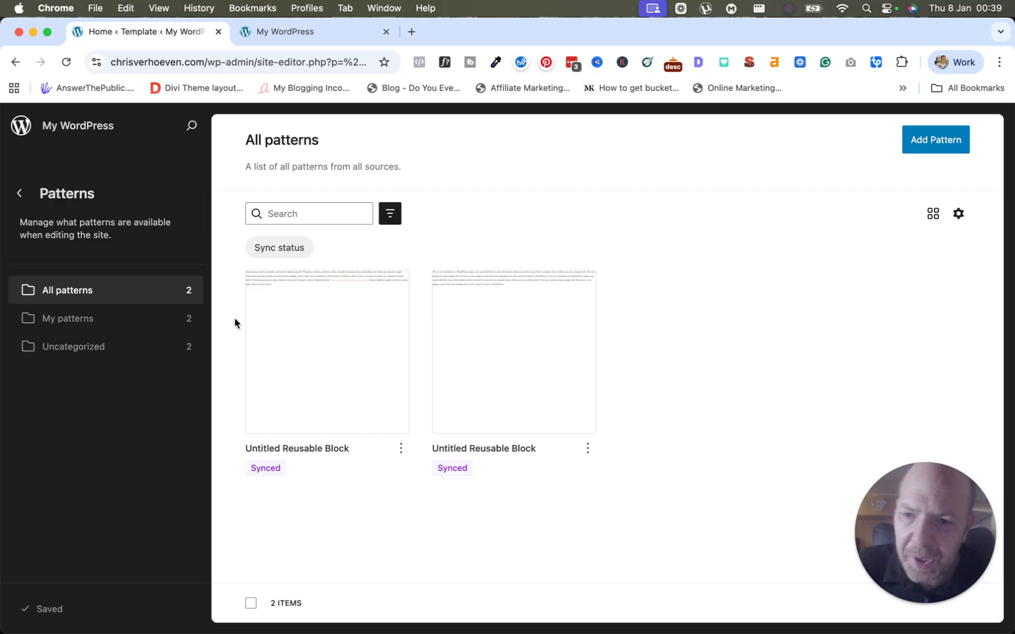
Open the first untitled reusable block pattern, select its paragraph text, and return to the list of all patterns
left_click(304, 289)
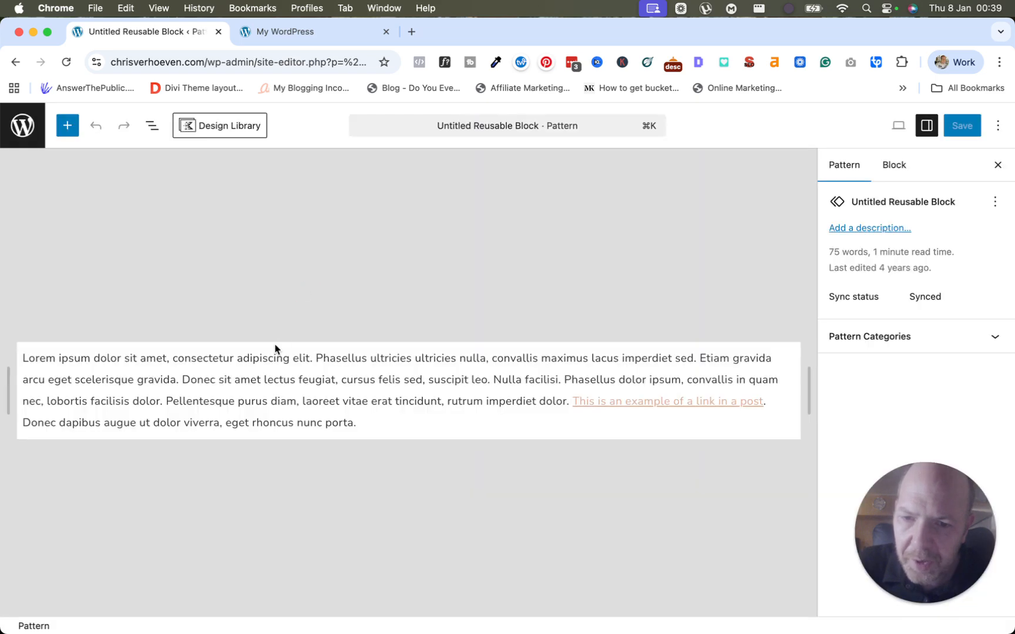
left_click(252, 382)
key("super+a")
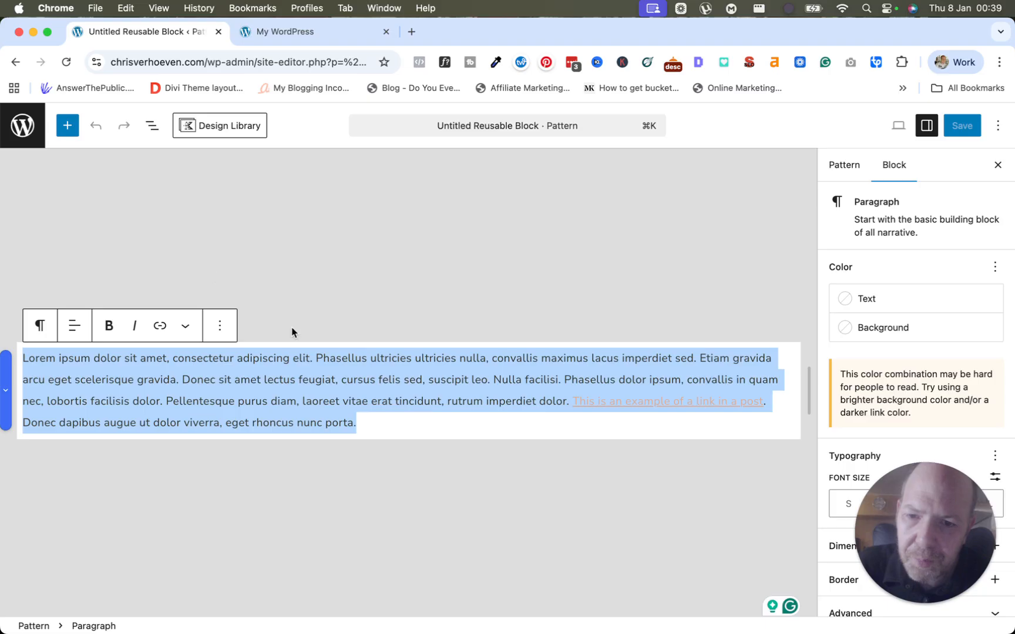
left_click(22, 126)
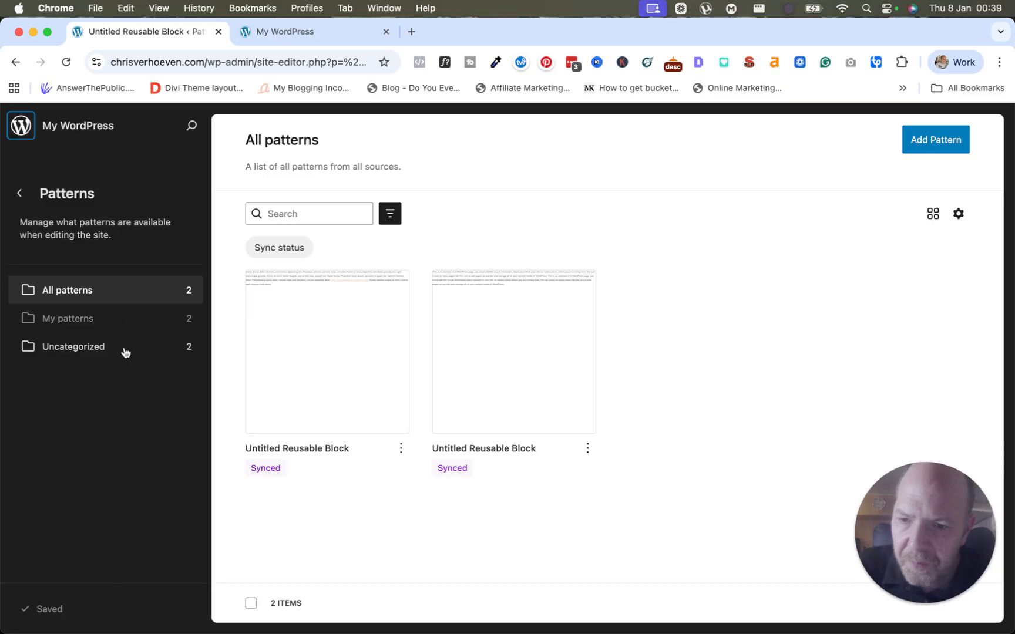
Look over the site's Styles preview of colors, typography, images and buttons, and return to the dashboard
left_click(19, 193)
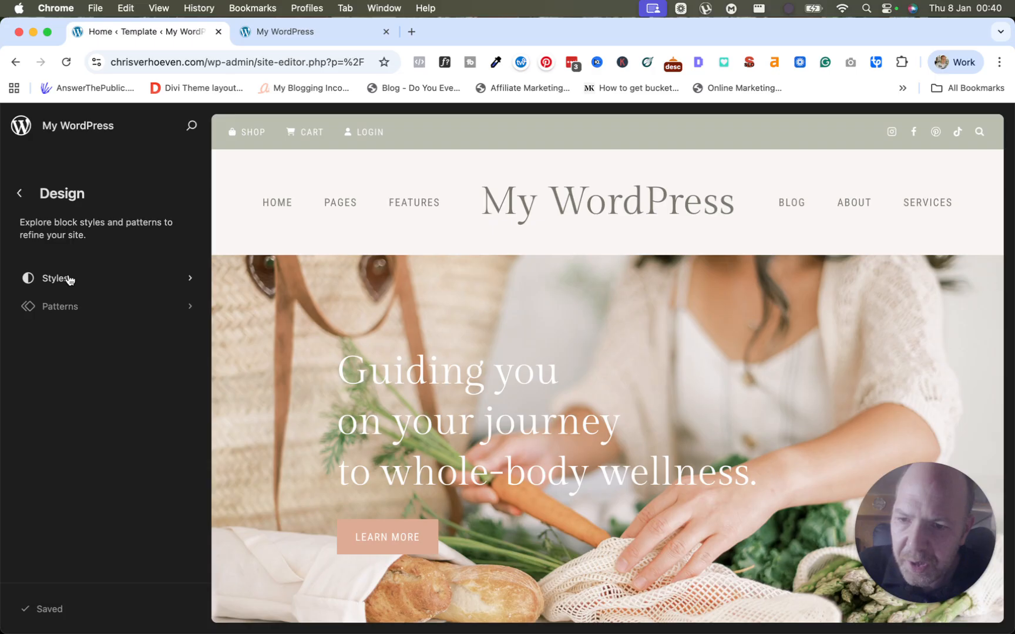
left_click(71, 279)
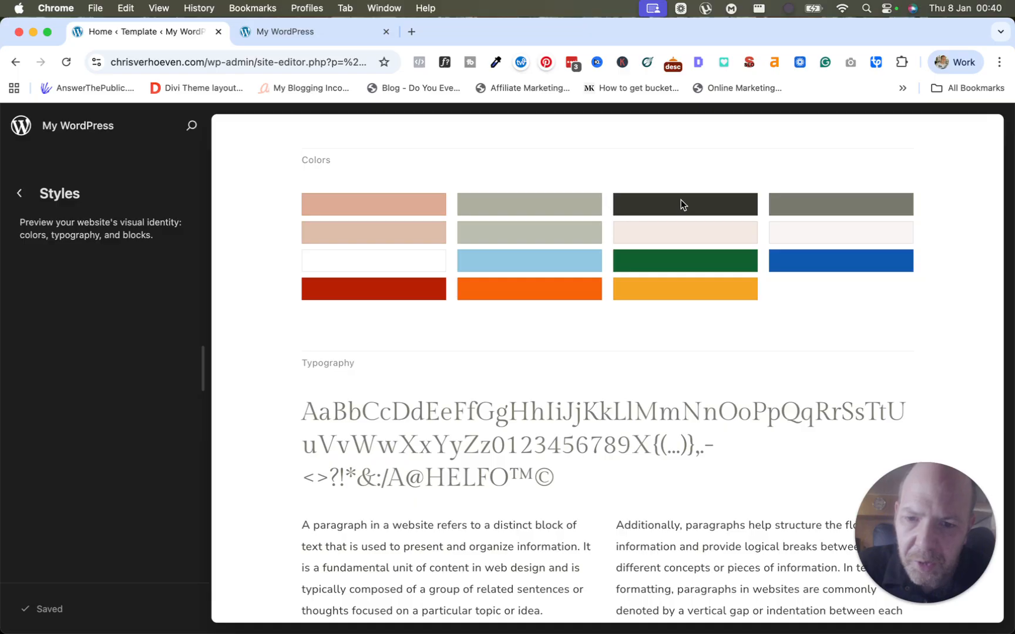
scroll(585, 279, "down", 15)
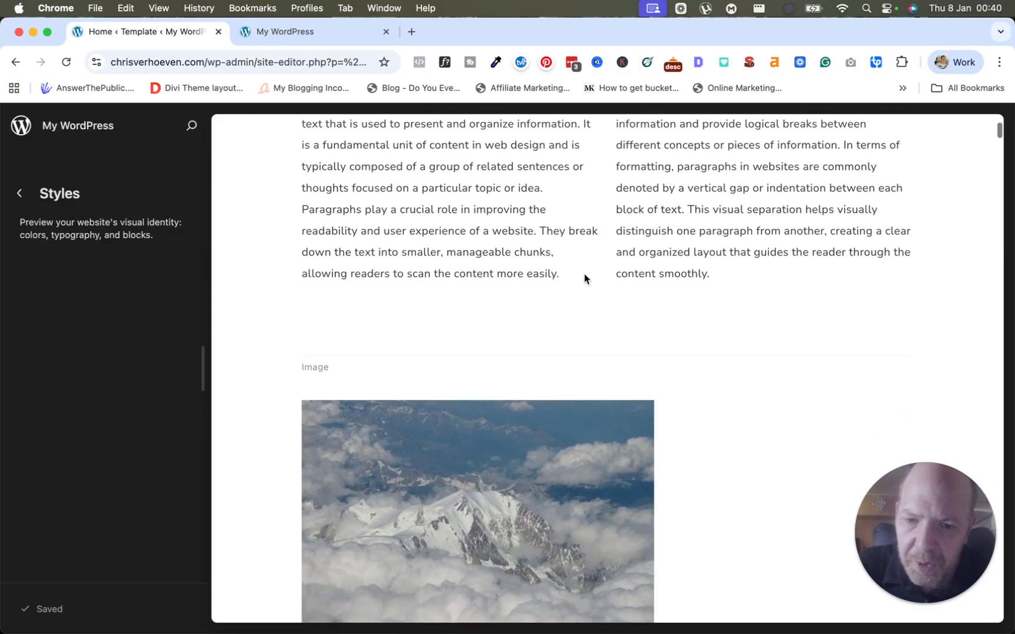
scroll(584, 278, "down", 7)
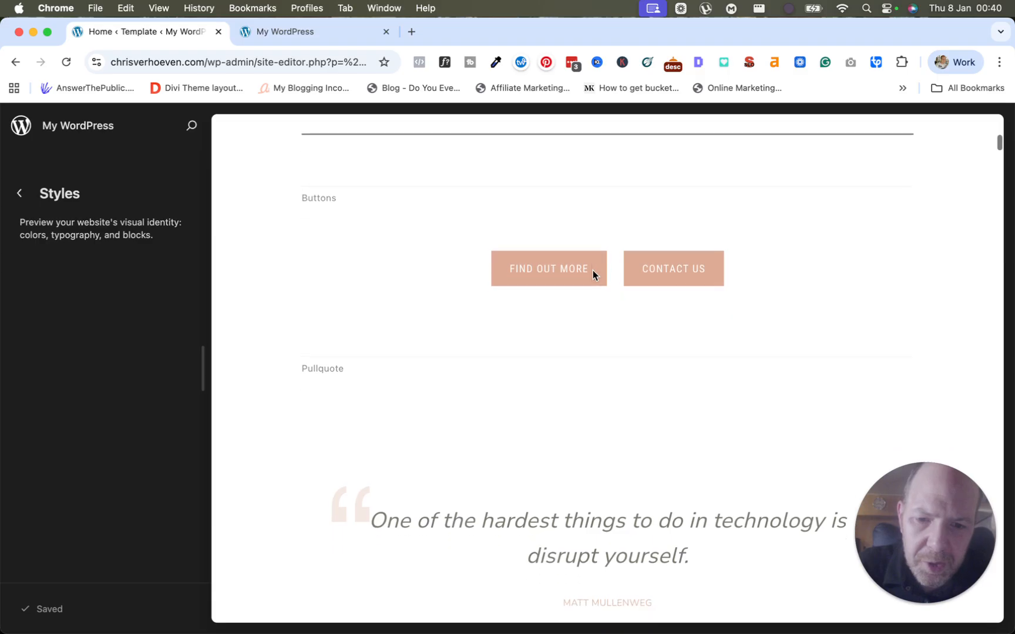
left_click(22, 196)
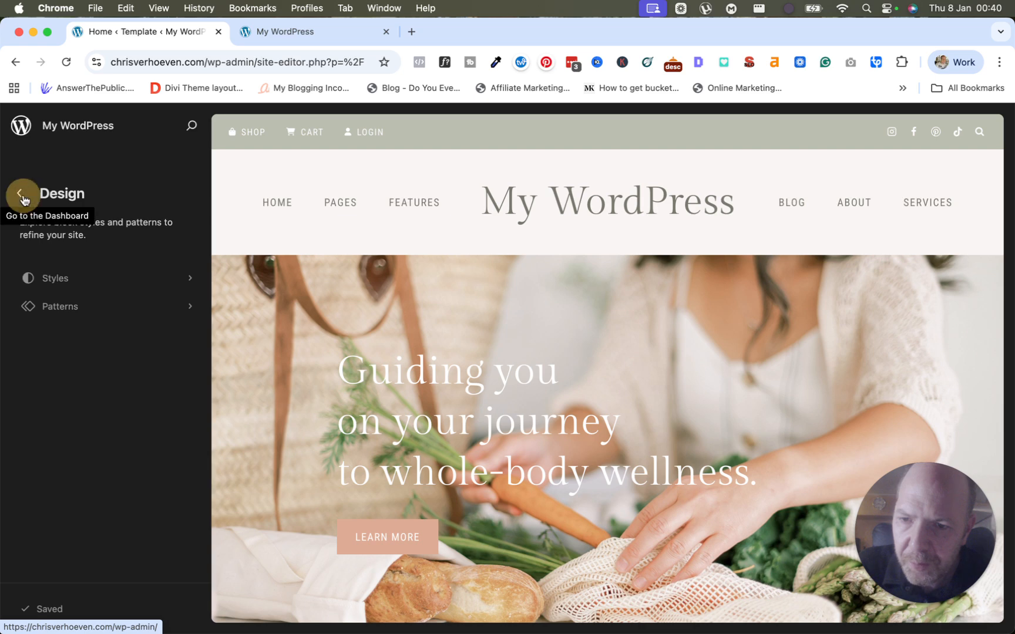
left_click(23, 197)
Open the Customize page for the Clover theme, view its Header options, and close the customizer
mouse_move(55, 366)
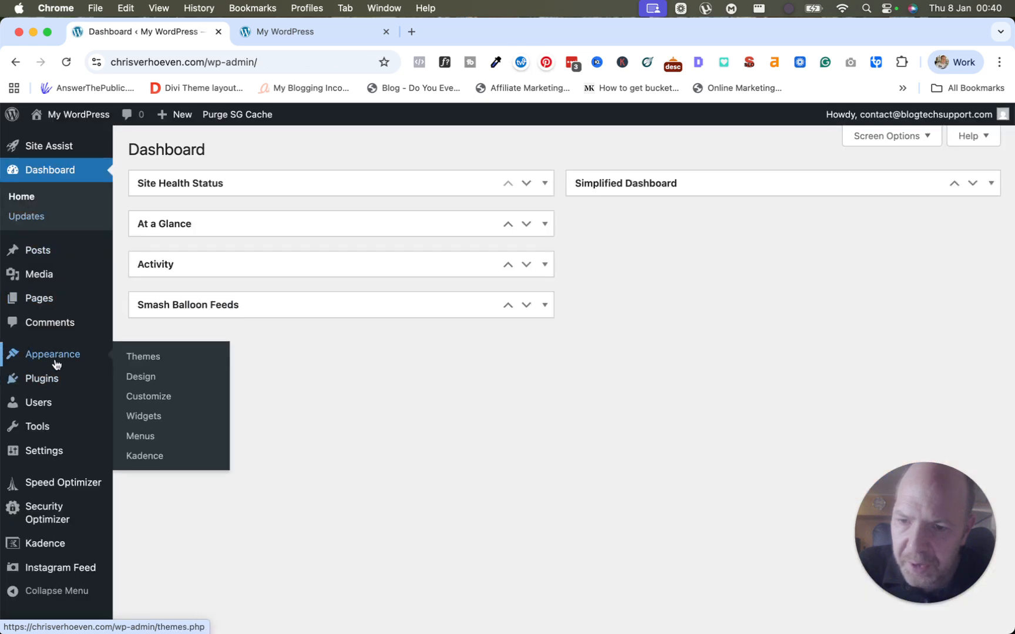
left_click(151, 399)
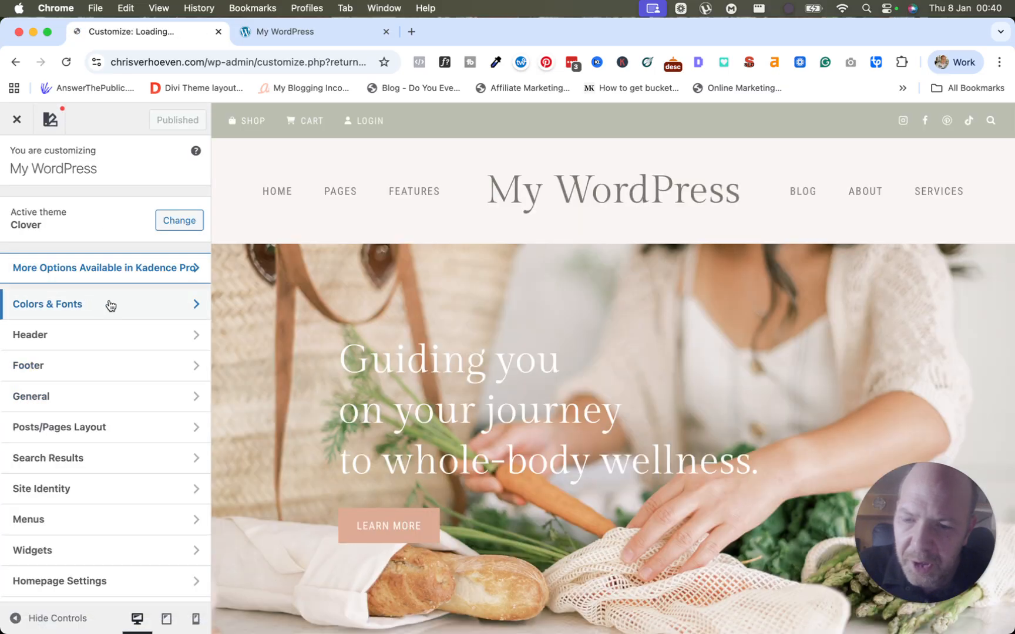
scroll(86, 332, "up", 5)
scroll(86, 327, "down", 5)
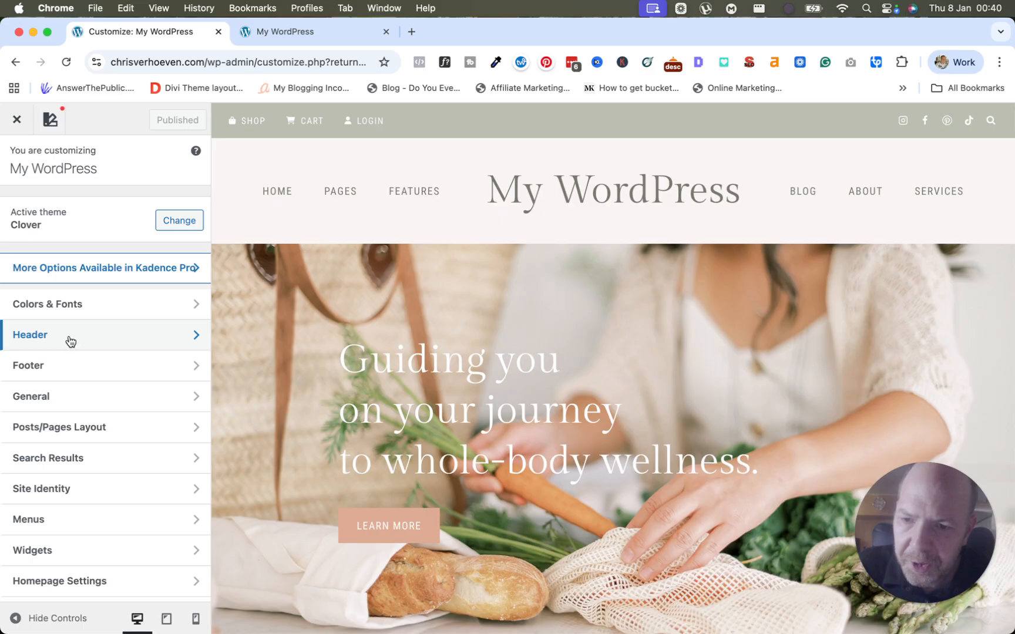
left_click(71, 338)
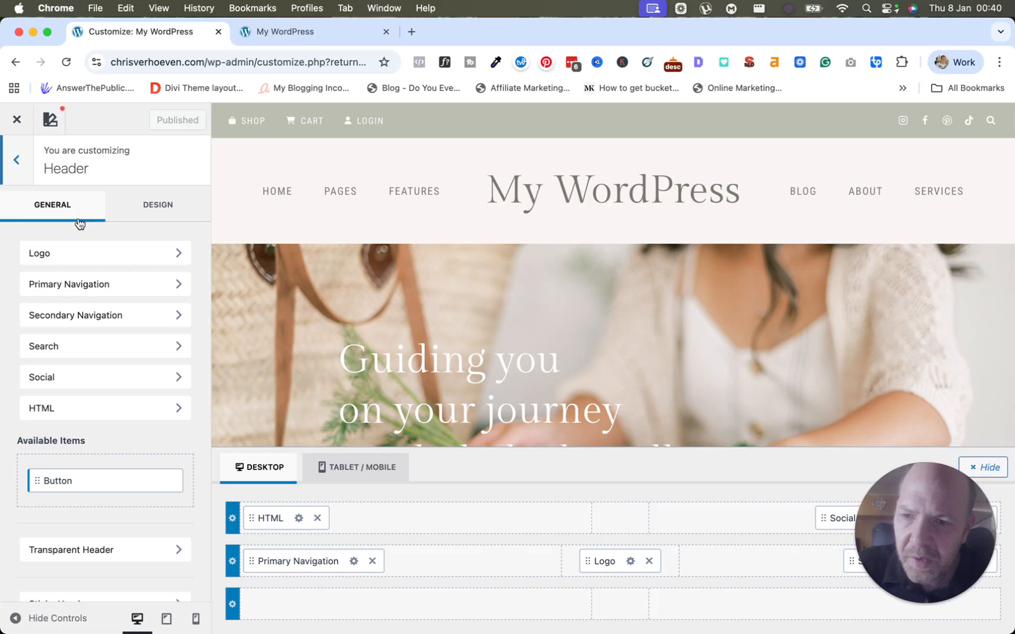
left_click(12, 156)
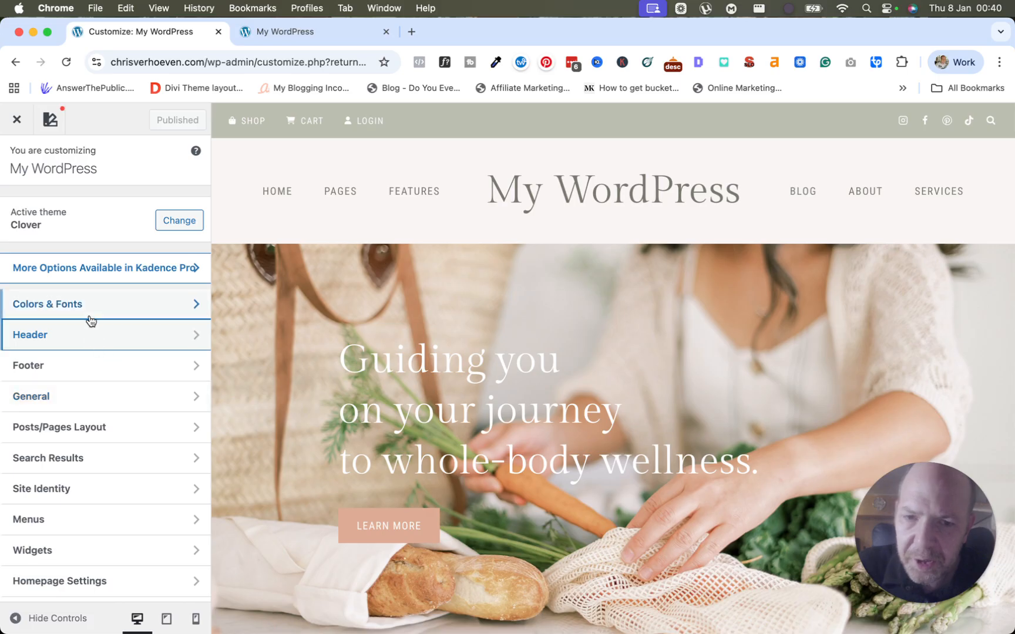
left_click(21, 127)
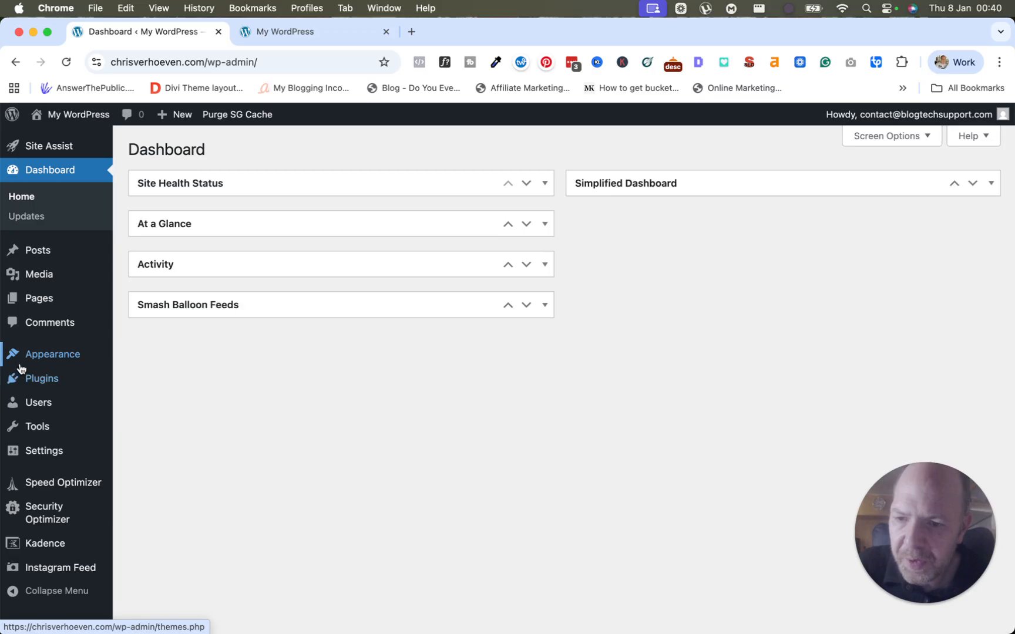
Open the Appearance Widgets page and go through the block widgets welcome guide to the end
mouse_move(53, 355)
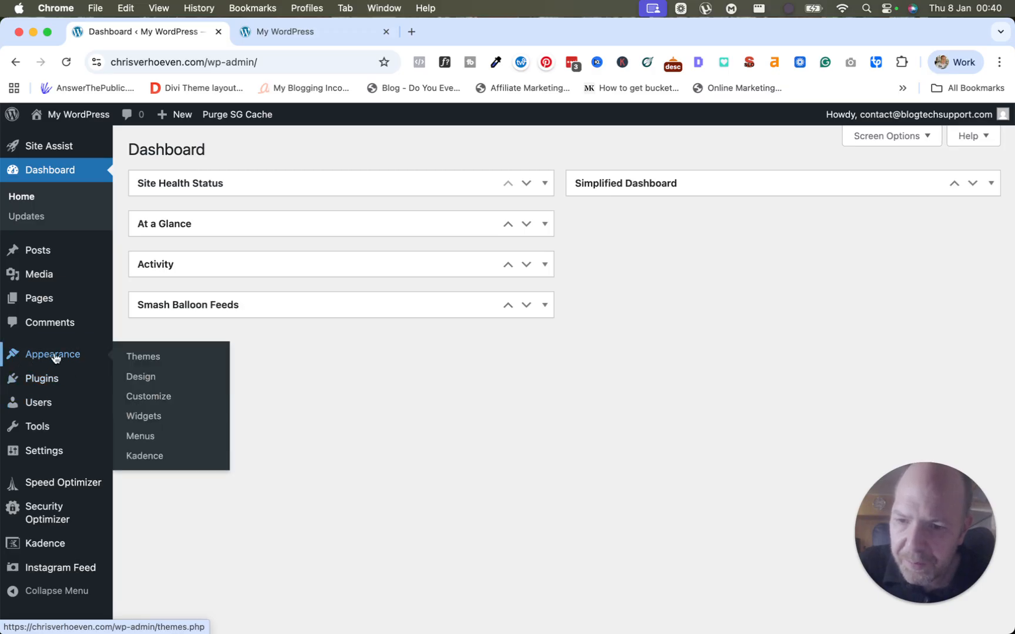
left_click(148, 417)
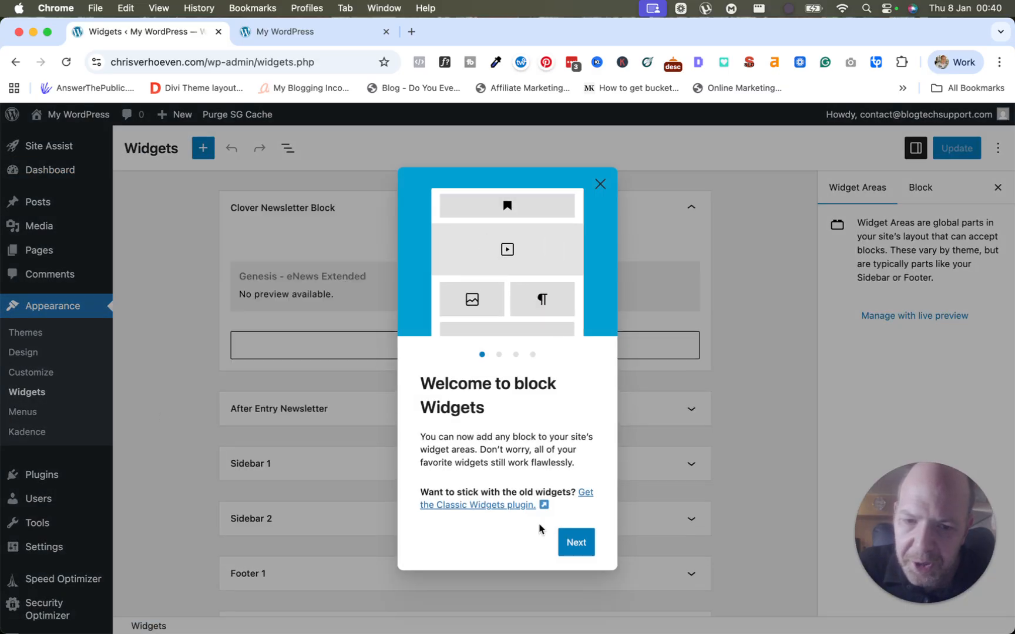
left_click(572, 540)
left_click(575, 527)
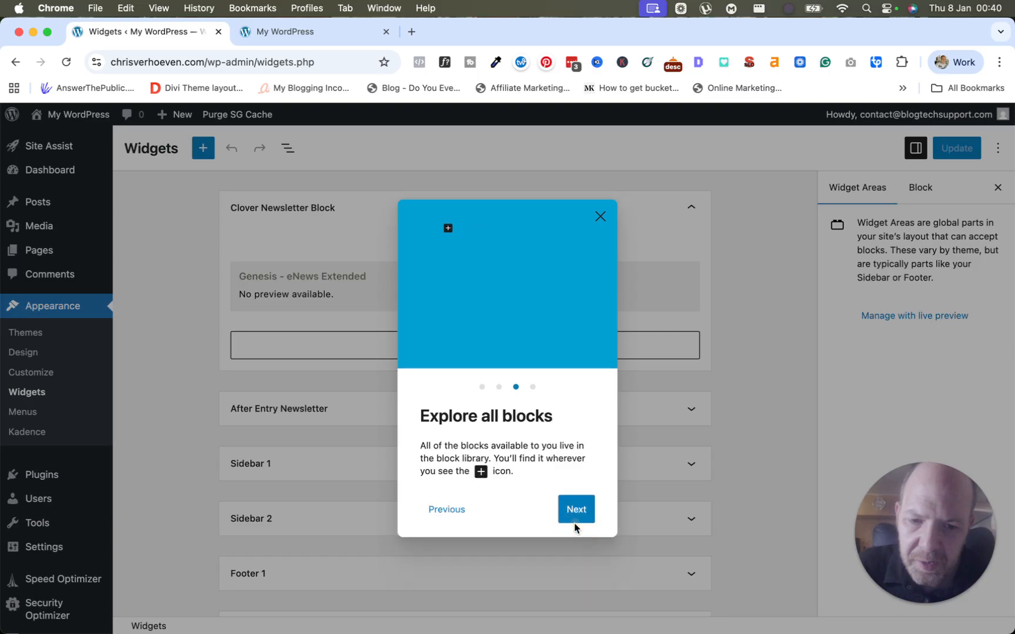
left_click(576, 509)
left_click(568, 509)
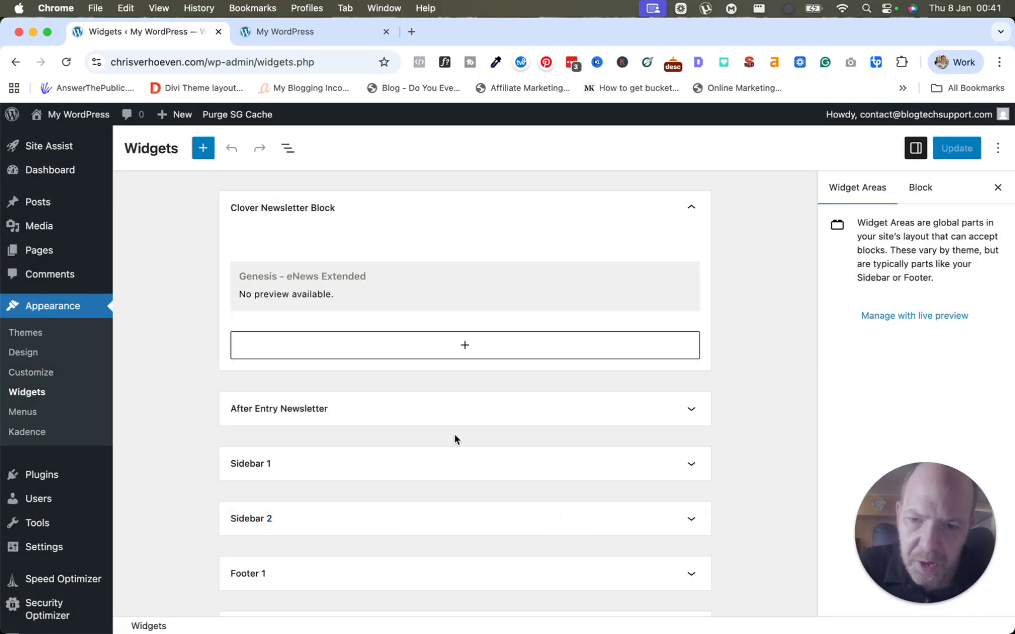
Look through the live homepage's sections and open the post "How to Build Self Care Into Your Daily Routine"
left_click(306, 32)
scroll(599, 365, "down", 15)
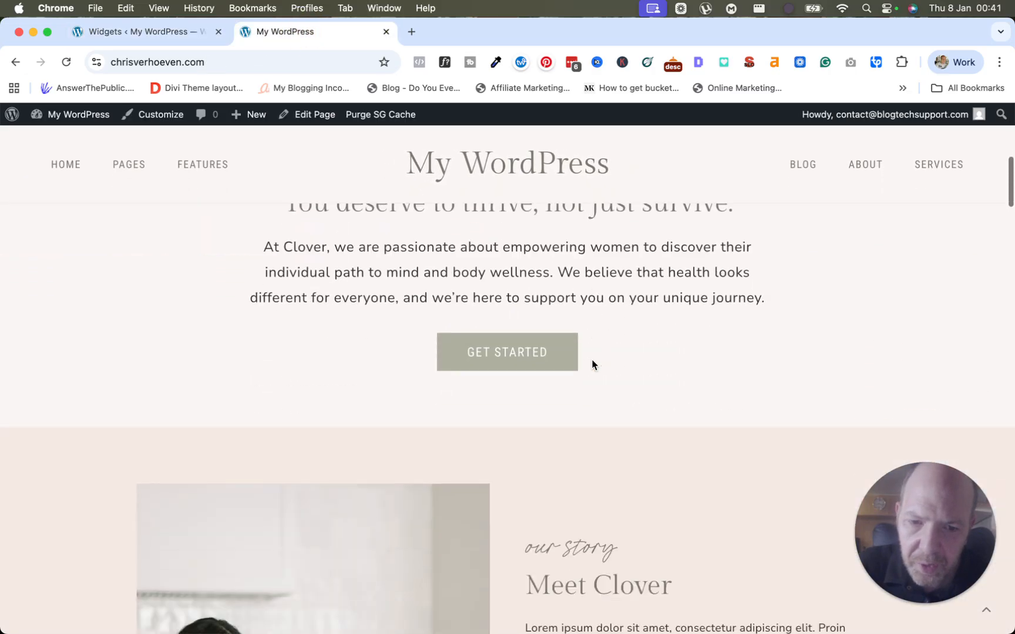
scroll(546, 358, "up", 15)
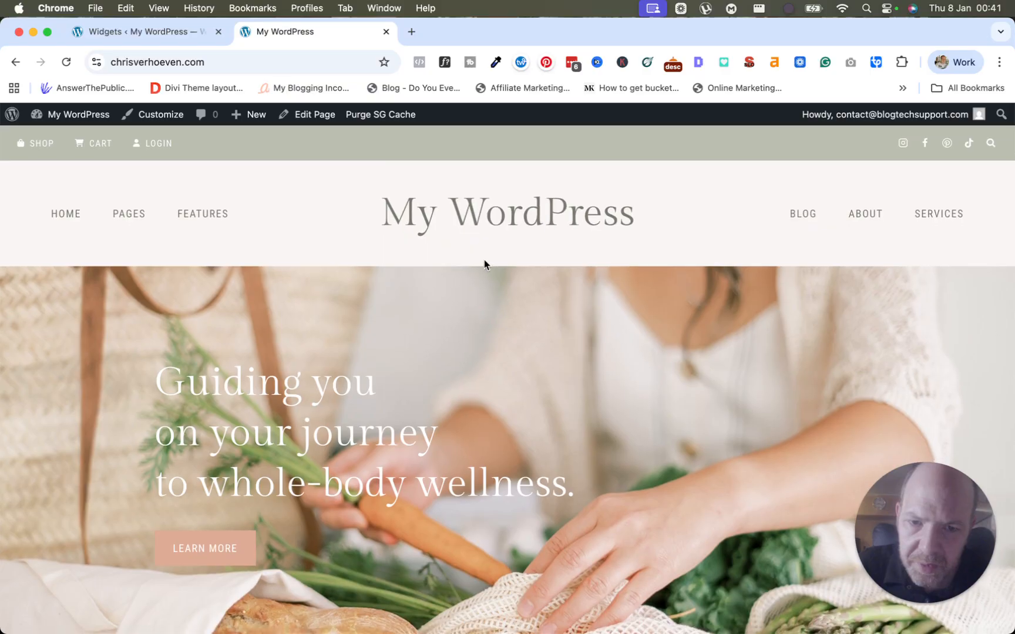
left_click(489, 226)
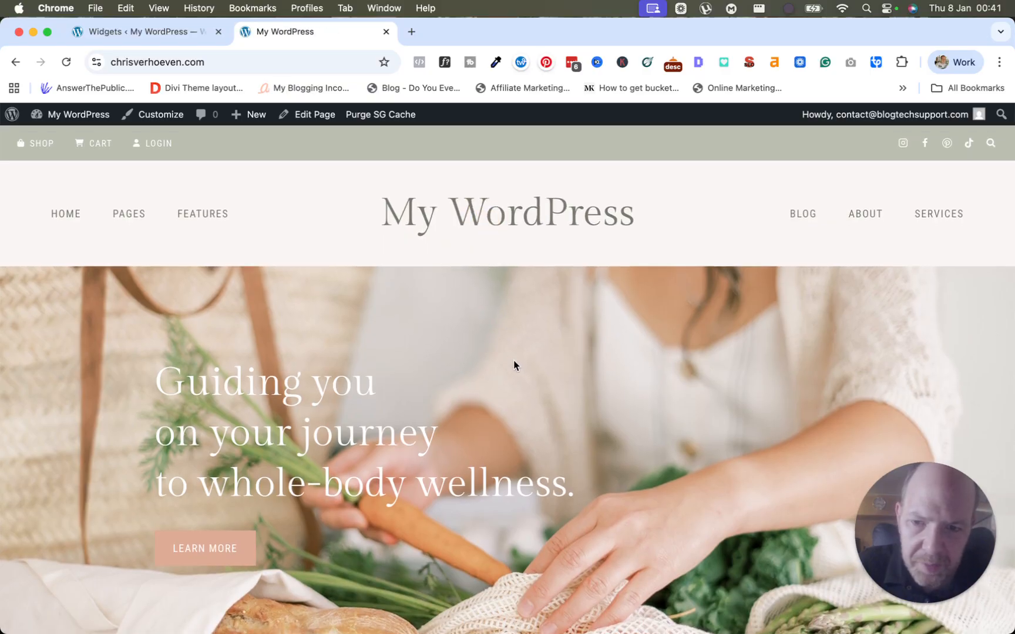
left_click(458, 211)
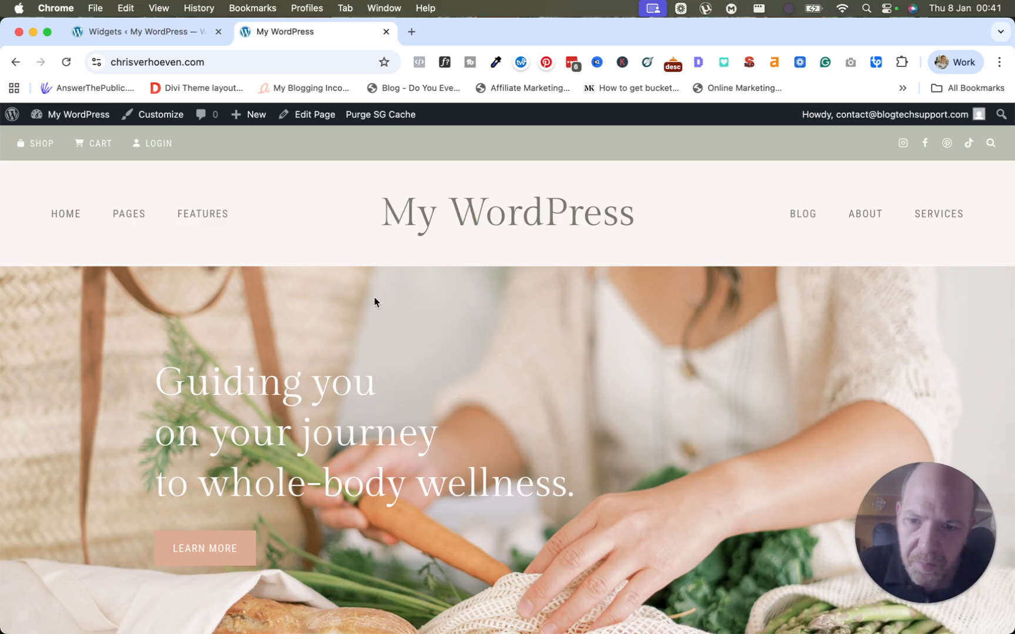
scroll(267, 326, "down", 15)
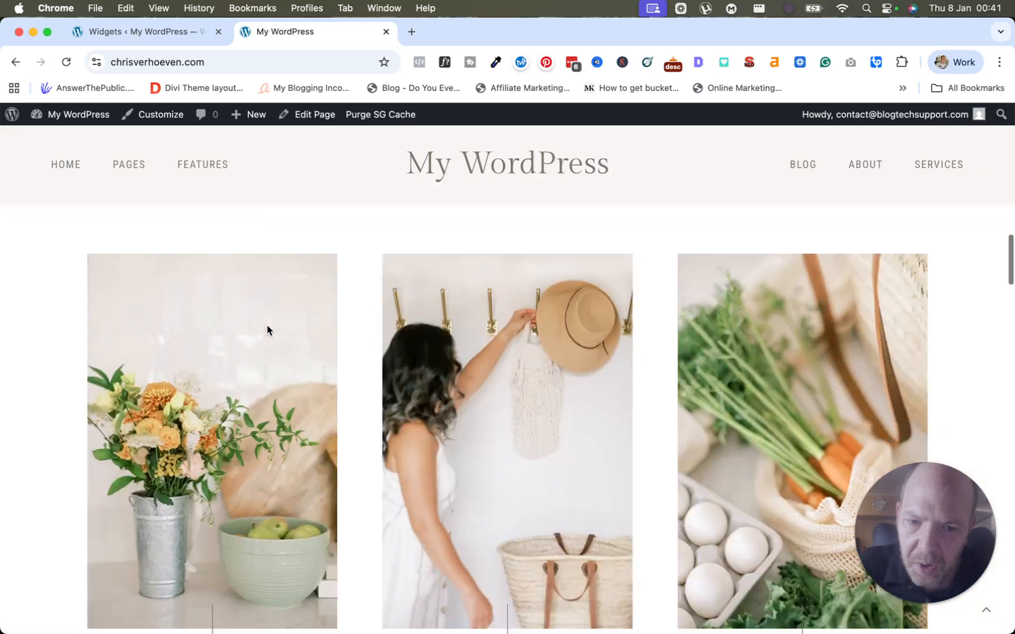
scroll(269, 331, "down", 10)
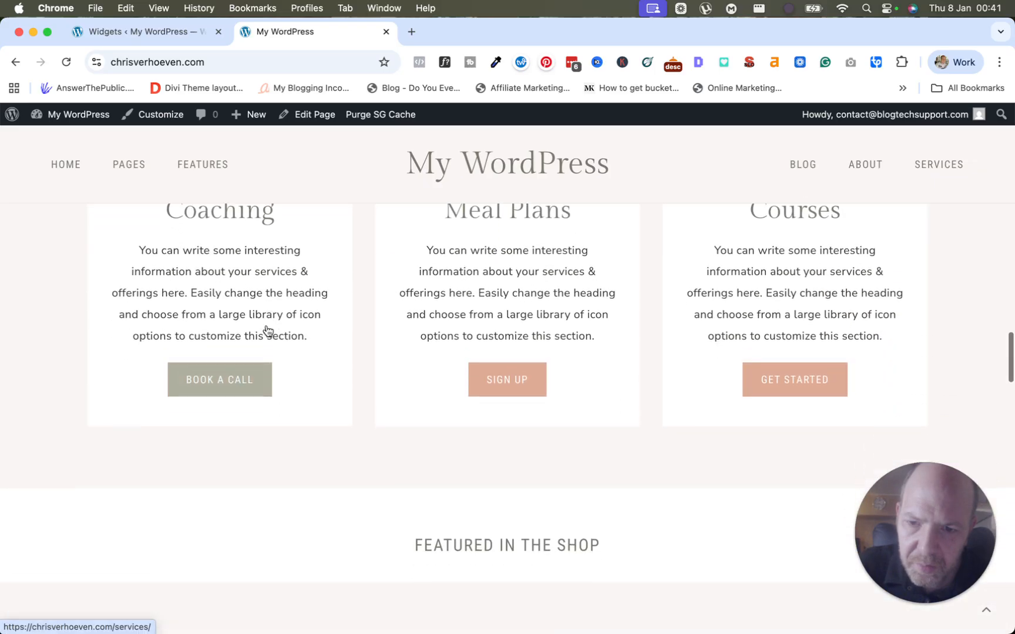
scroll(268, 329, "down", 10)
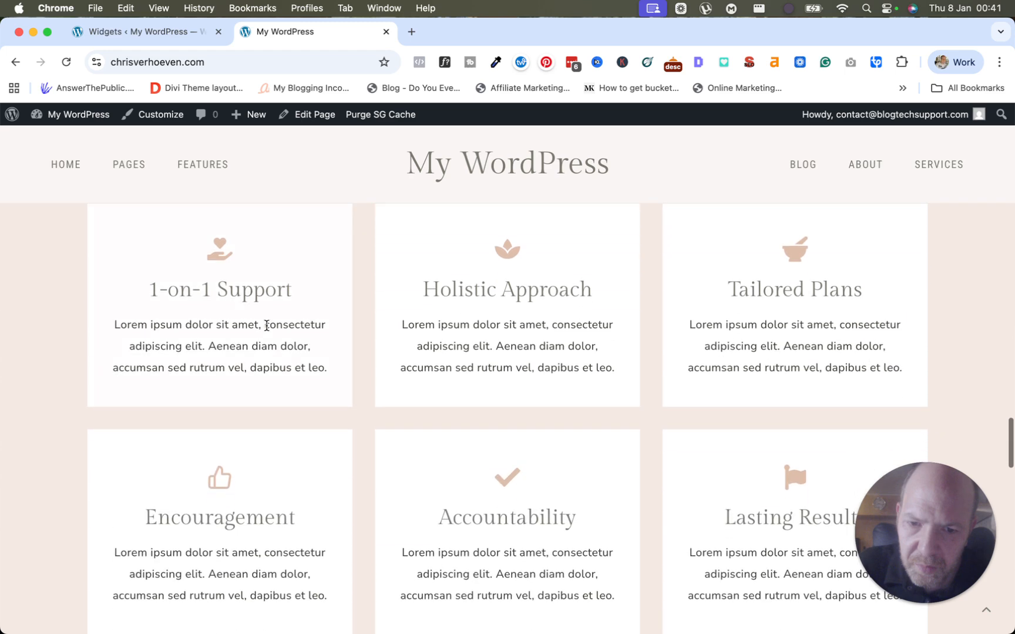
scroll(266, 326, "down", 10)
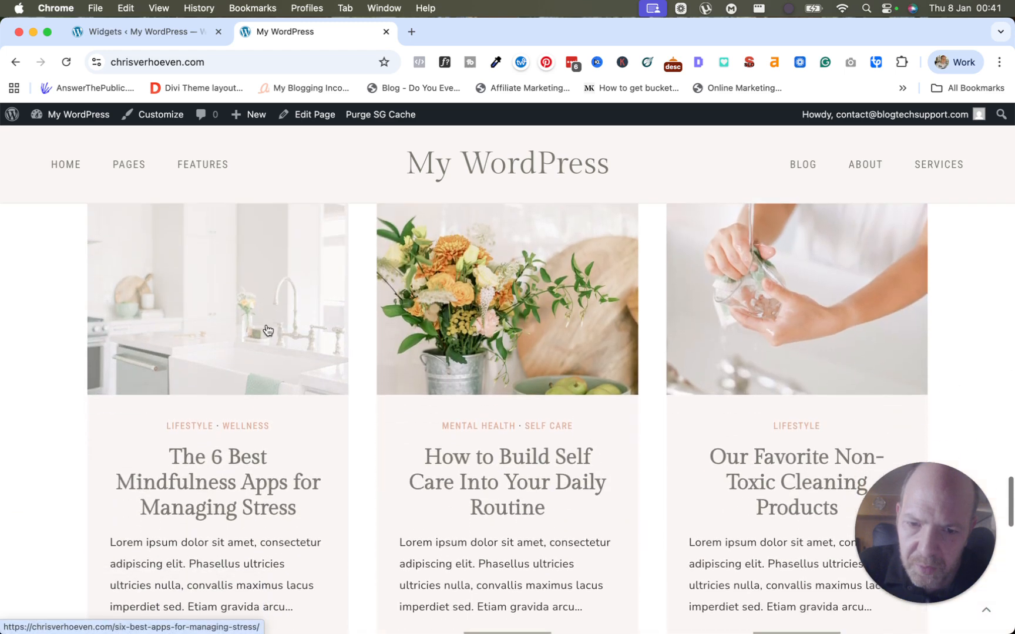
left_click(495, 455)
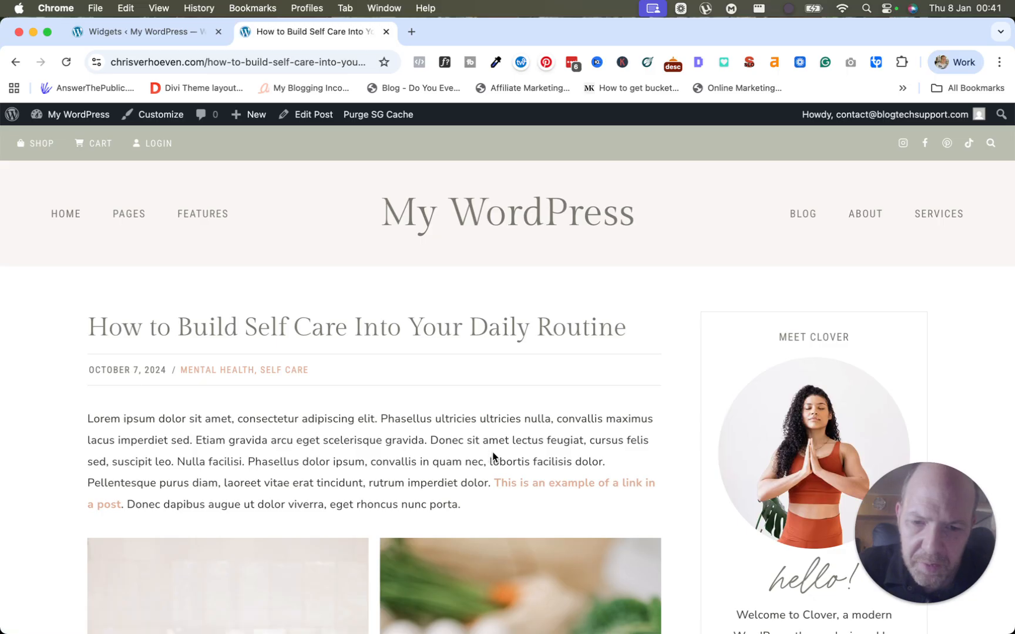
Return to the Widgets page, expand the Sidebar 1 area, and examine the About Me widget's image, text and button fields
left_click(132, 32)
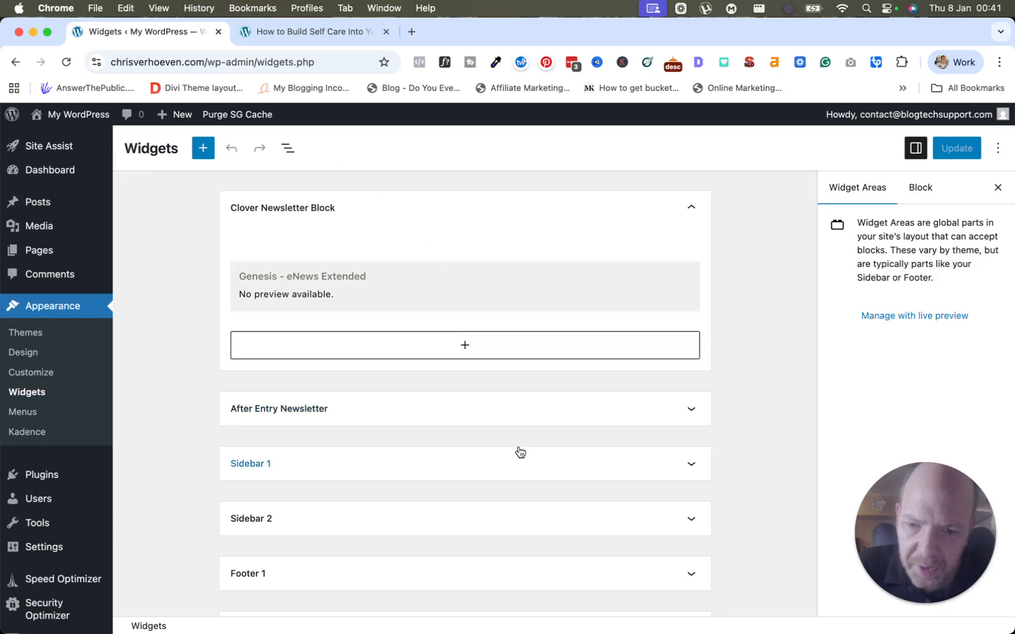
left_click(689, 465)
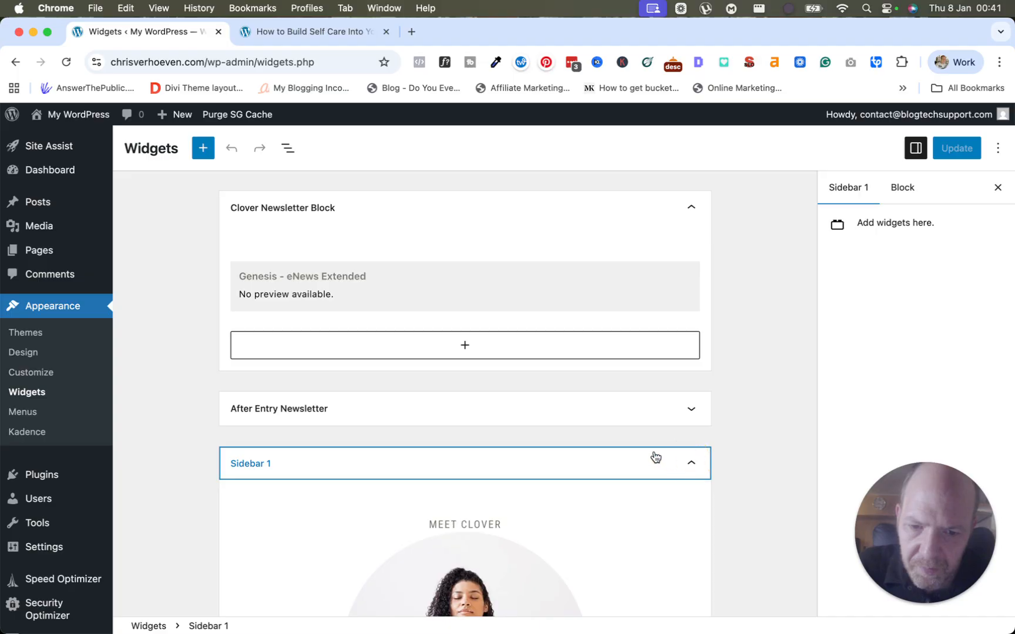
scroll(654, 455, "down", 5)
left_click(405, 340)
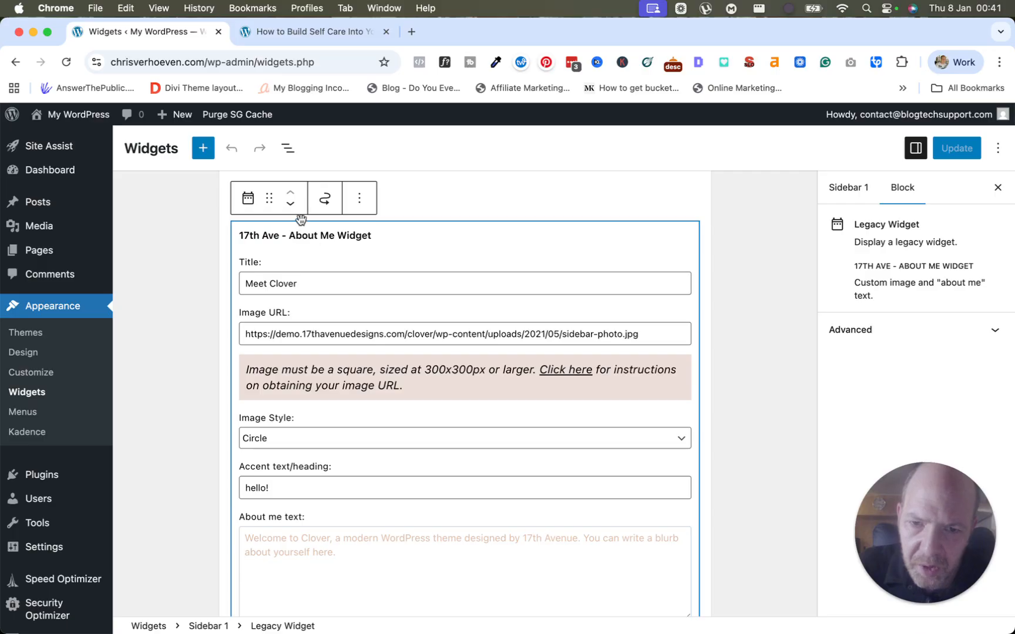
scroll(581, 294, "down", 6)
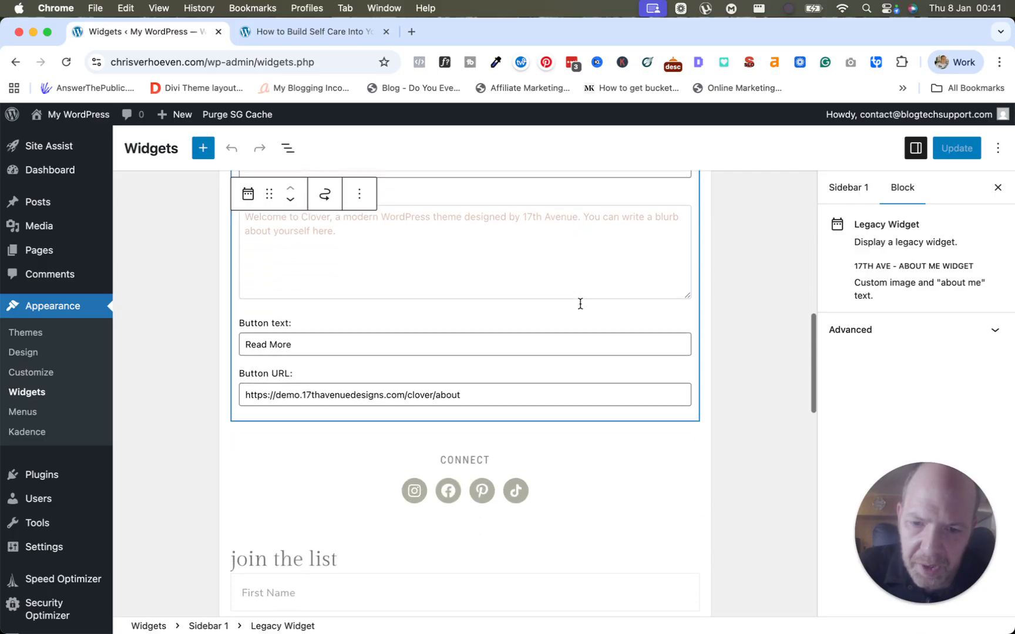
scroll(536, 253, "up", 4)
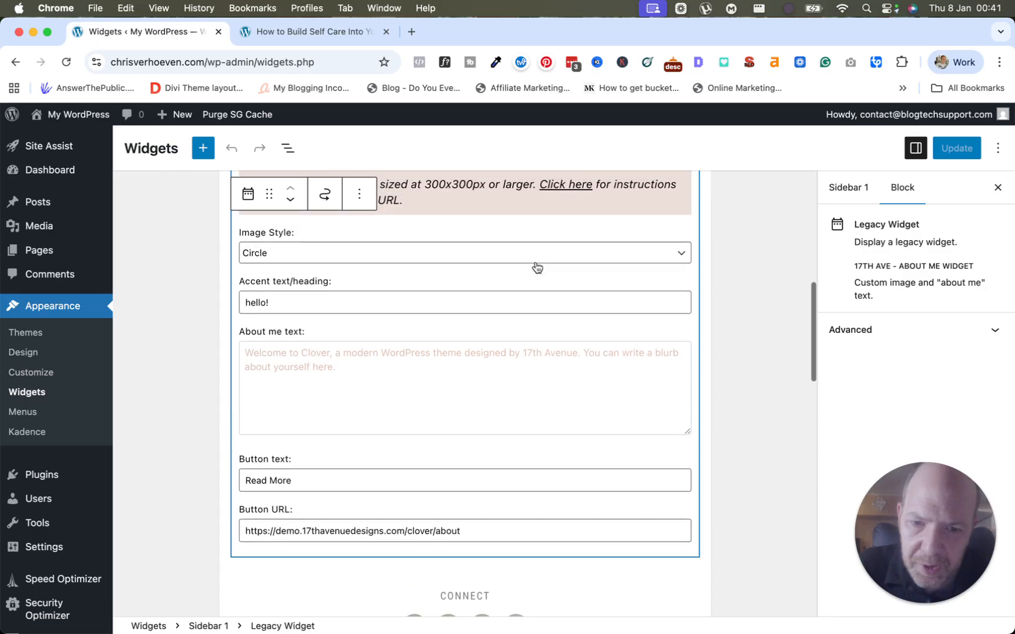
scroll(511, 234, "down", 6)
Examine the live self-care post's sidebar, covering the Meet Clover, Connect and join-the-list widgets
left_click(320, 31)
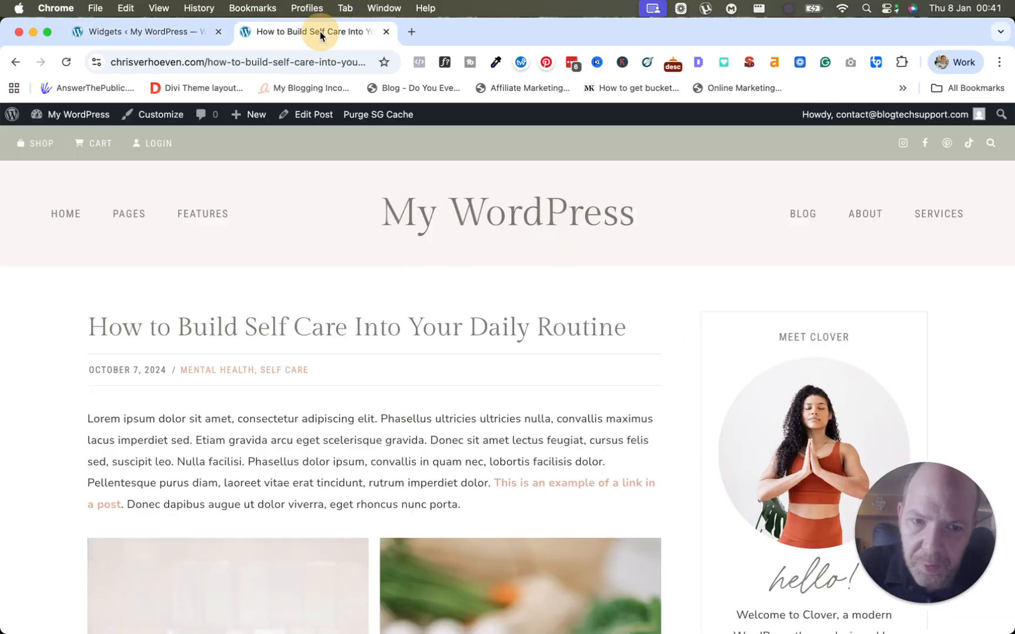
scroll(788, 305, "down", 3)
scroll(789, 304, "down", 2)
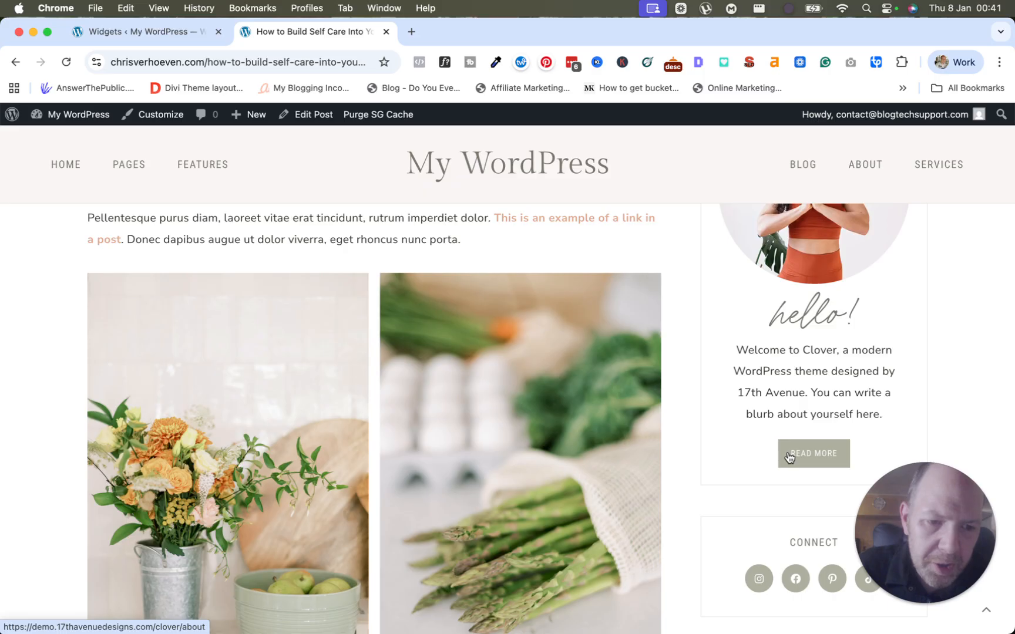
scroll(789, 458, "down", 4)
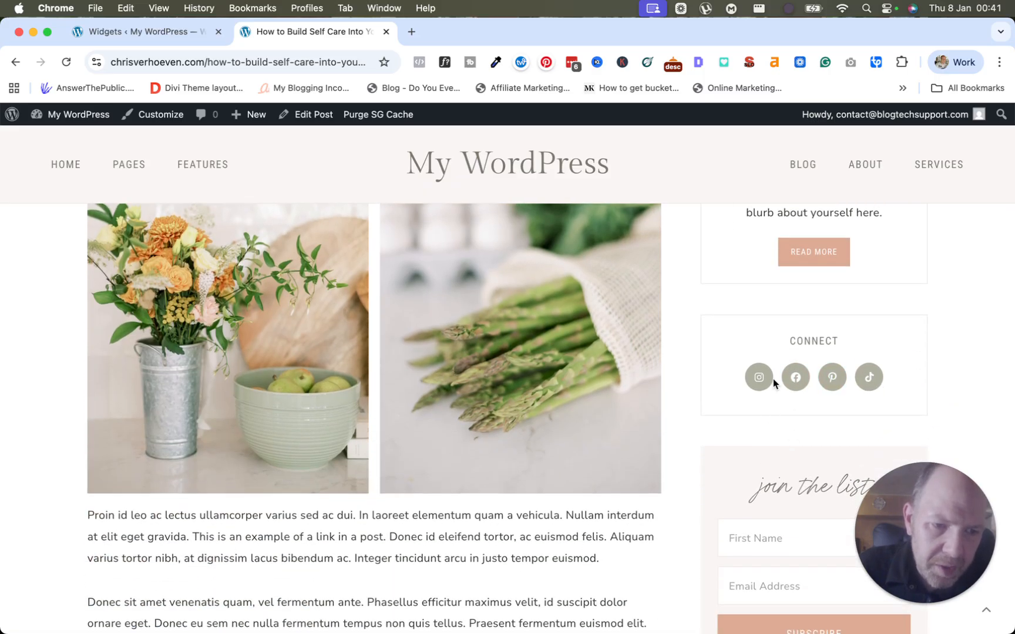
Return to the Widgets page and check the link fields of the Instagram and Facebook icons in the Connect widget
left_click(173, 35)
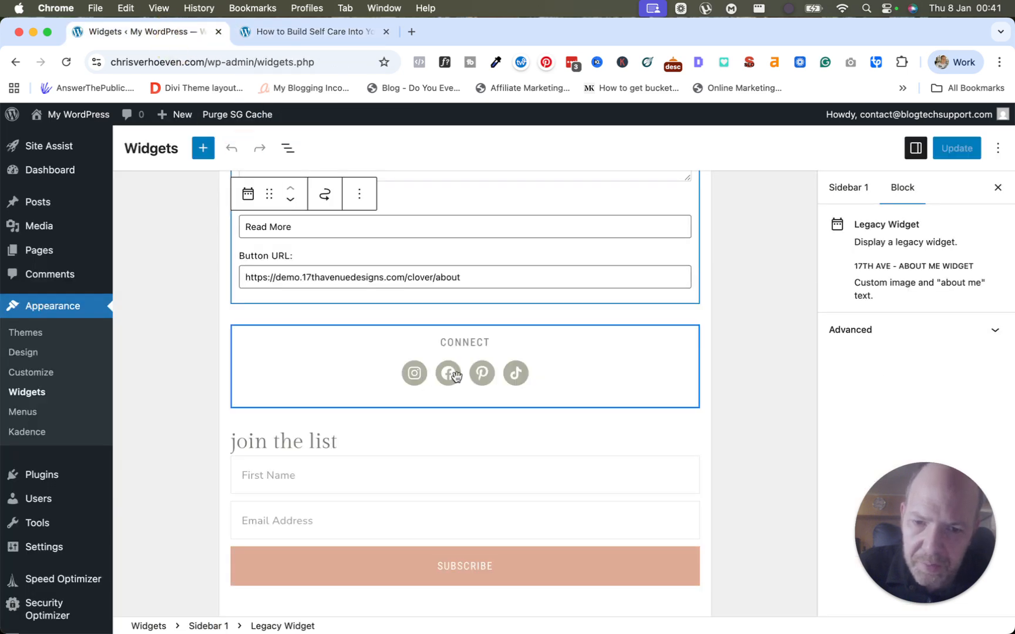
left_click(414, 374)
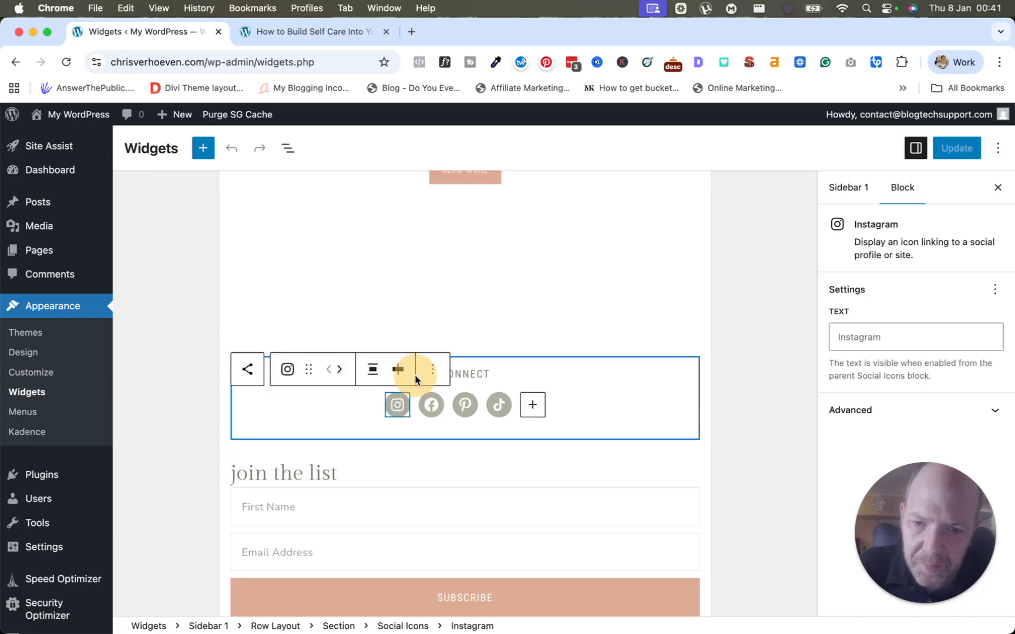
left_click(398, 406)
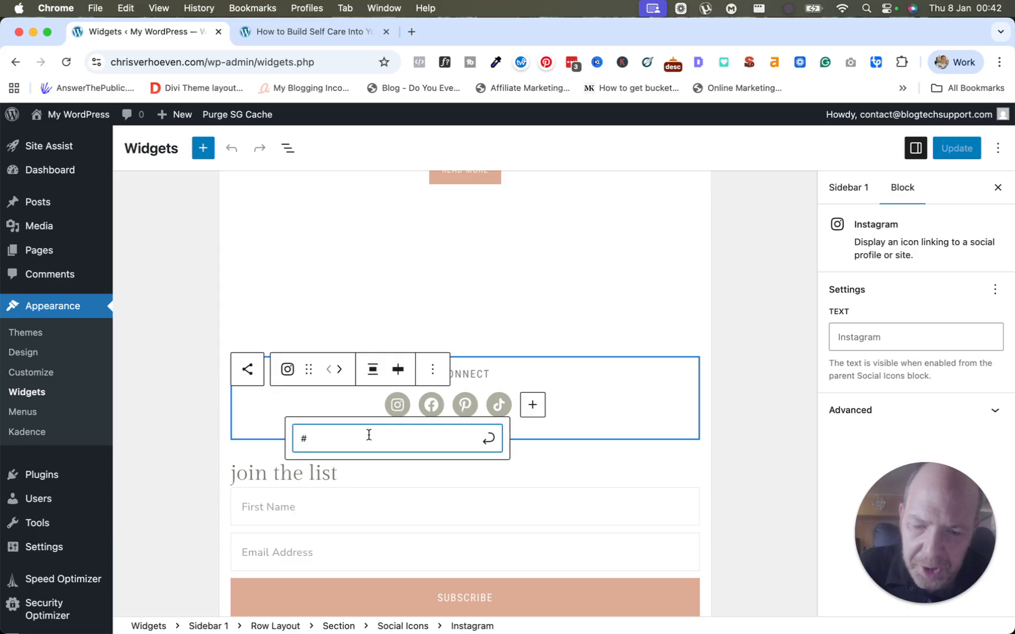
left_click(435, 403)
left_click(431, 404)
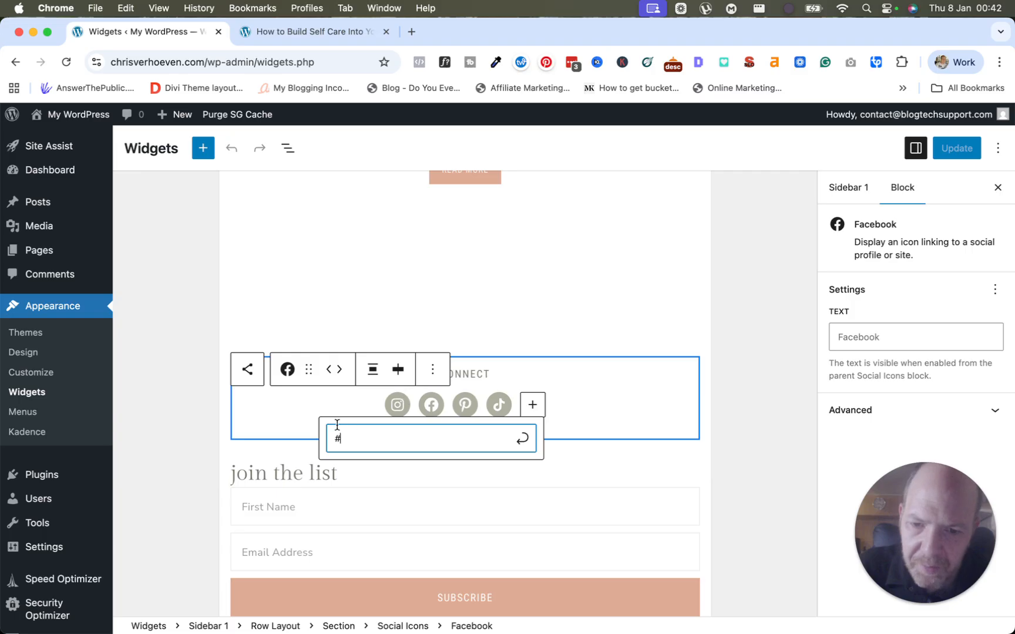
scroll(264, 420, "down", 2)
left_click(169, 414)
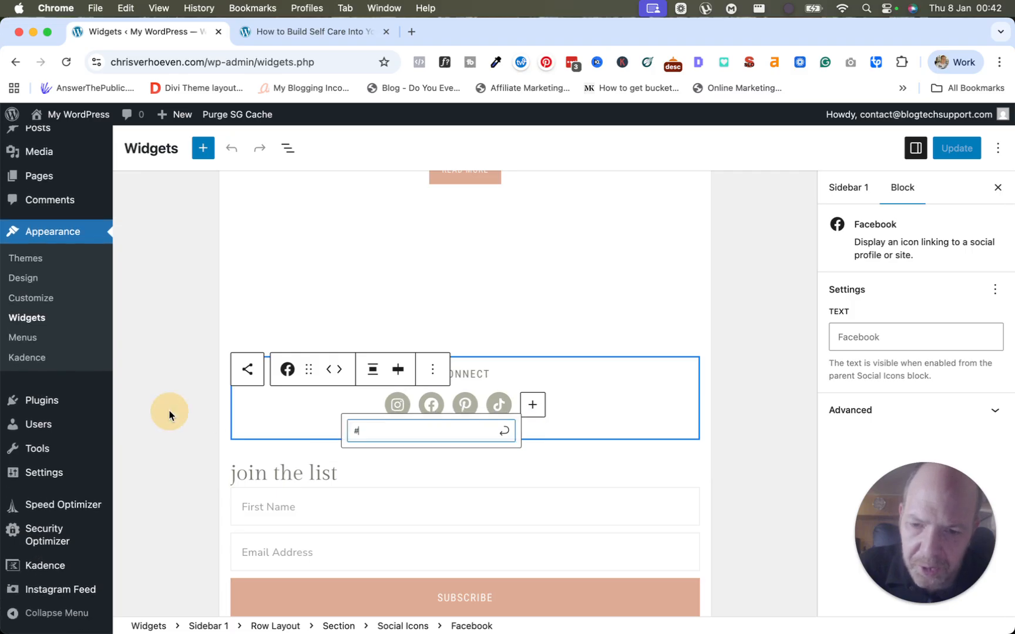
left_click(517, 340)
left_click(719, 365)
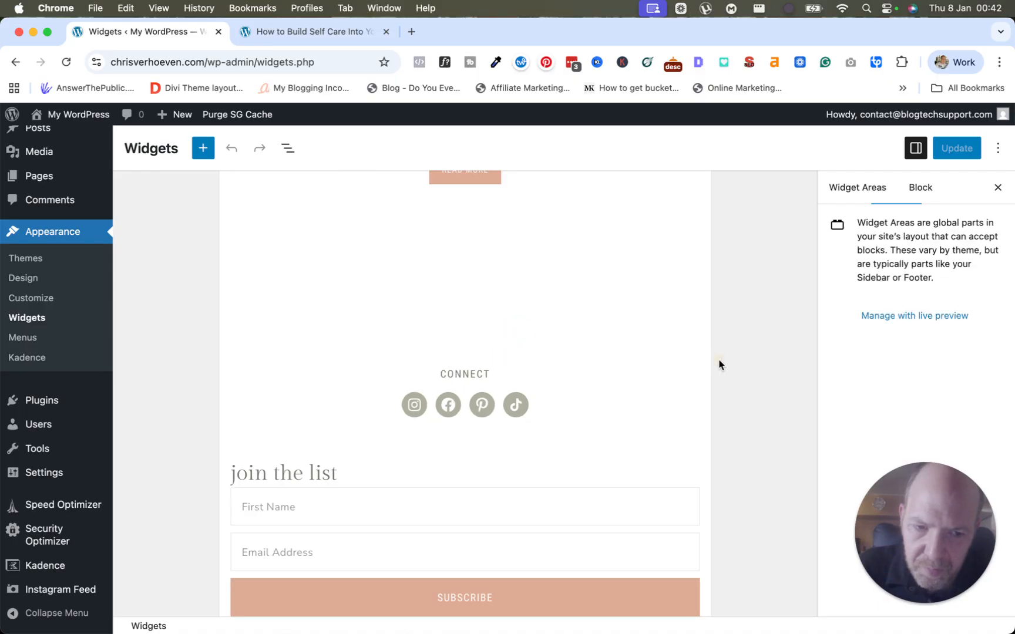
Compare the join-the-list form in the Sidebar 1 widget area with its appearance in the live post's sidebar
scroll(684, 364, "down", 5)
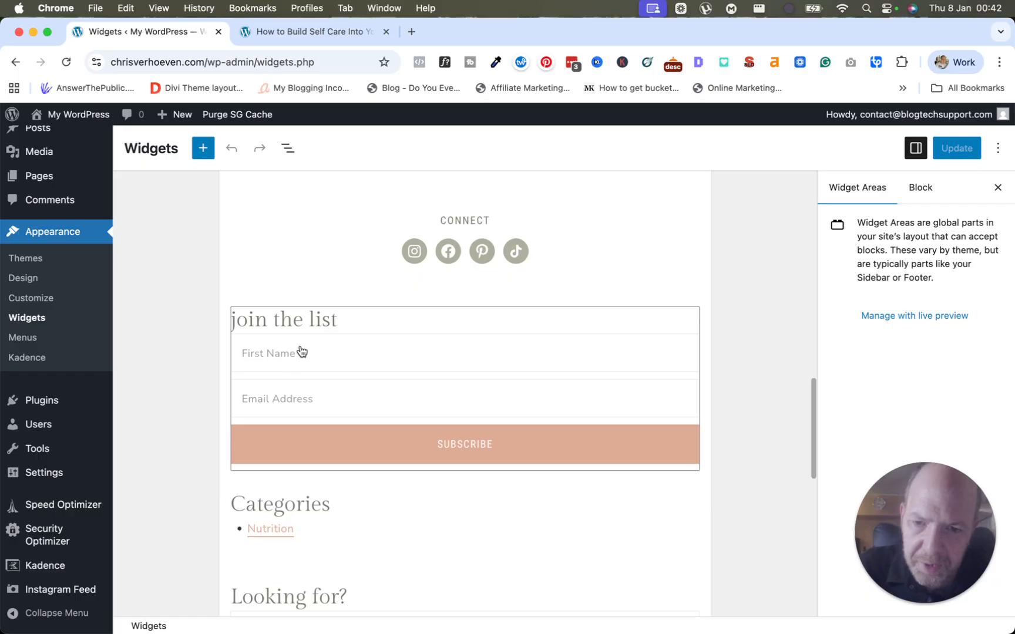
left_click(283, 32)
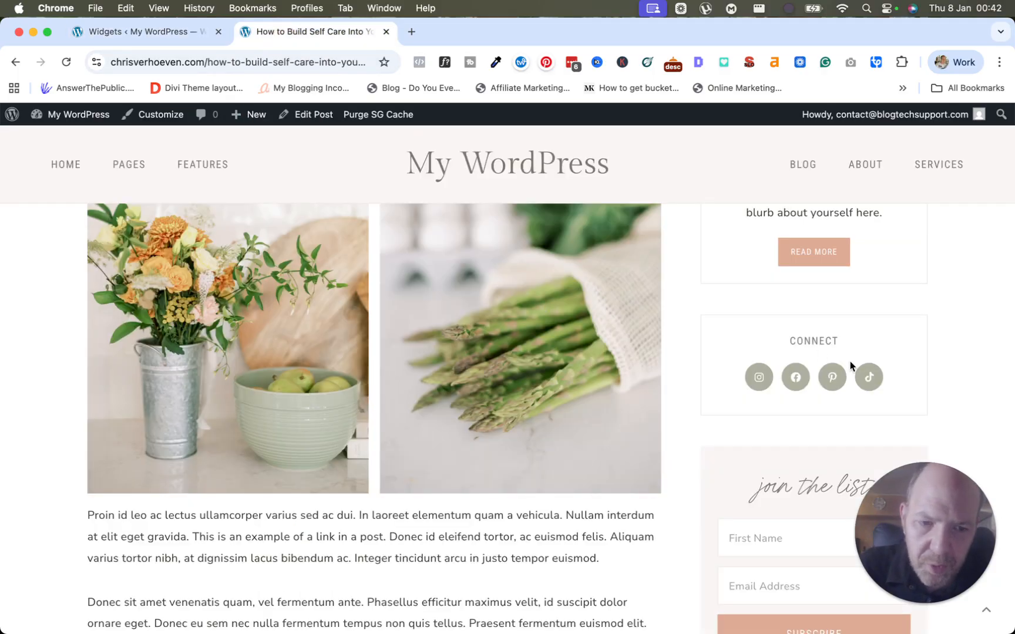
scroll(819, 374, "down", 5)
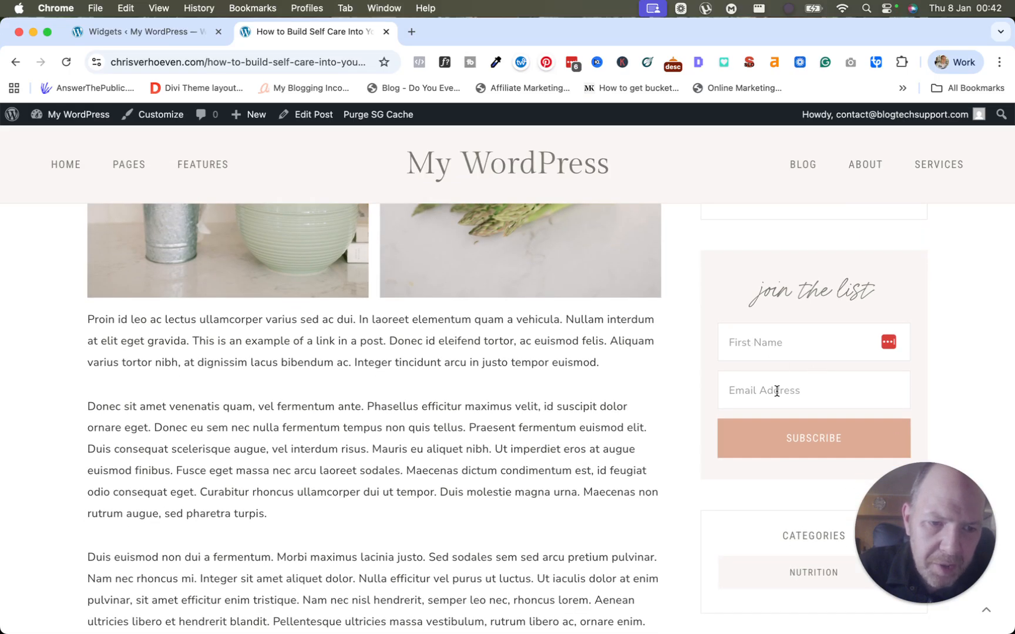
left_click(129, 34)
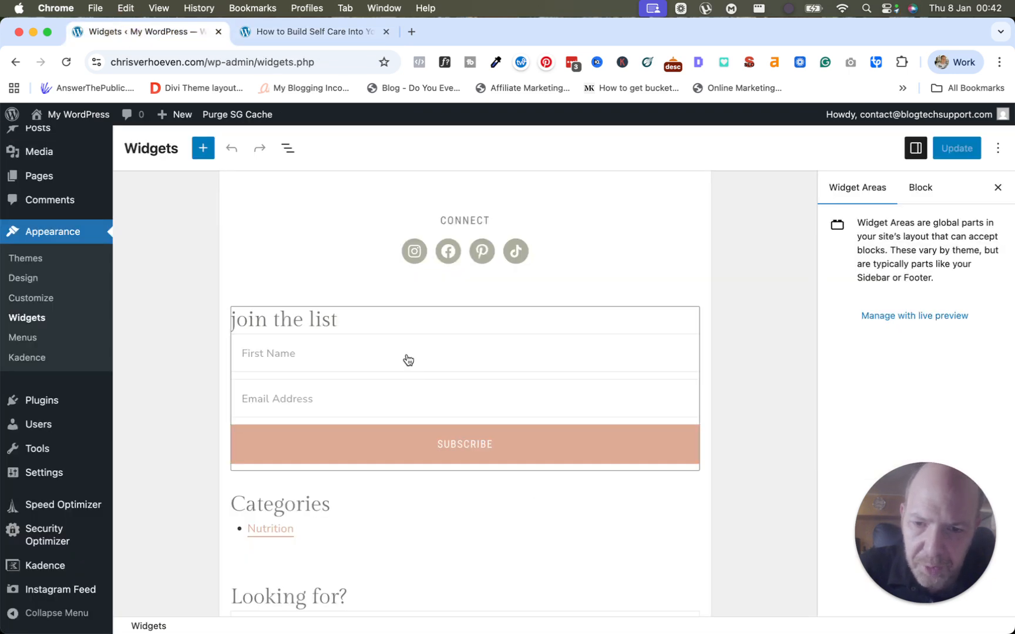
Open the join-the-list eNews Extended widget and examine its title, before and after texts, form action, field names and input text settings
left_click(381, 359)
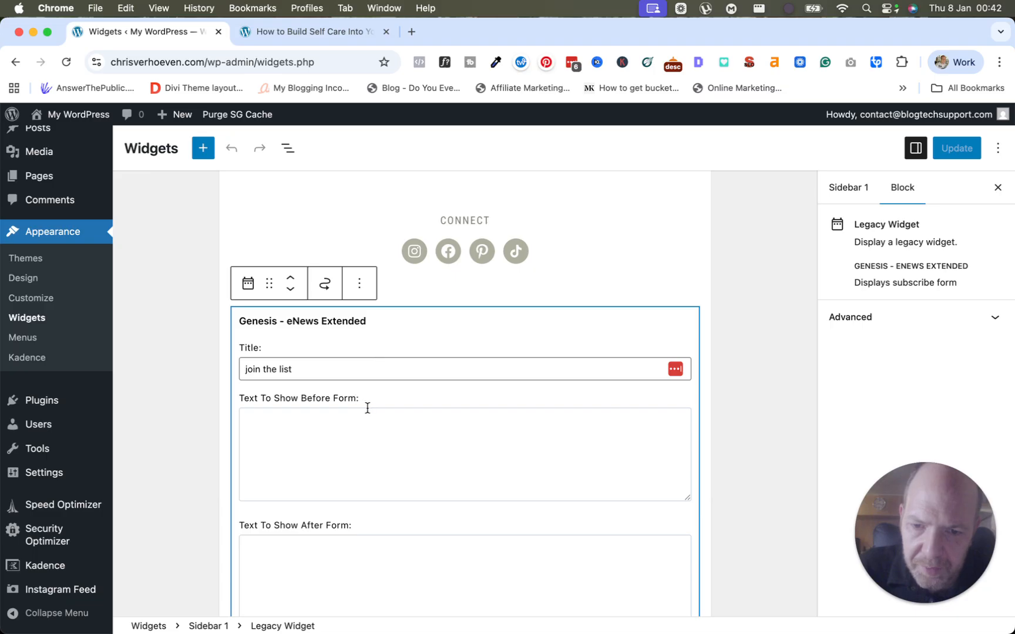
scroll(366, 408, "down", 5)
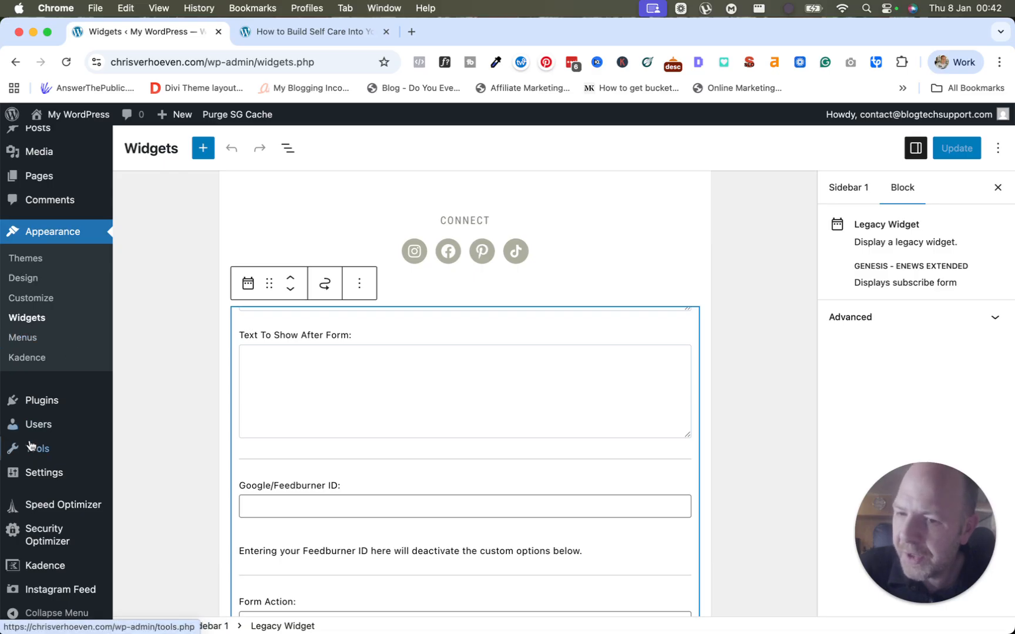
mouse_move(31, 425)
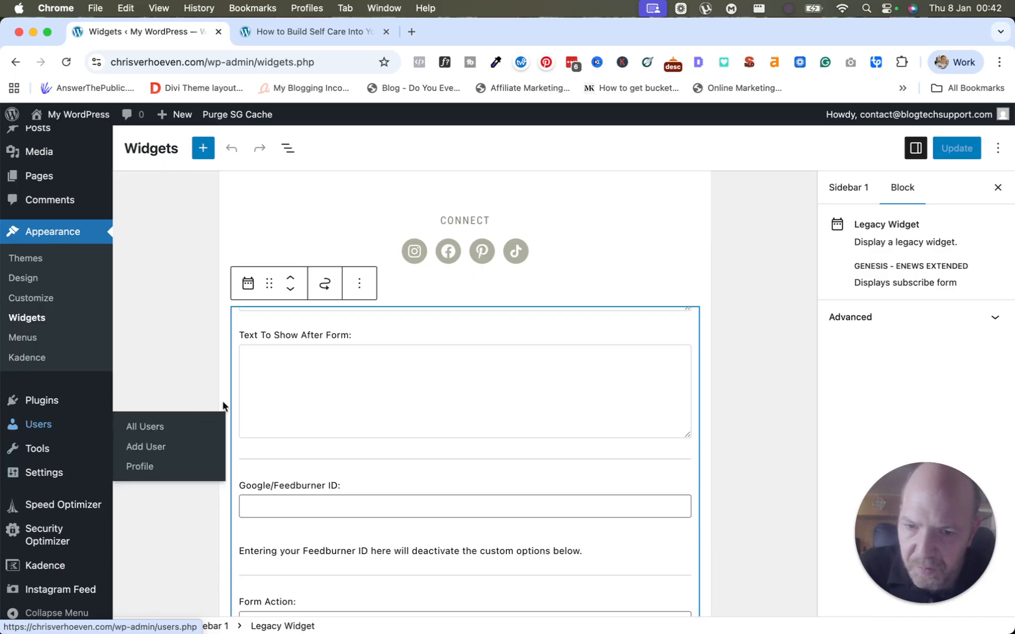
scroll(317, 320, "up", 3)
scroll(319, 360, "up", 10)
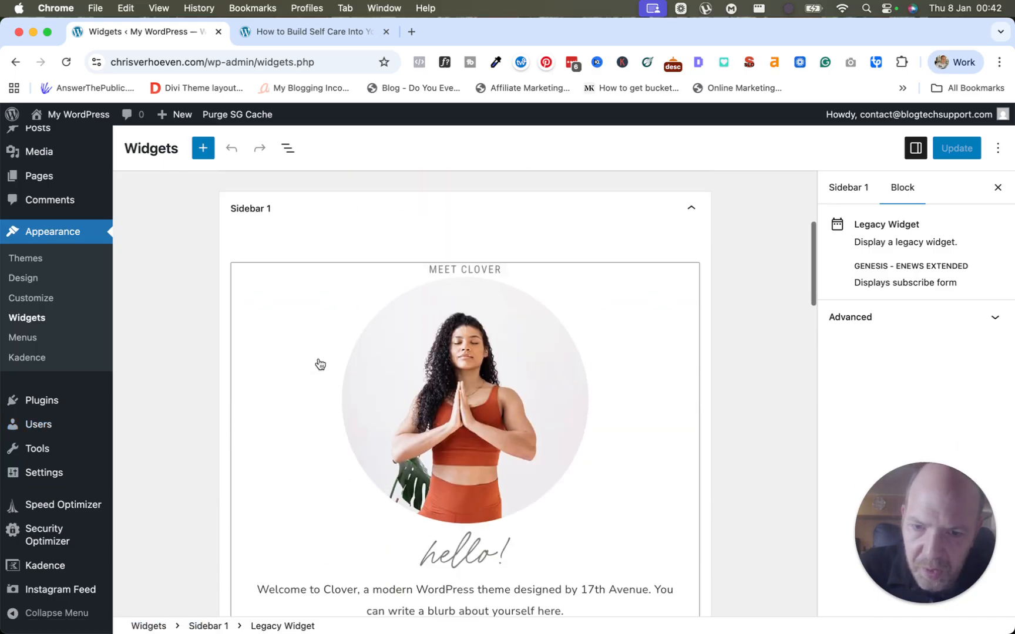
scroll(319, 359, "down", 9)
scroll(319, 357, "down", 1)
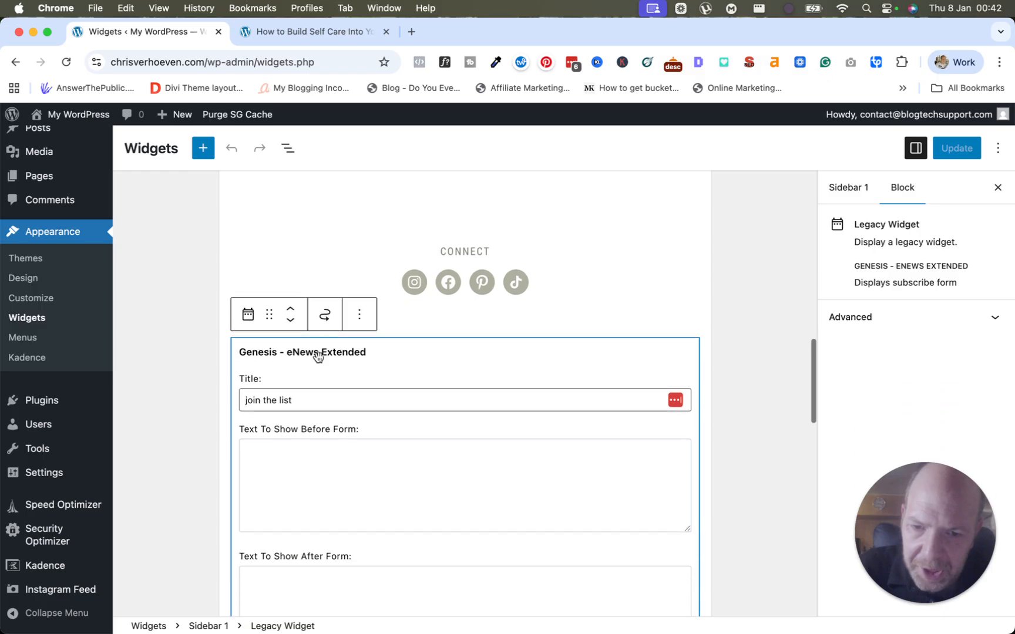
scroll(332, 396, "down", 3)
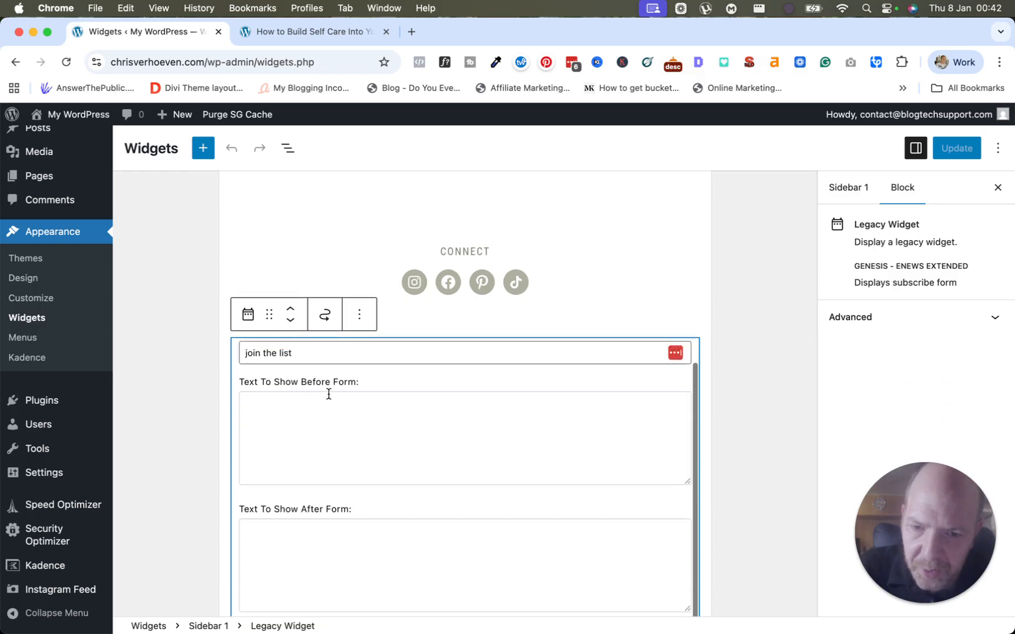
scroll(324, 389, "up", 2)
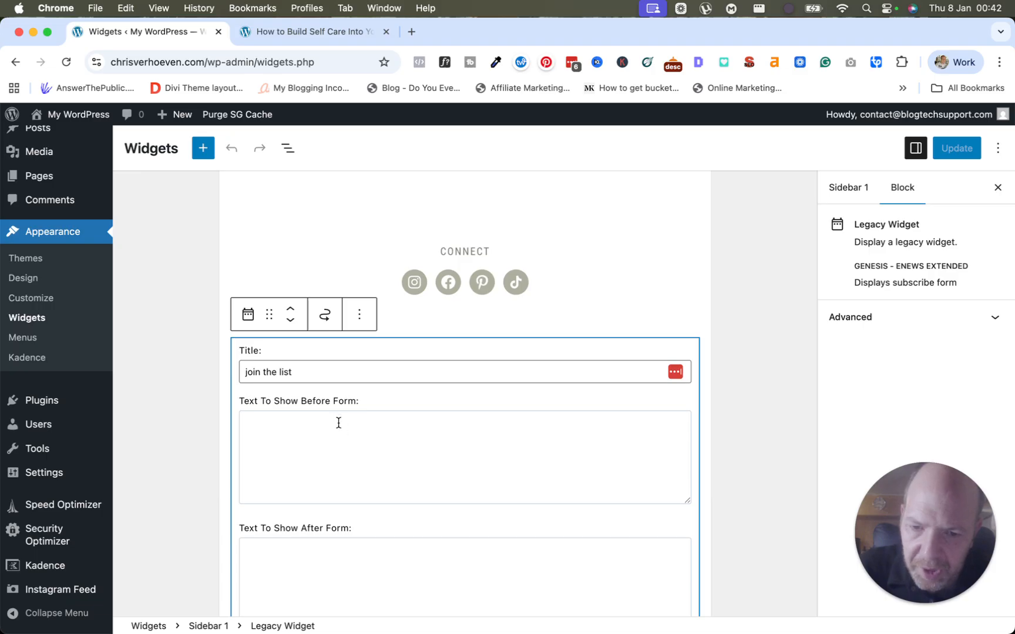
scroll(386, 494, "down", 3)
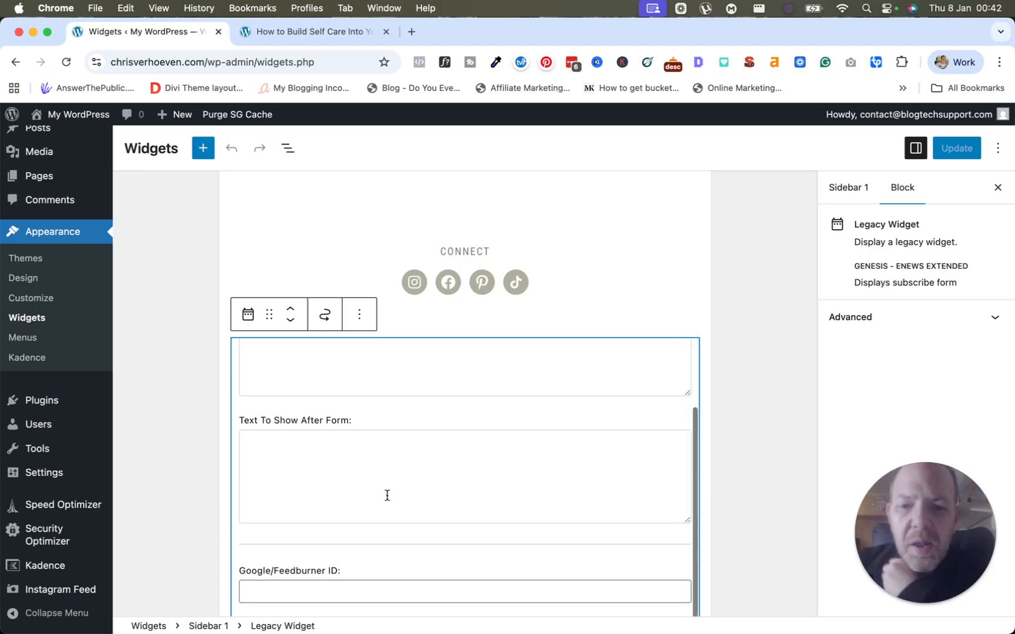
scroll(387, 495, "down", 5)
scroll(385, 495, "down", 1)
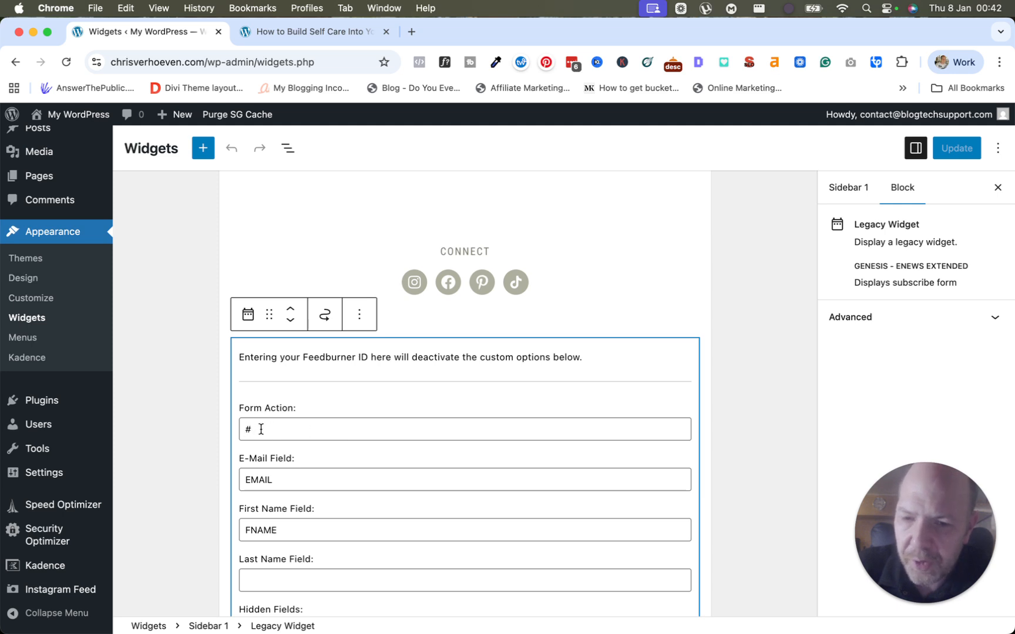
scroll(276, 443, "down", 3)
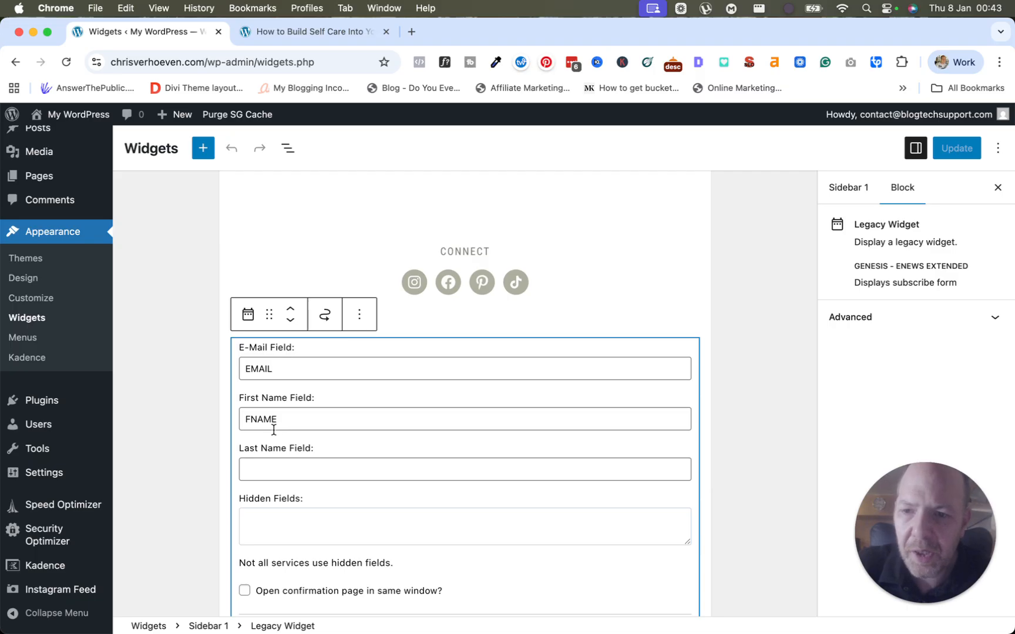
scroll(264, 386, "down", 15)
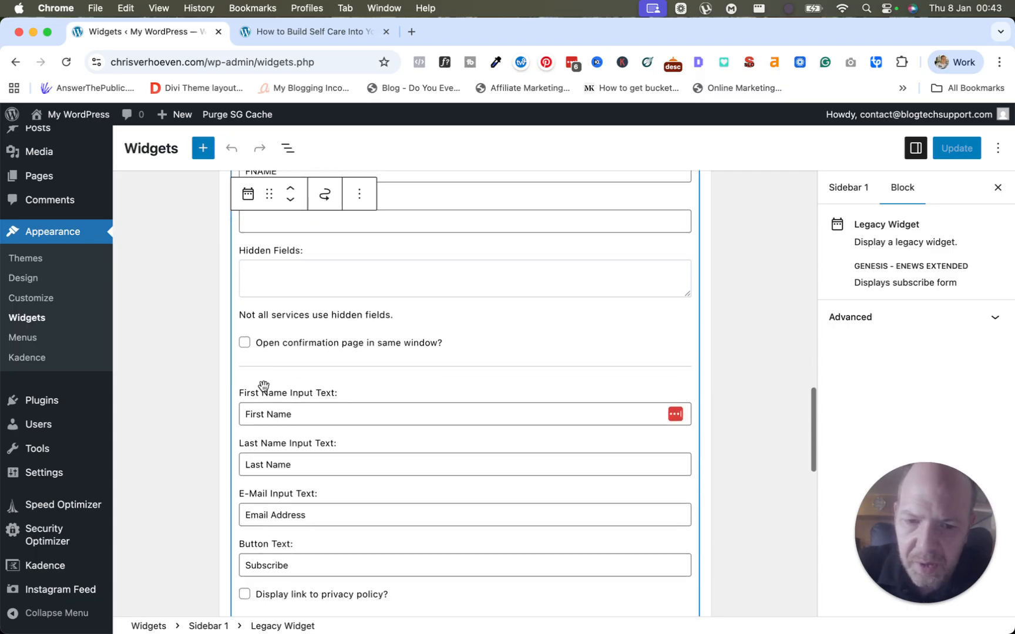
Select the Footer 1 widget area and view the footer section of the live self-care post
scroll(265, 392, "down", 5)
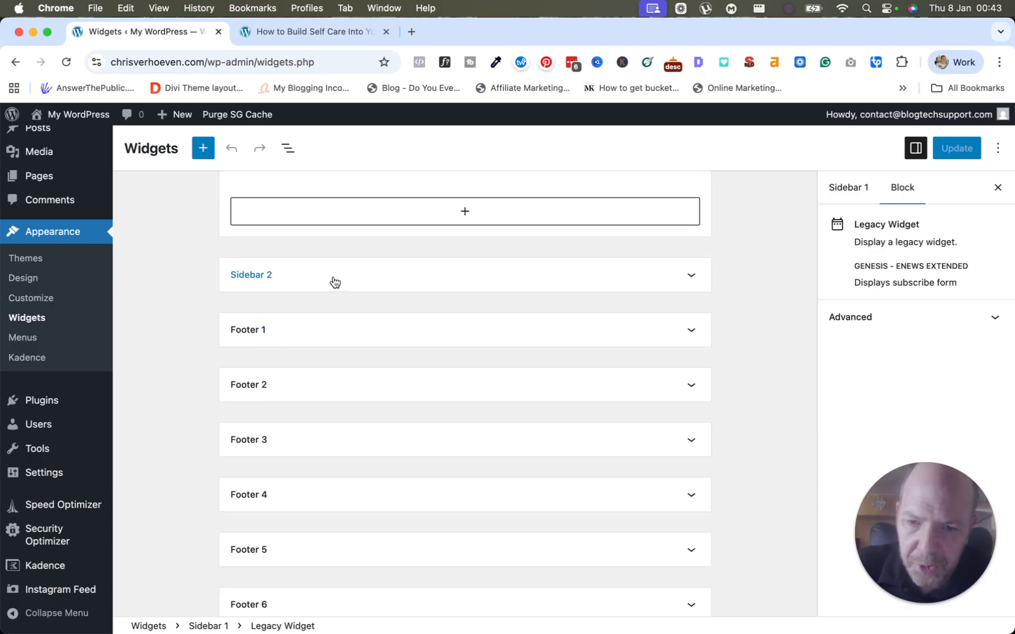
left_click(411, 327)
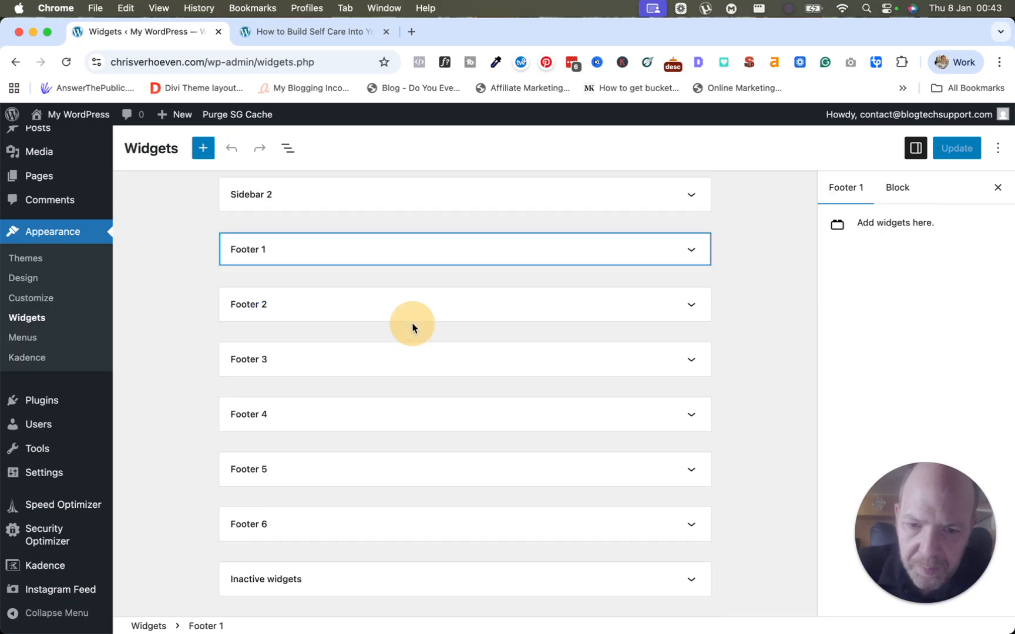
left_click(308, 37)
scroll(342, 309, "down", 10)
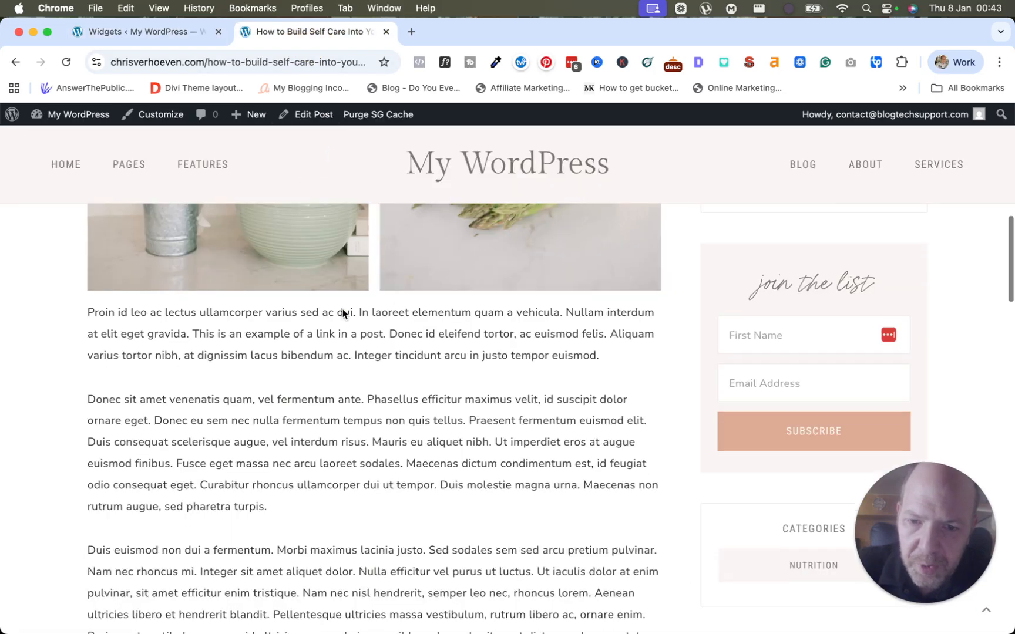
scroll(340, 308, "down", 10)
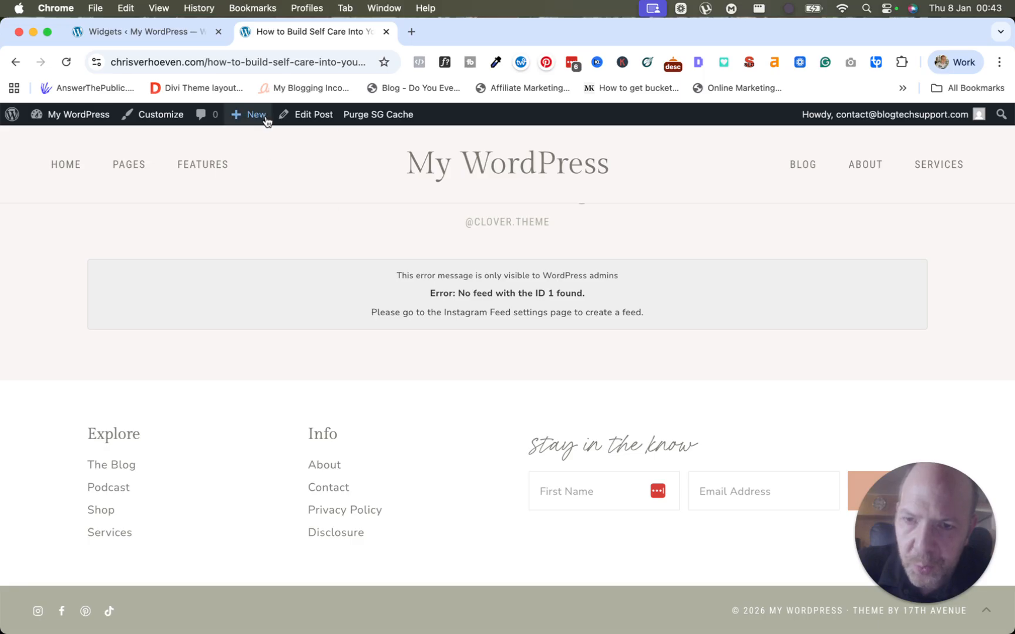
Expand the Footer 1 widget area and compare its Follow Along heading and Instagram feed shortcode with the live post's footer
left_click(162, 32)
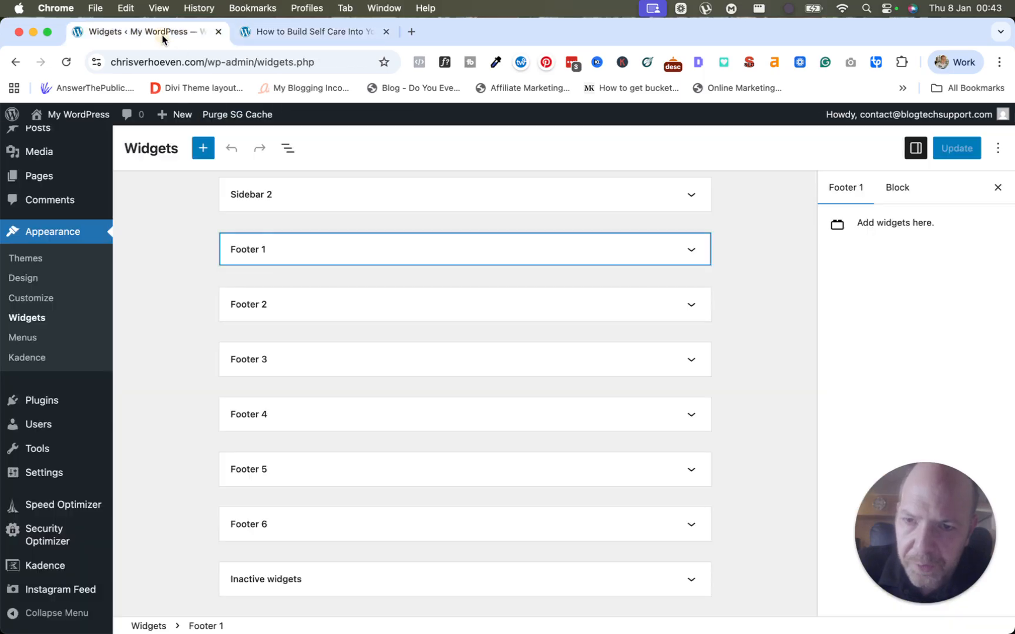
left_click(396, 257)
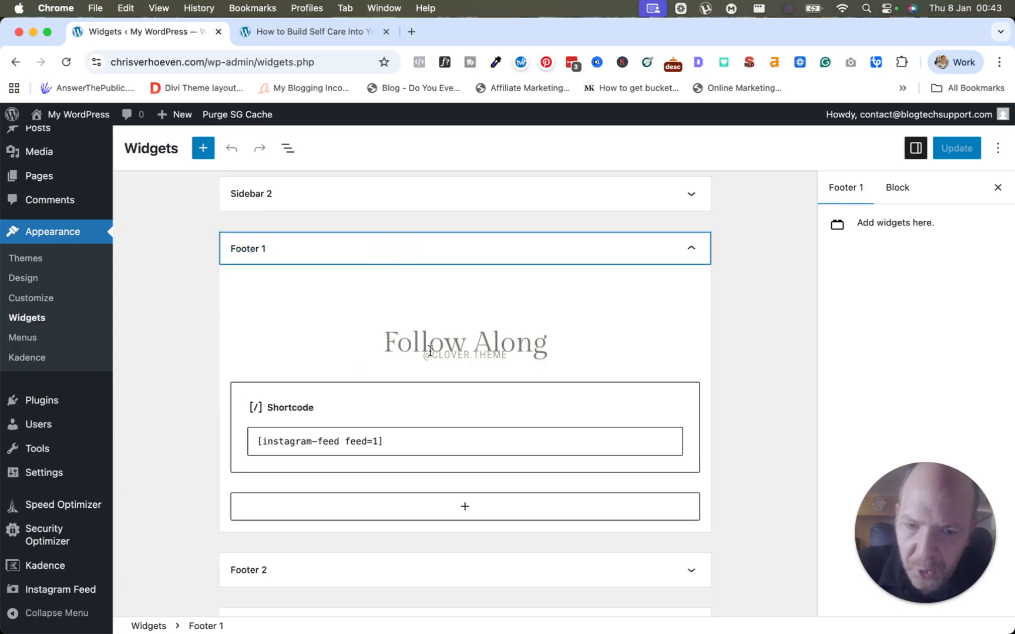
left_click(276, 31)
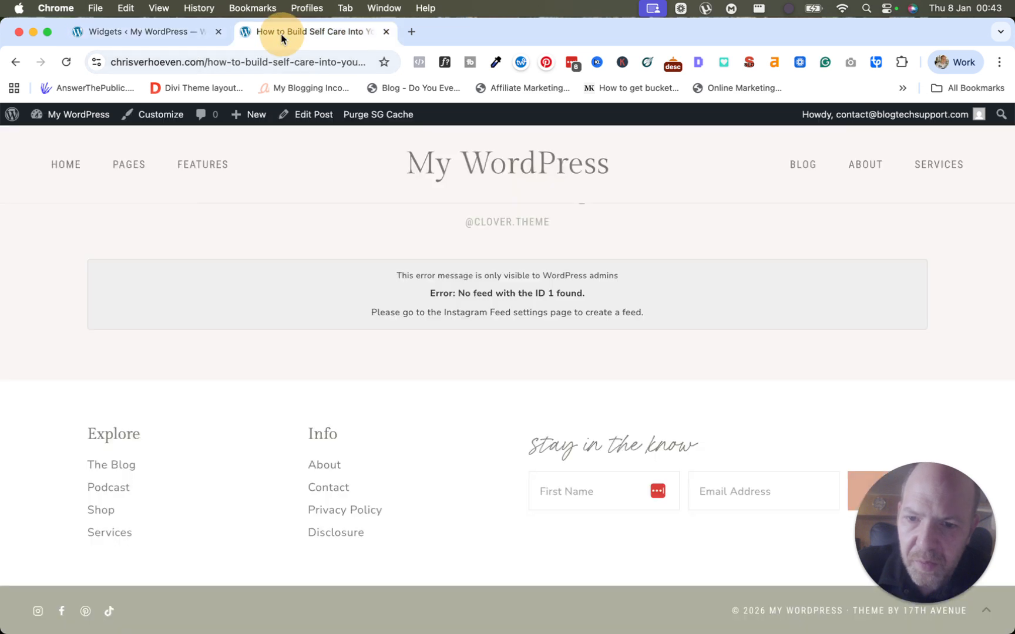
scroll(404, 391, "up", 3)
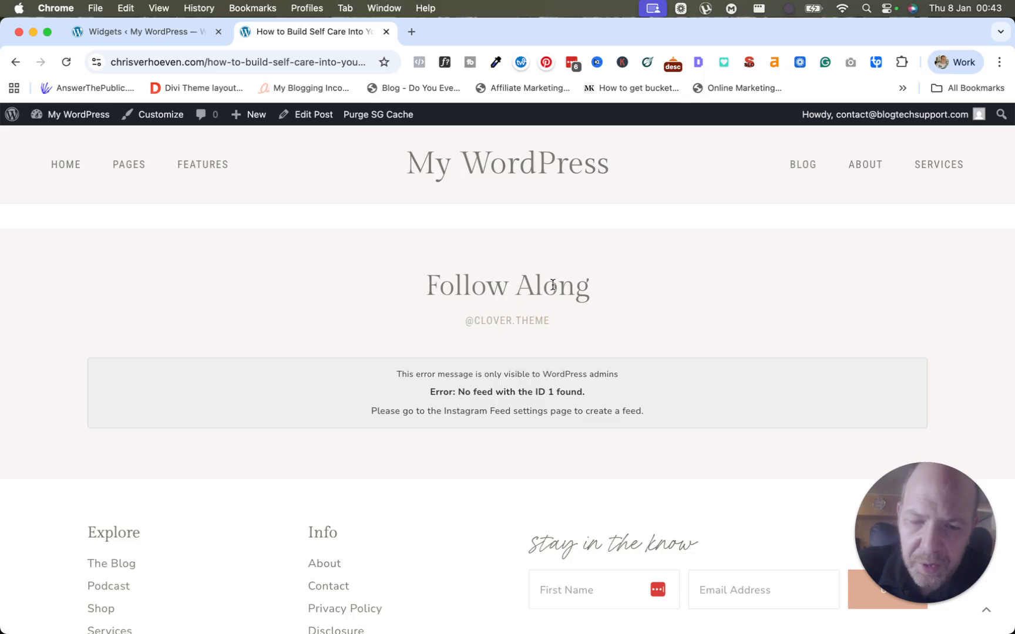
scroll(461, 308, "down", 3)
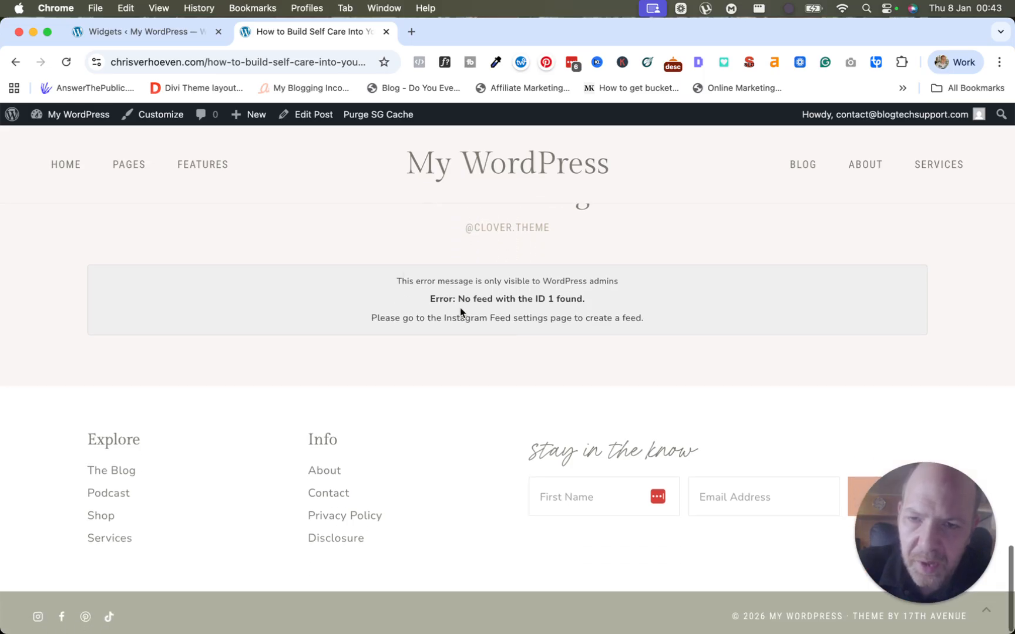
Expand the Footer 2 widget area, compare its Explore links with the live footer, and return to the Widgets page
left_click(159, 32)
scroll(448, 423, "down", 5)
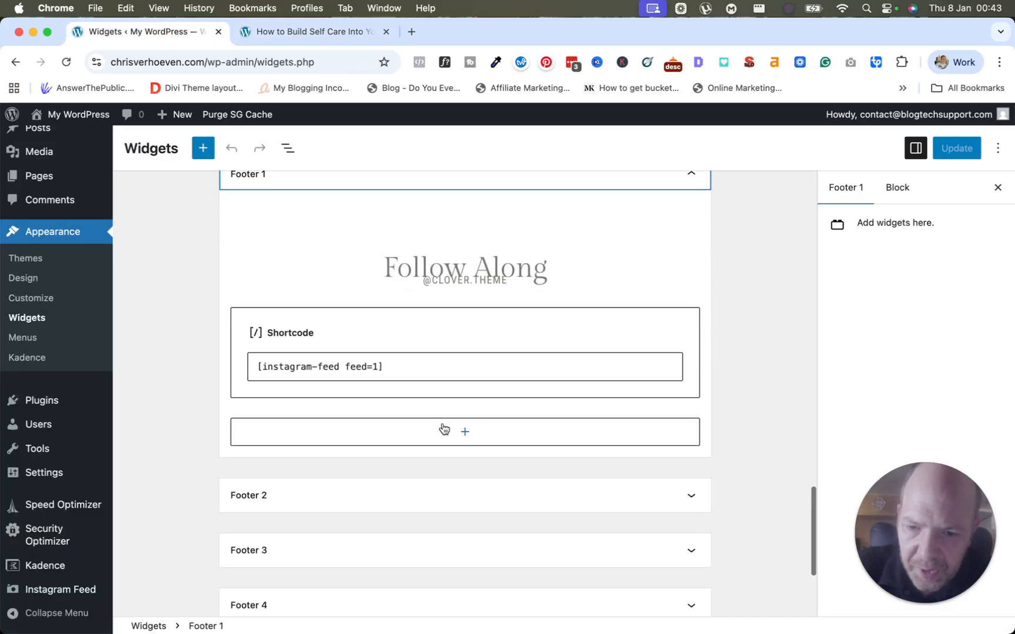
left_click(412, 356)
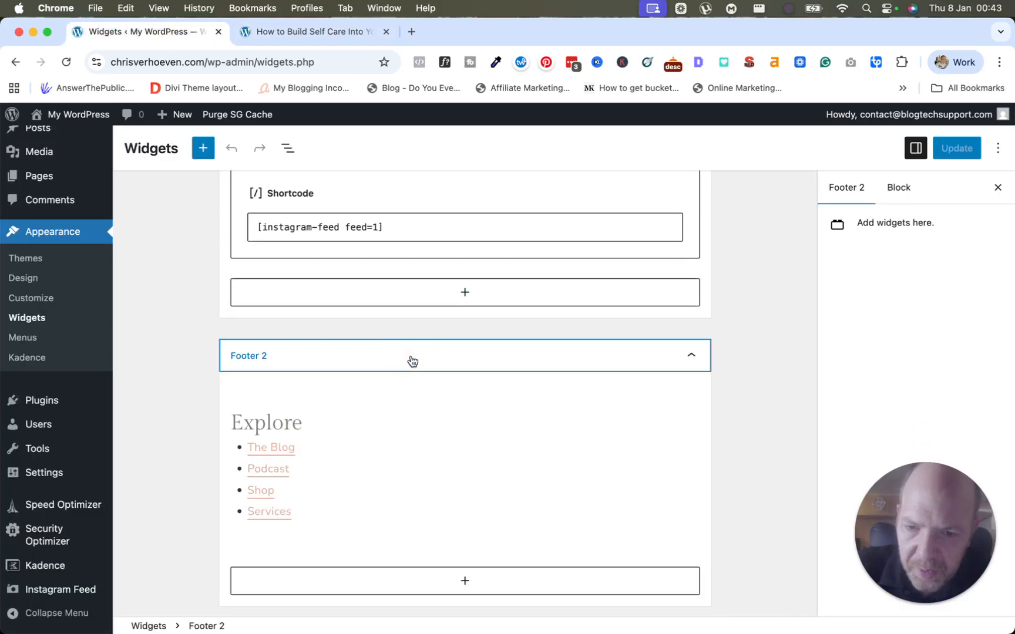
left_click(323, 38)
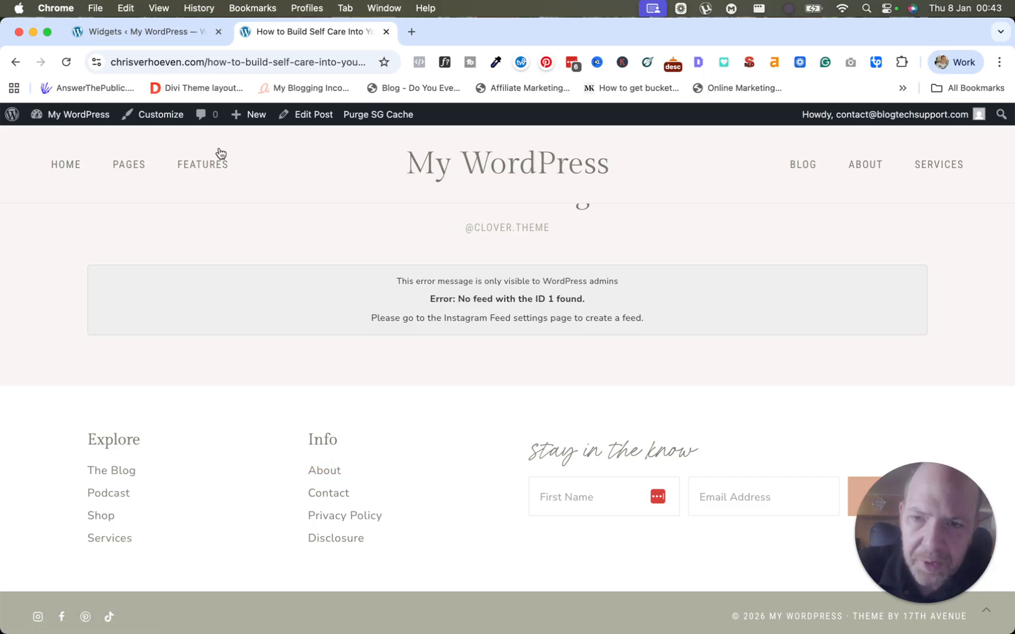
left_click(174, 38)
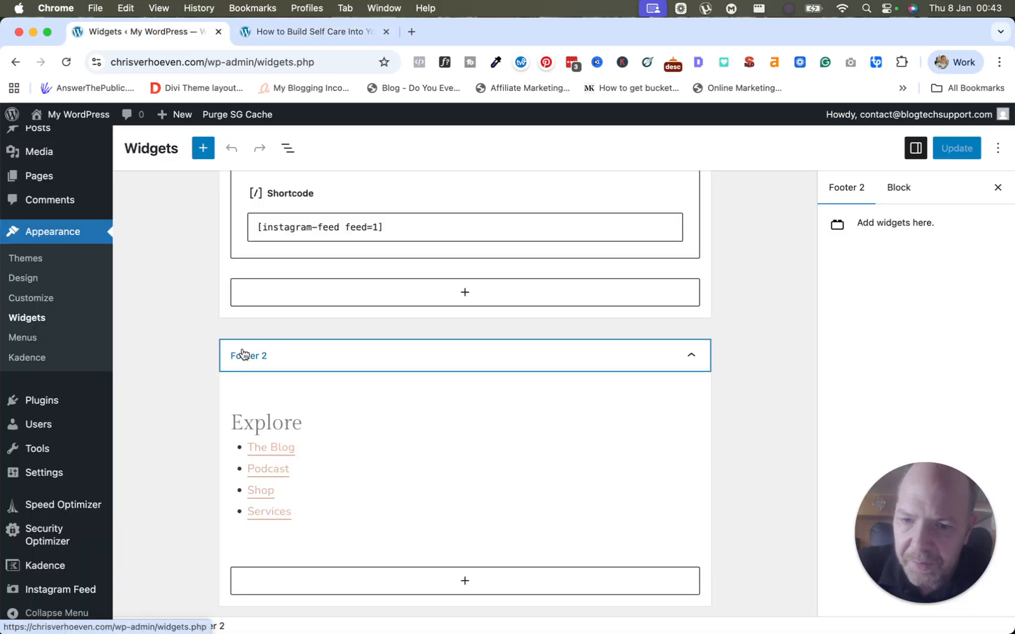
scroll(221, 347, "up", 10)
scroll(220, 347, "up", 2)
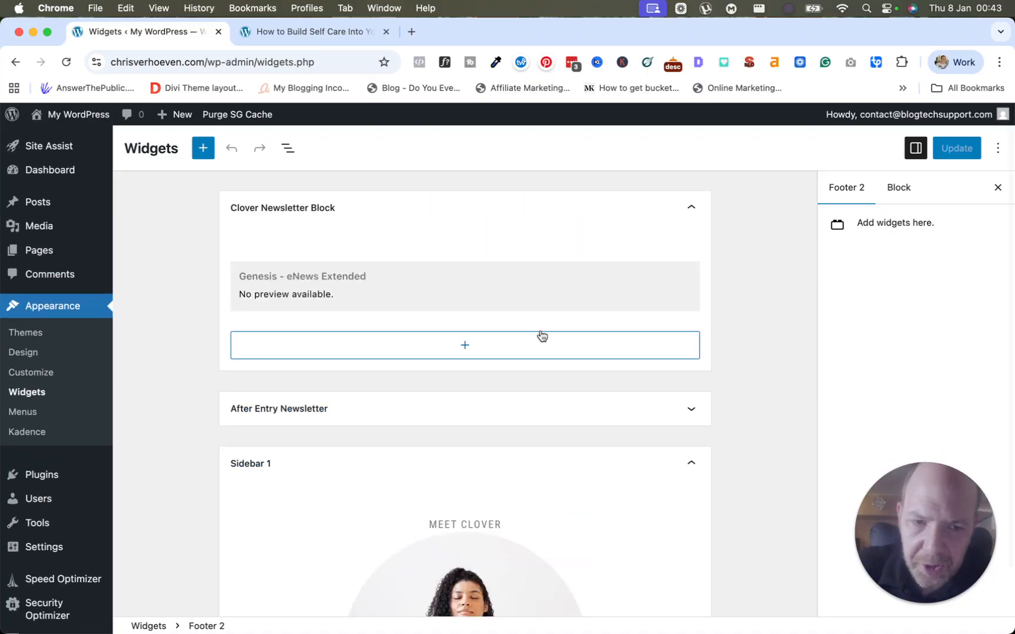
Collapse the Clover Newsletter Block, Sidebar 1, Footer 1 and Footer 2 widget areas
left_click(690, 208)
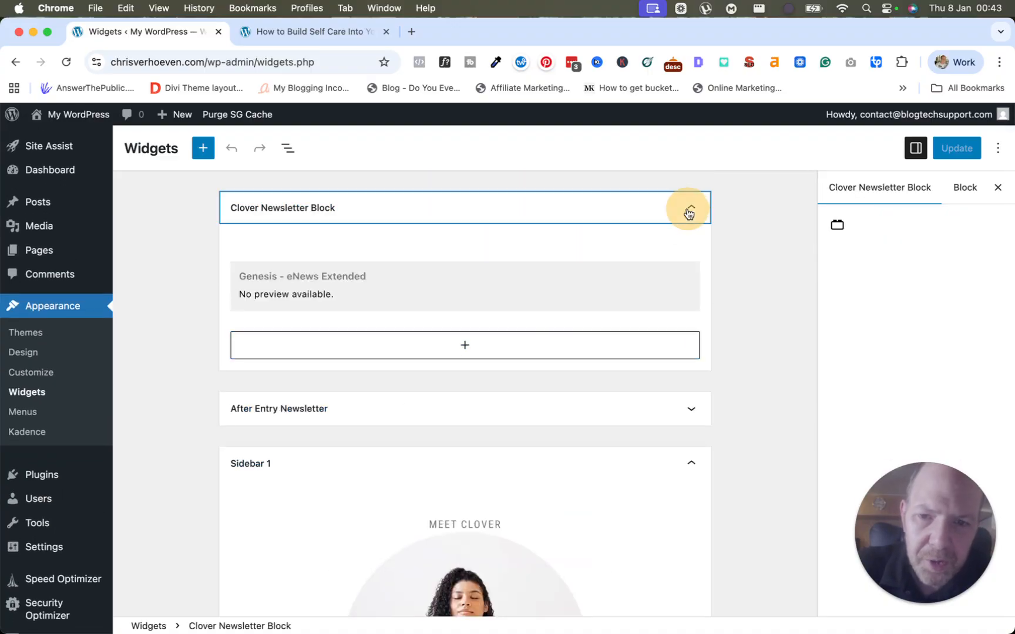
left_click(692, 318)
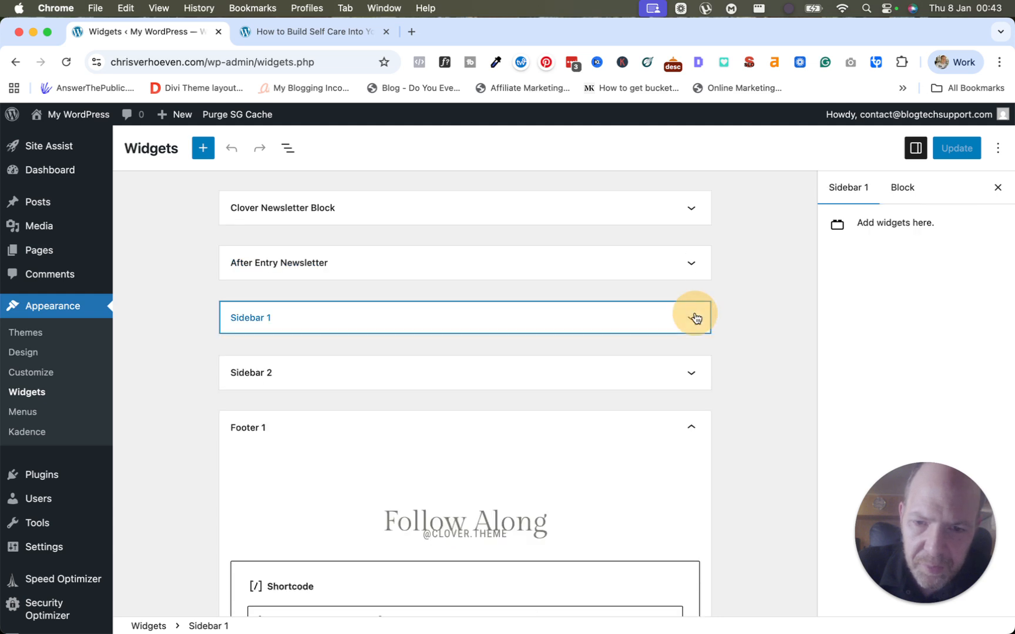
left_click(696, 422)
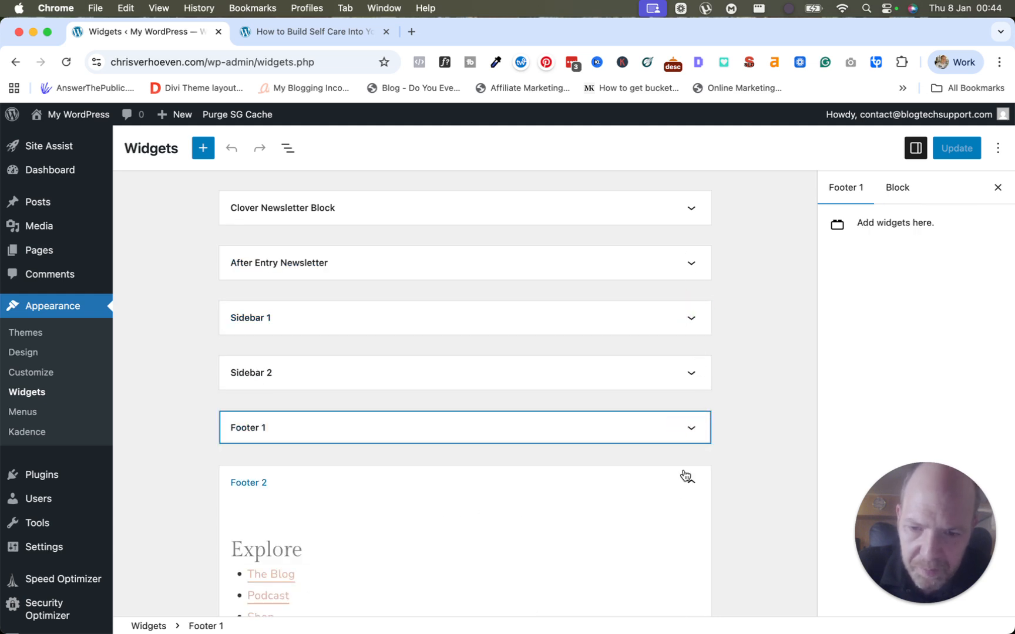
left_click(695, 486)
Expand the Inactive widgets area, examine its contents and collapse it
scroll(663, 473, "down", 5)
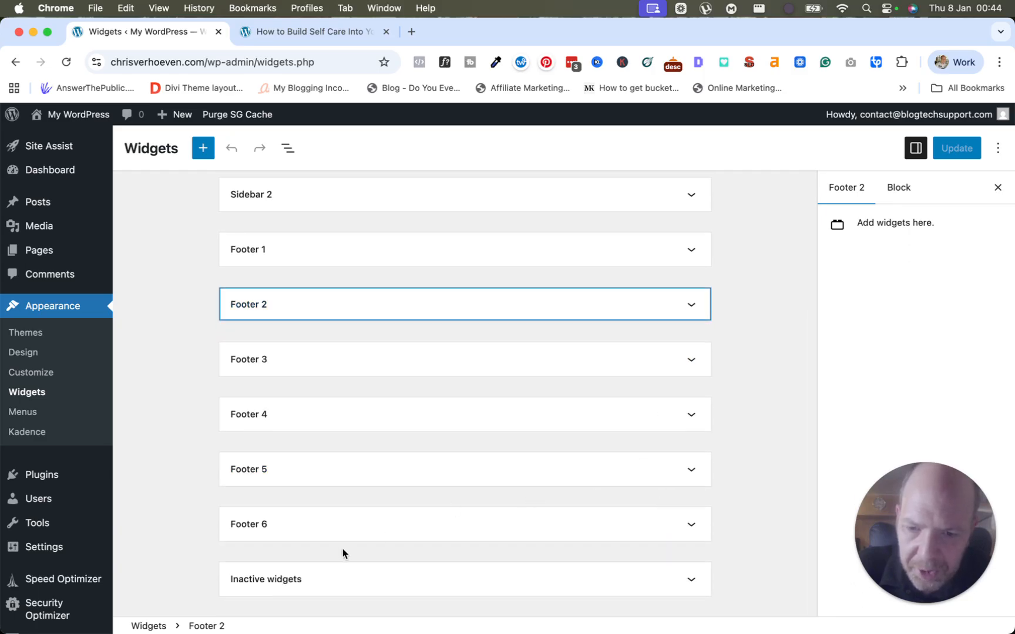
left_click(296, 580)
scroll(293, 576, "down", 6)
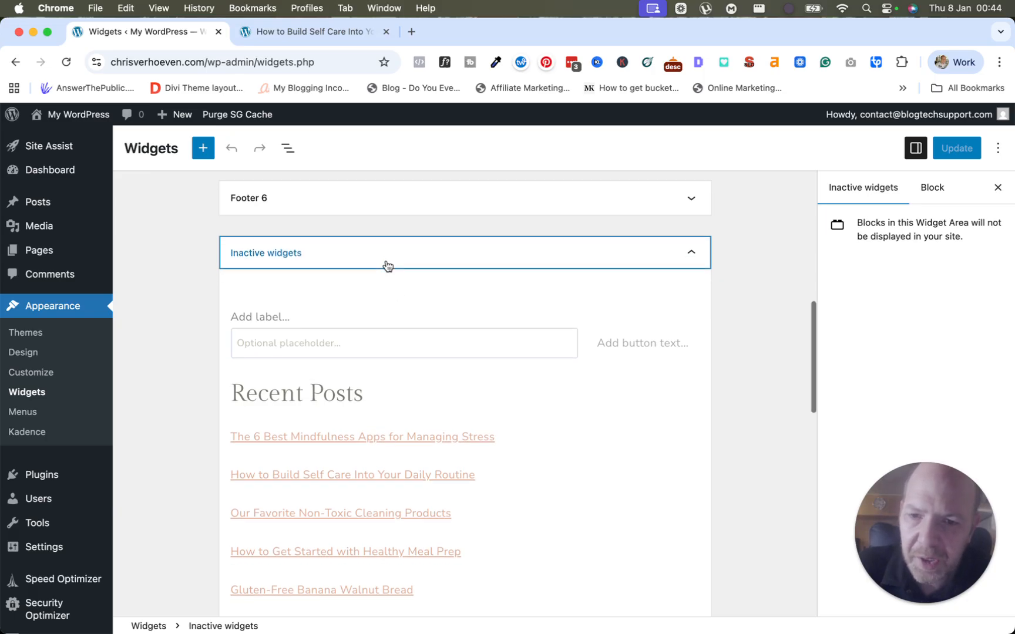
left_click(387, 265)
scroll(294, 329, "up", 3)
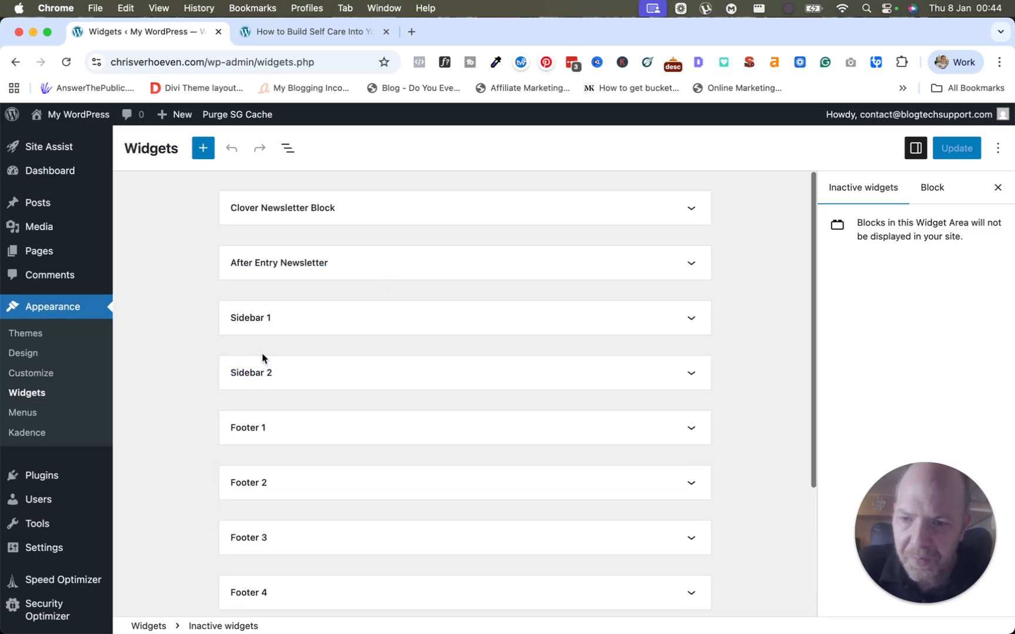
Open the Menus page and view the Home and Pages navigation dropdowns on the live post, returning to the Menus page
left_click(23, 412)
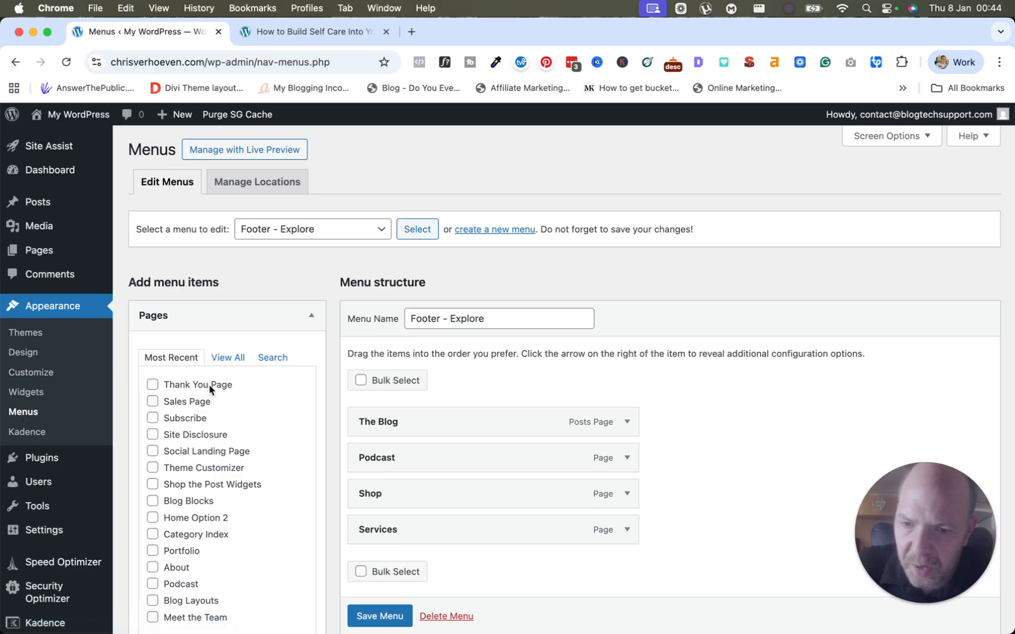
left_click(279, 30)
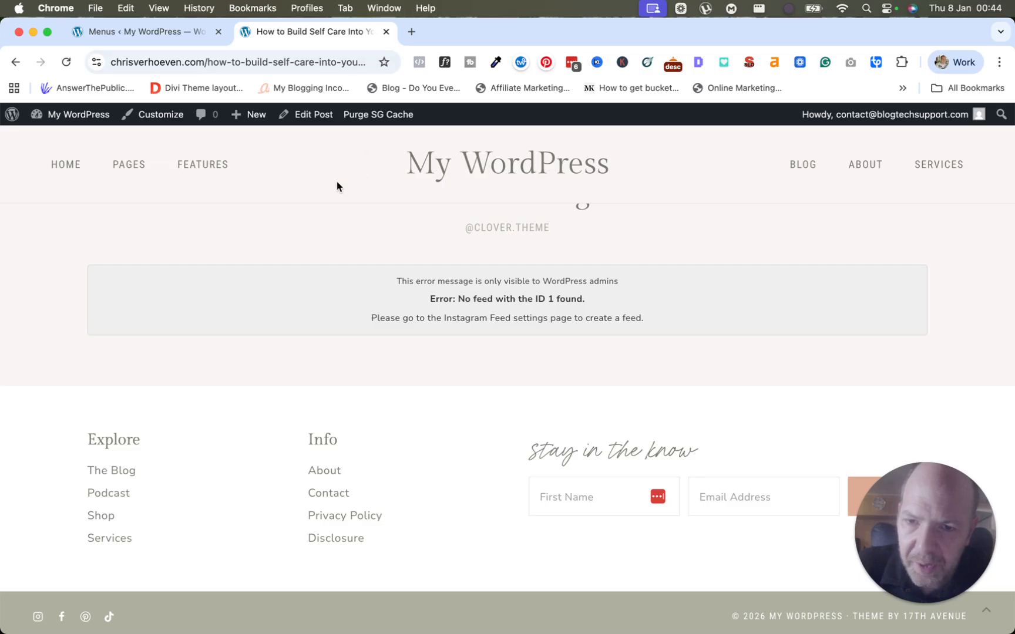
mouse_move(57, 172)
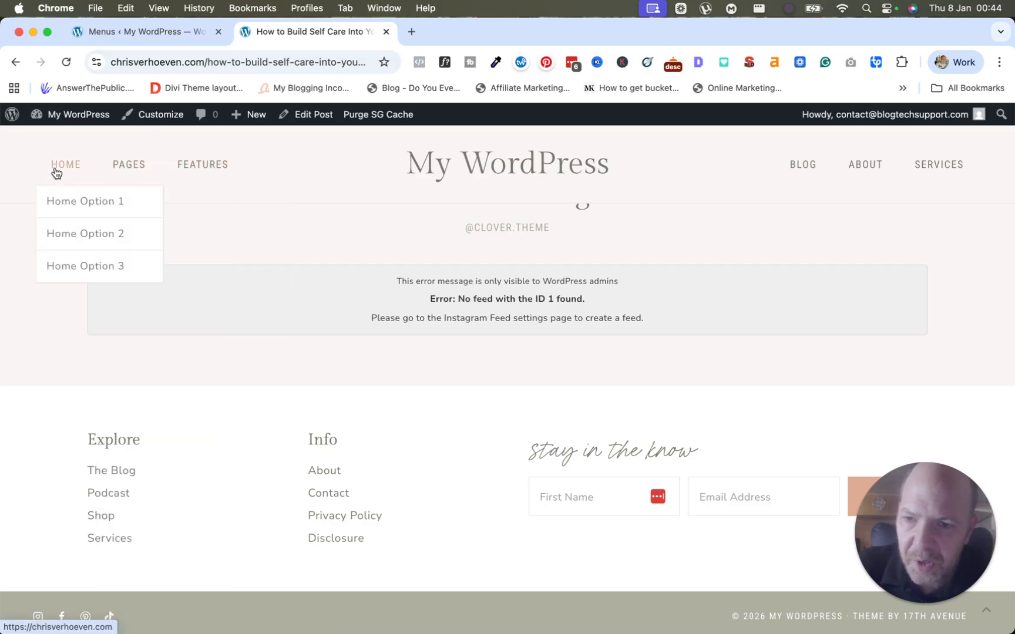
mouse_move(151, 168)
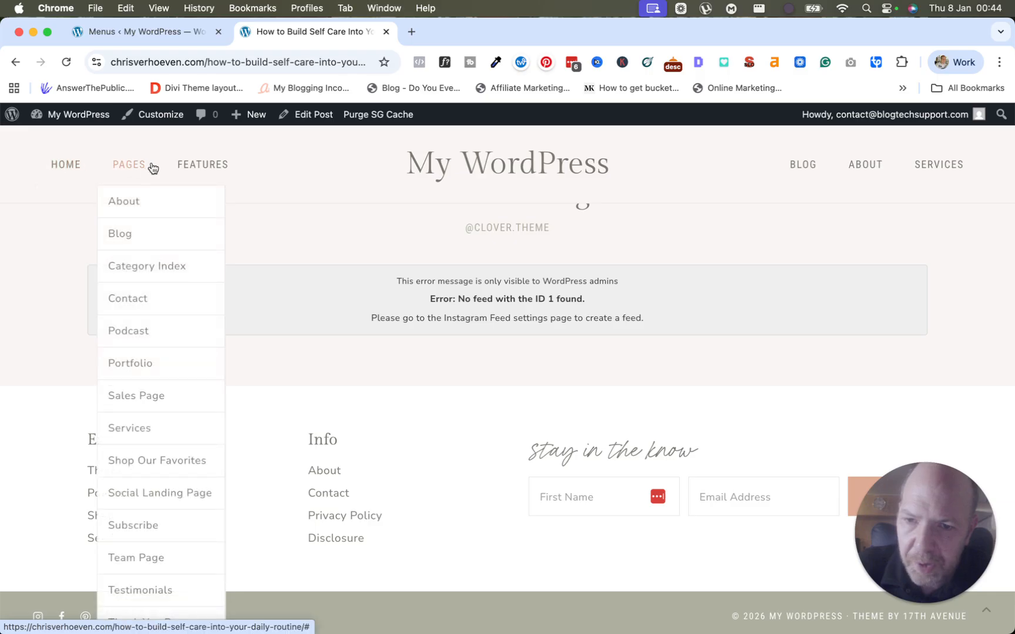
left_click(188, 33)
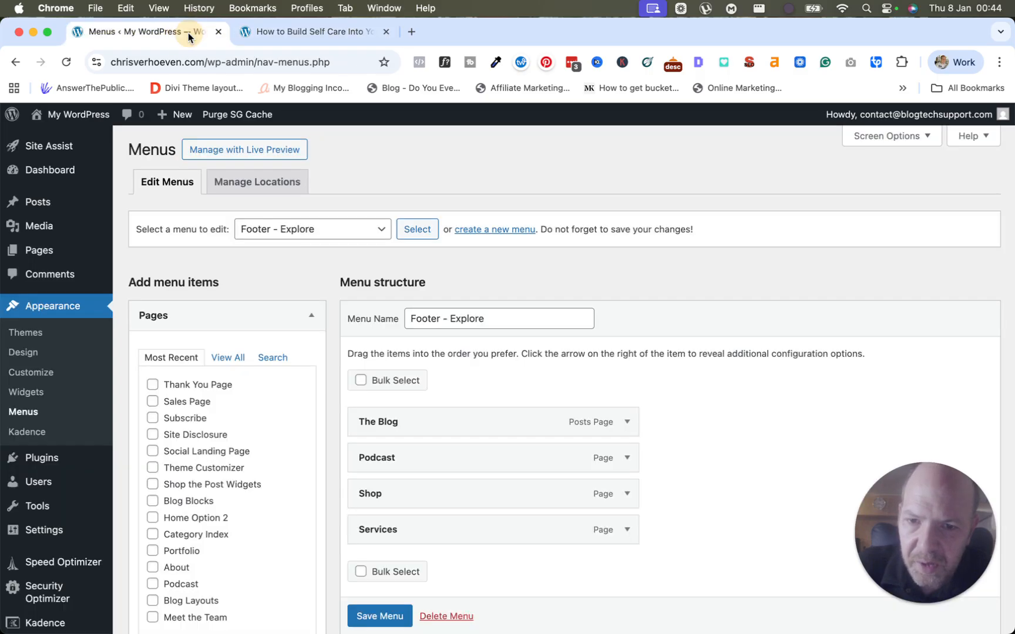
Load the Split Nav - Left (Primary) menu for editing and view its Home and Pages items
left_click(268, 231)
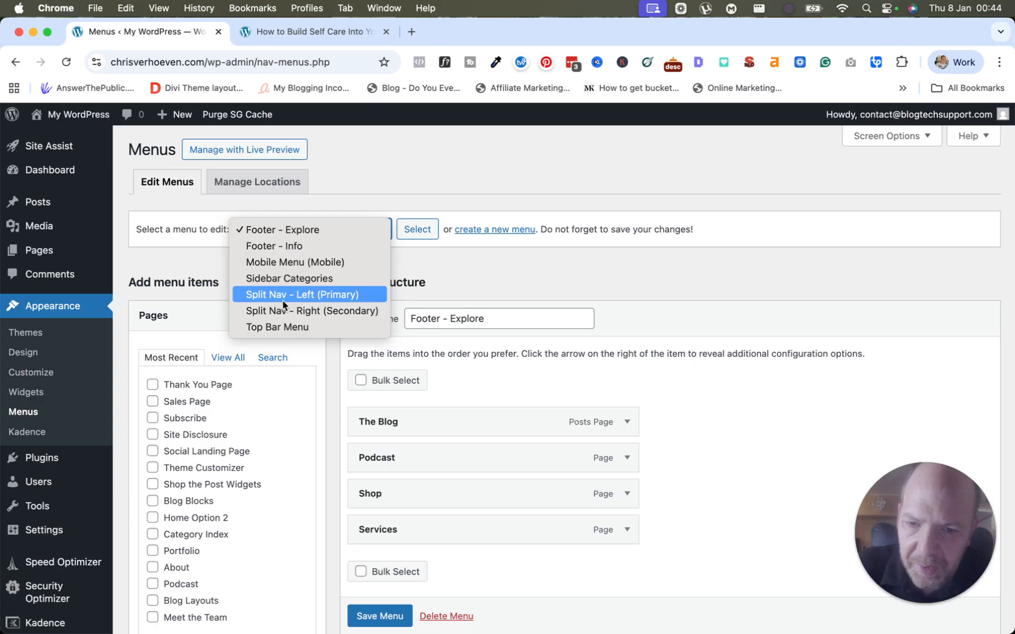
left_click(297, 298)
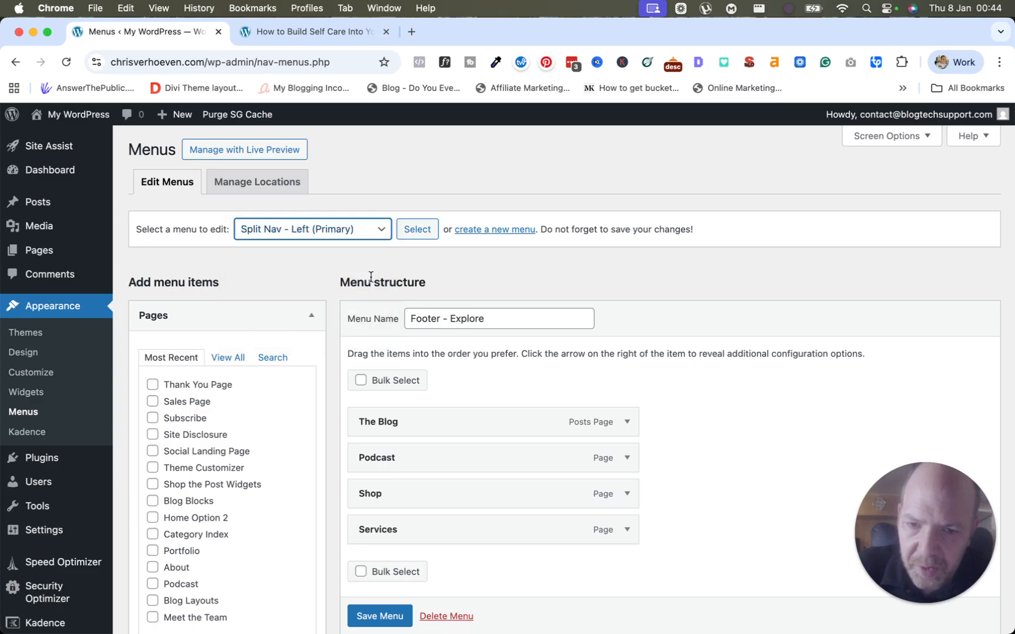
left_click(415, 230)
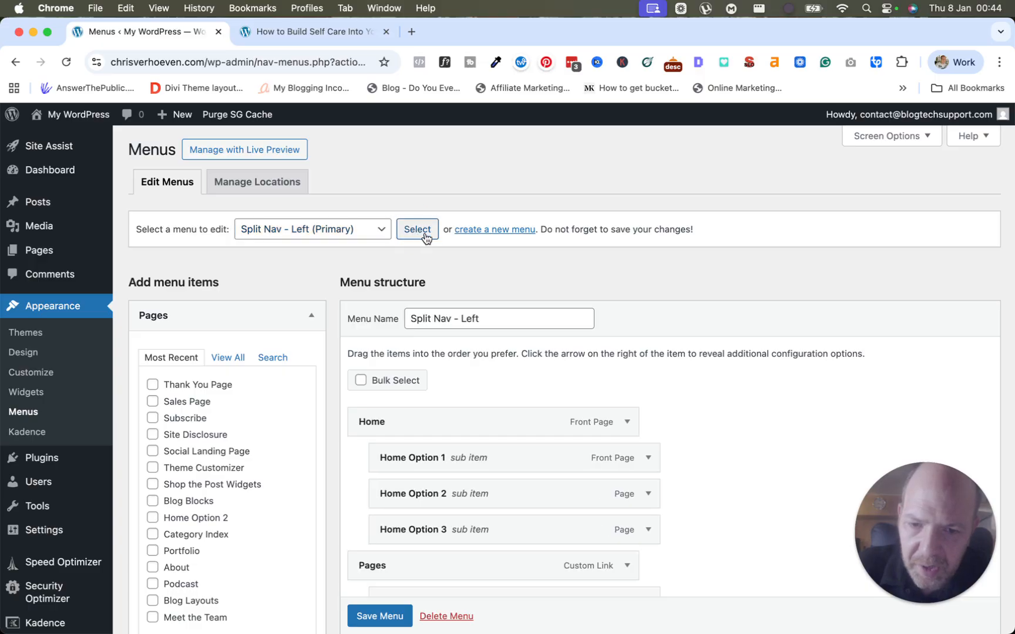
scroll(469, 355, "down", 5)
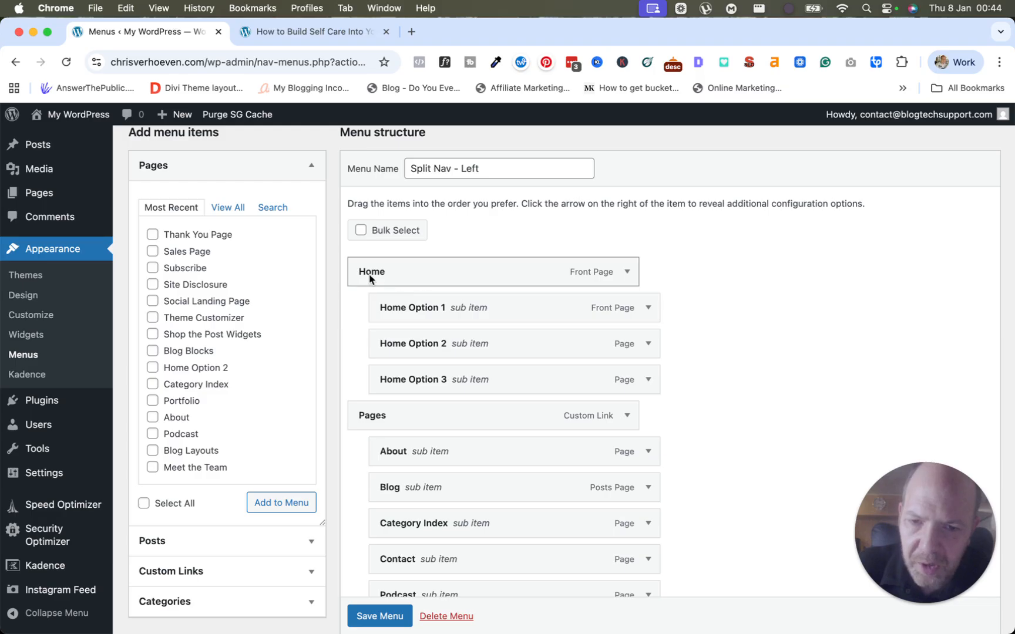
Compare the live site's Home dropdown with the Home item and its sub items in the menu structure
left_click(265, 28)
mouse_move(63, 168)
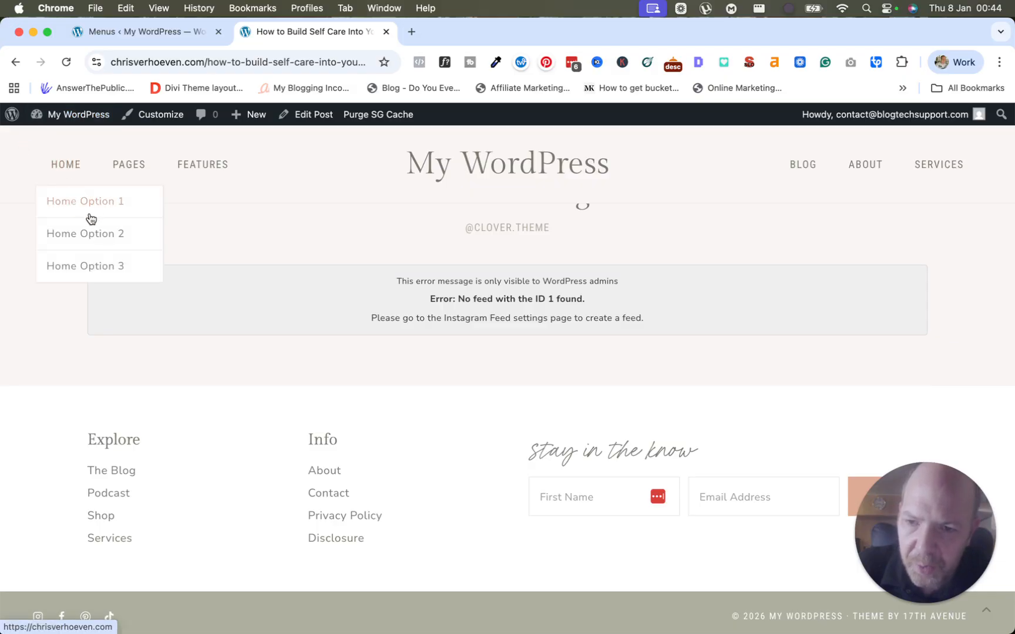
left_click(100, 28)
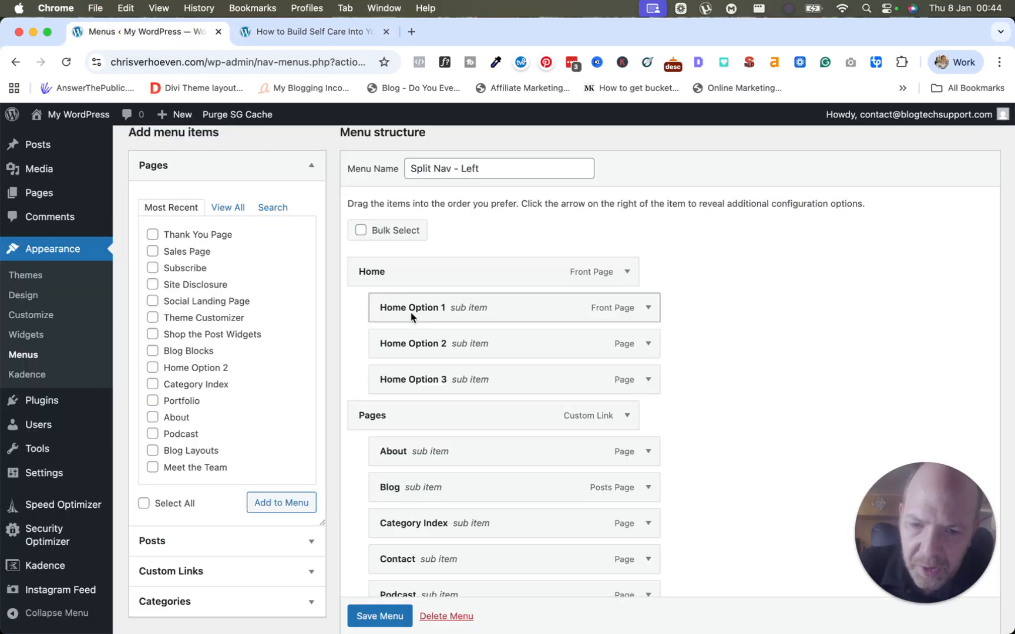
Try shifting the Home Option 1 sub item out of its indent and recheck the live site's navigation dropdowns
left_click_drag(390, 309, 366, 310)
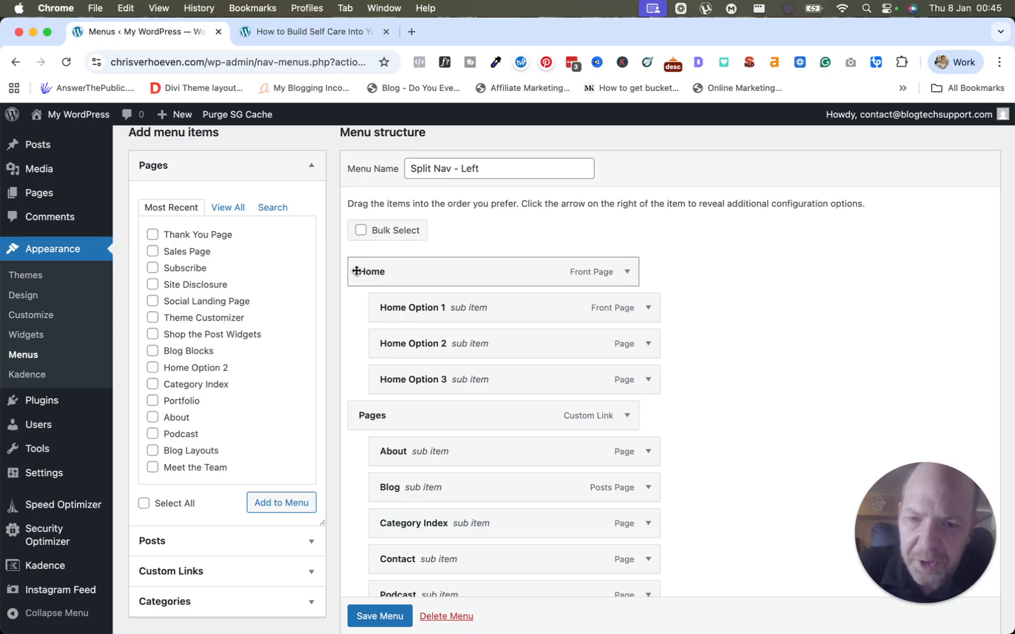
left_click(254, 37)
mouse_move(69, 169)
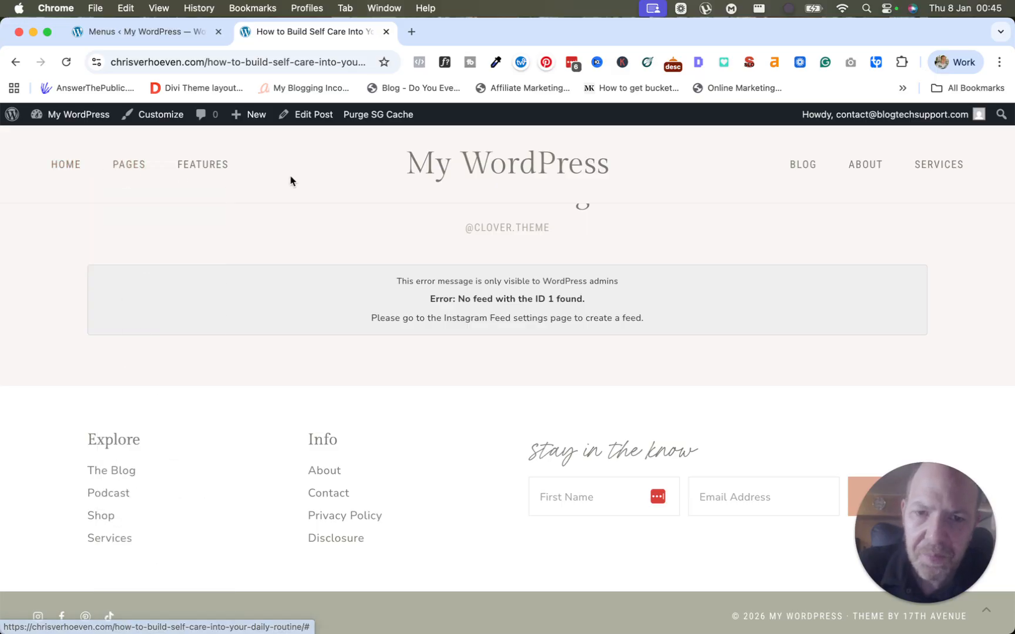
left_click(177, 35)
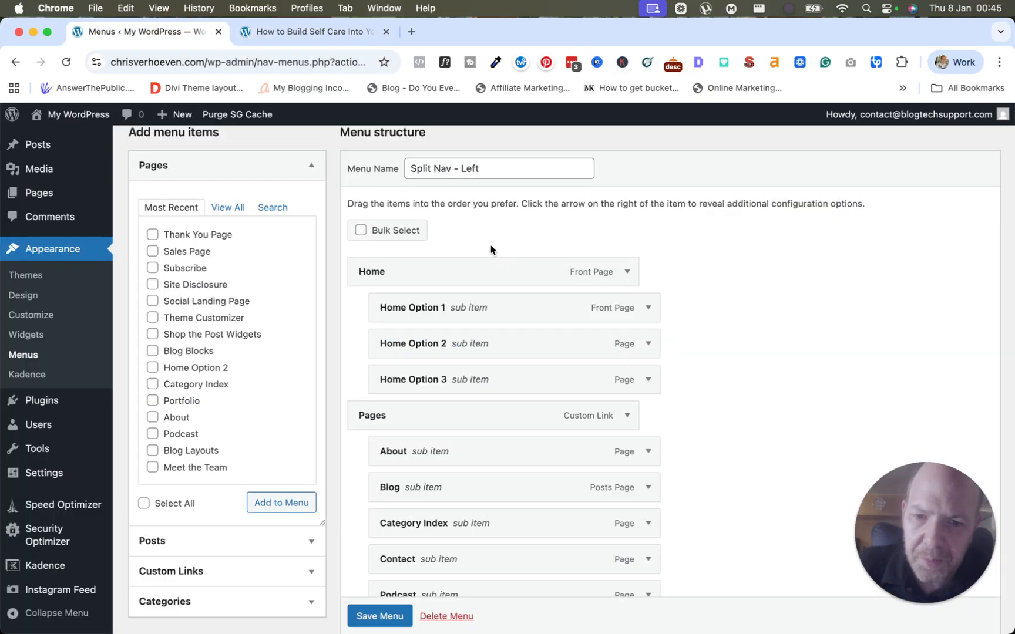
Examine the Split Nav - Left menu structure down to its auto add pages and display location settings
scroll(504, 253, "down", 3)
scroll(481, 256, "up", 5)
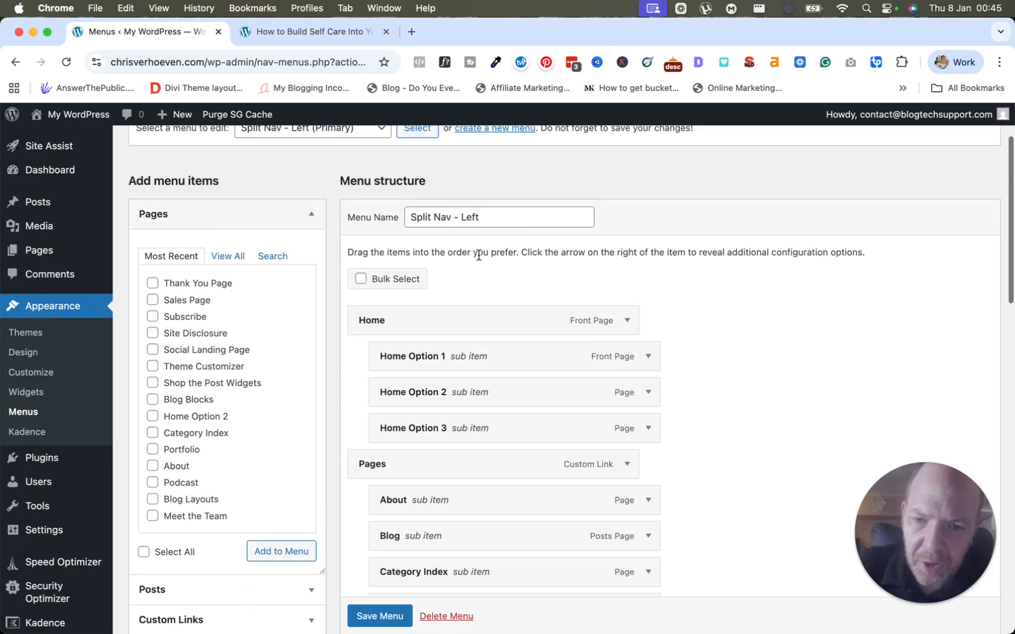
scroll(393, 234, "up", 2)
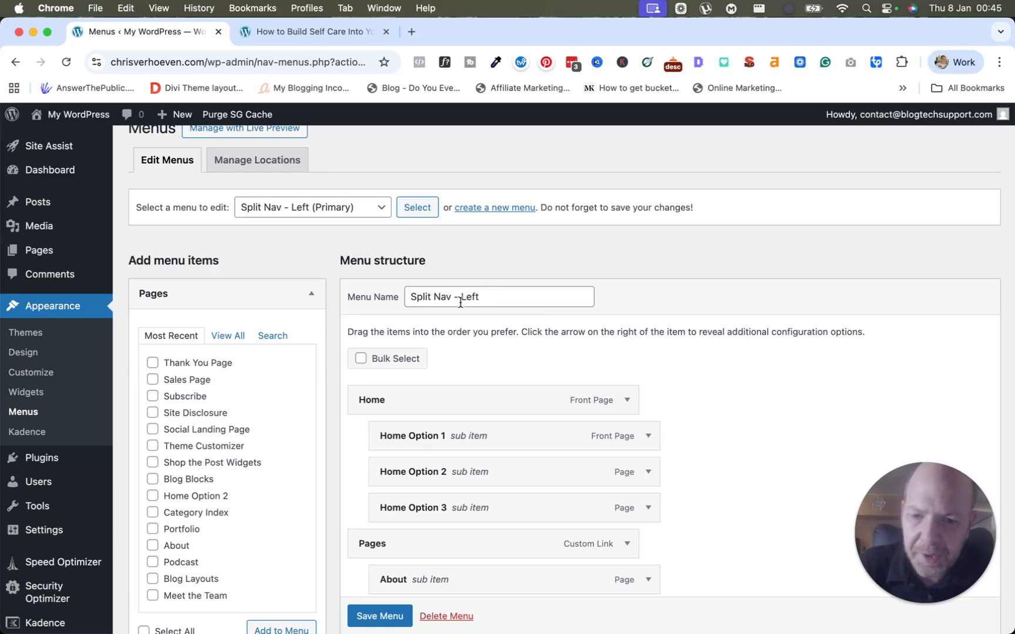
scroll(461, 301, "down", 20)
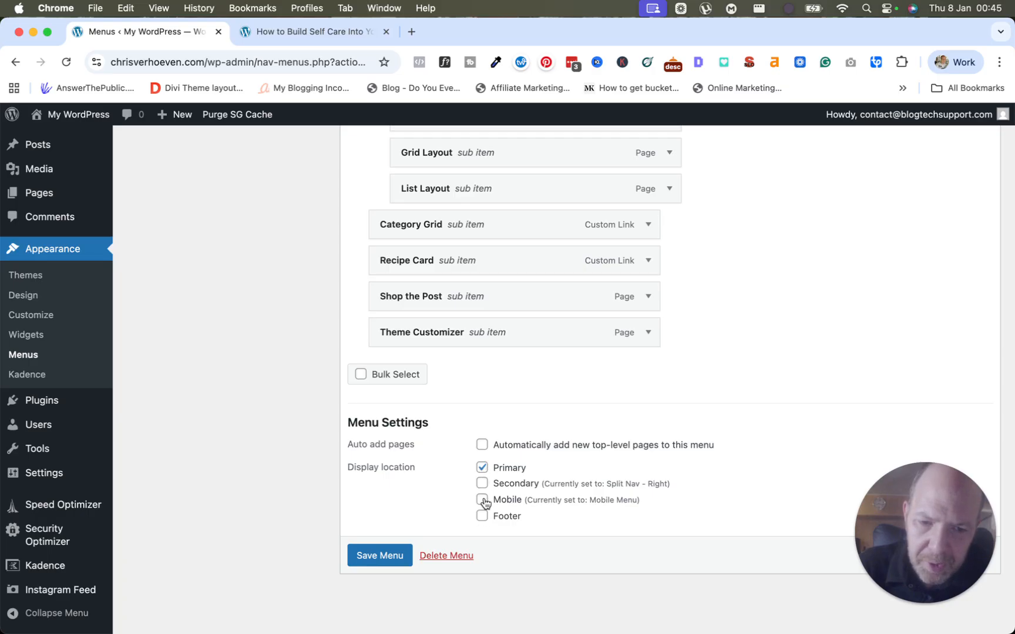
scroll(446, 405, "up", 20)
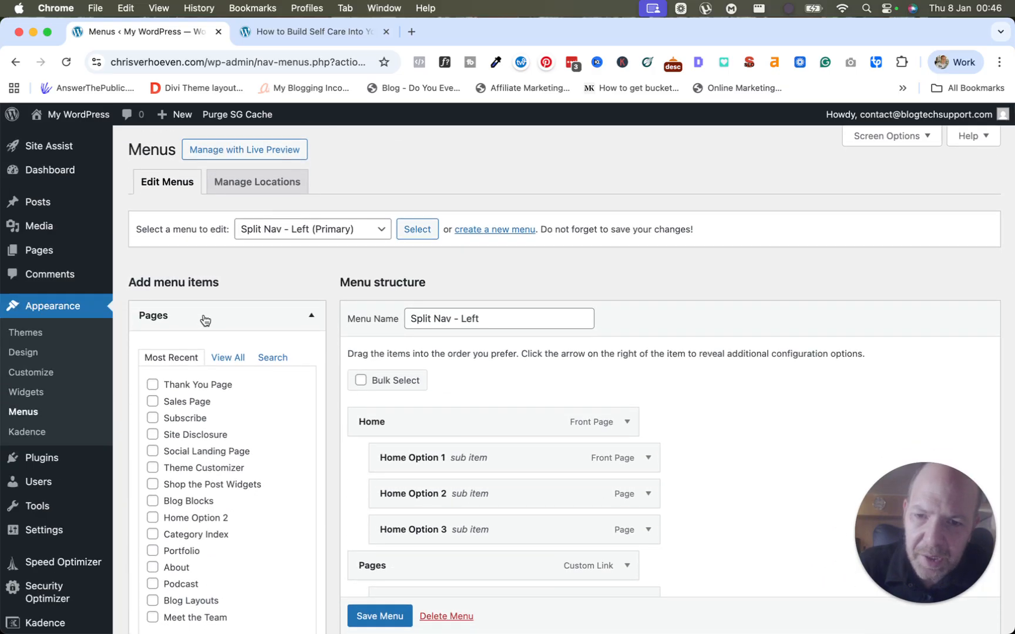
Show all pages available to add to the menu and look through the full list
scroll(199, 318, "down", 5)
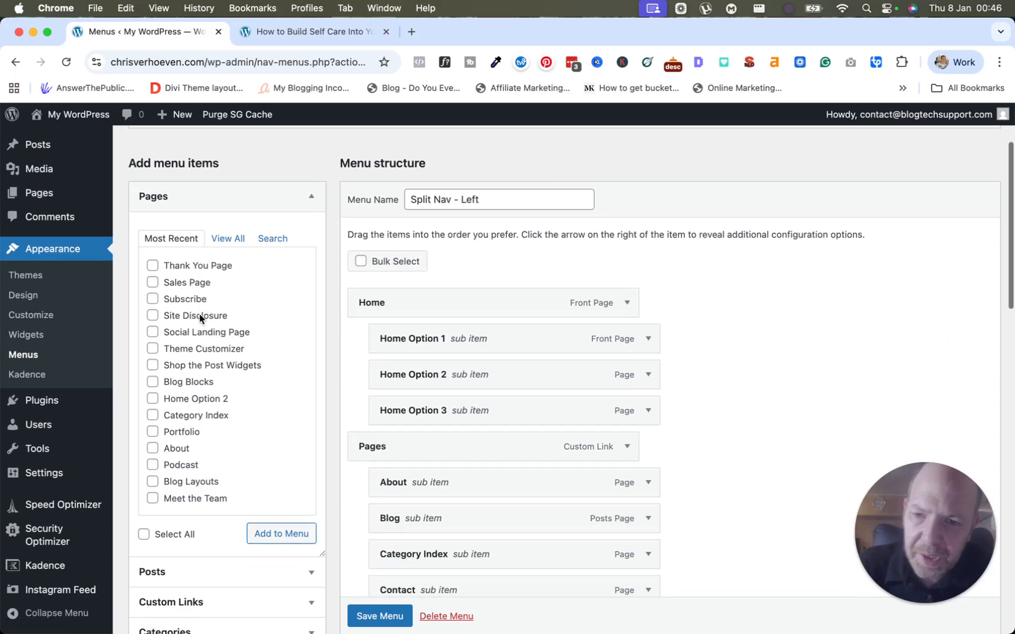
left_click(226, 239)
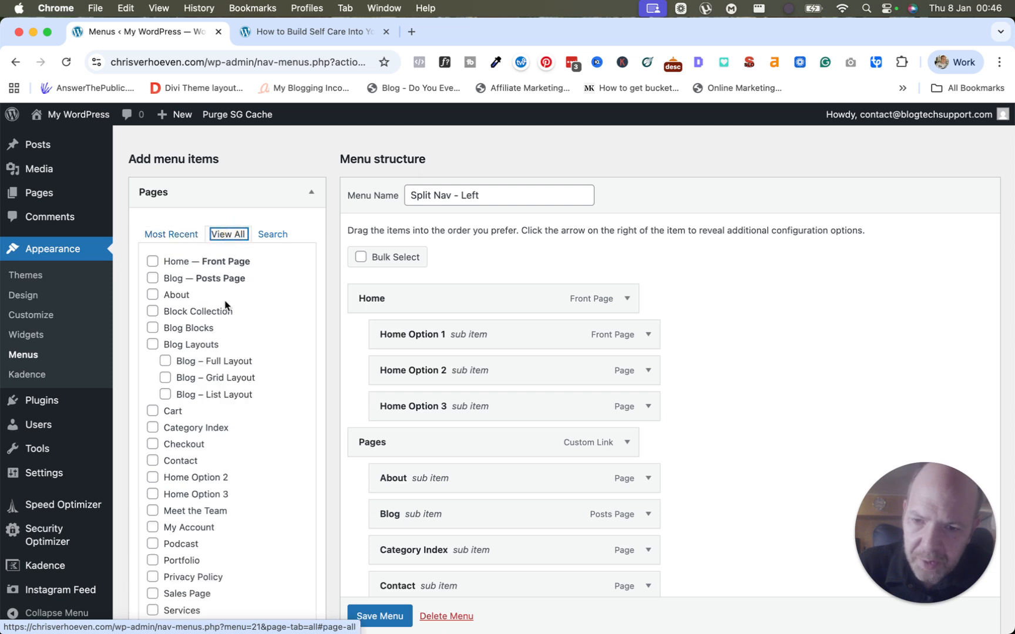
scroll(214, 405, "down", 12)
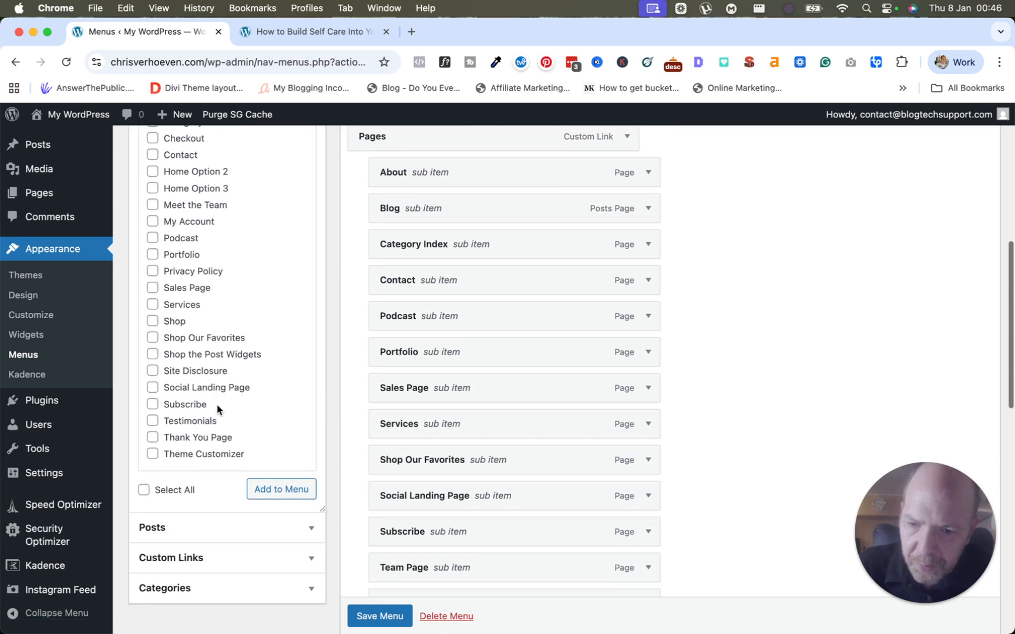
scroll(217, 410, "down", 3)
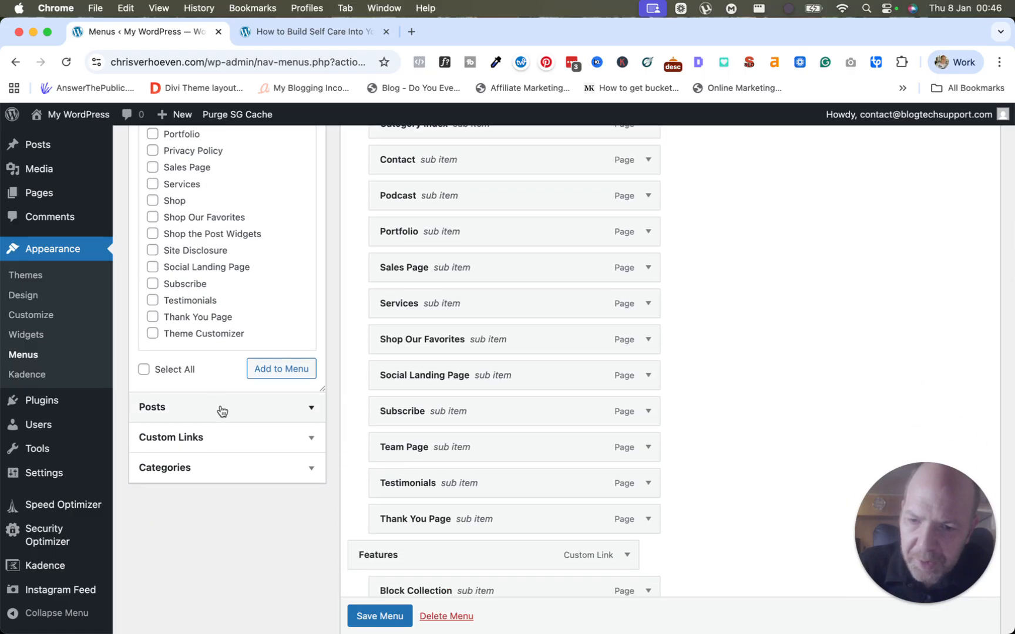
Expand the Posts section of the addable menu items and look through the listed posts
left_click(206, 407)
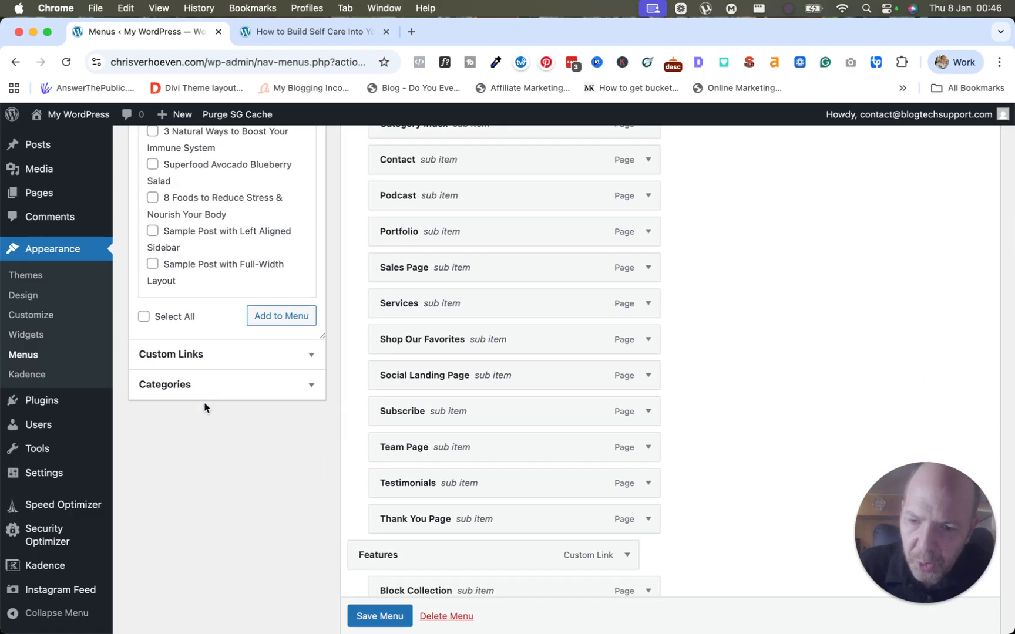
scroll(202, 399, "up", 7)
scroll(202, 403, "up", 9)
scroll(202, 403, "down", 9)
scroll(203, 402, "down", 4)
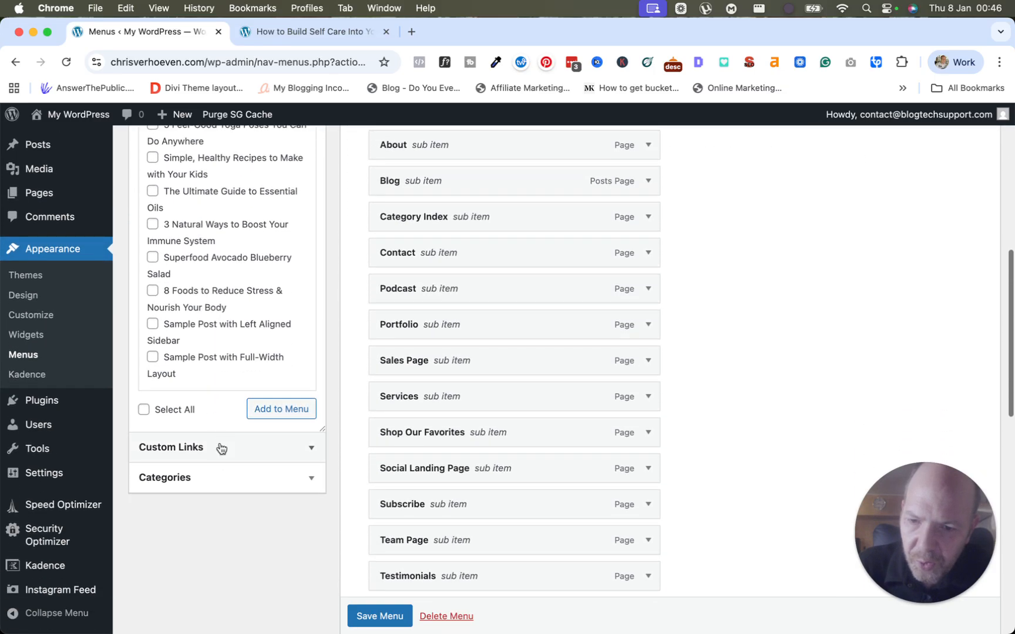
Examine the Custom Links URL and link text fields and the Categories available to add to the menu
left_click(200, 450)
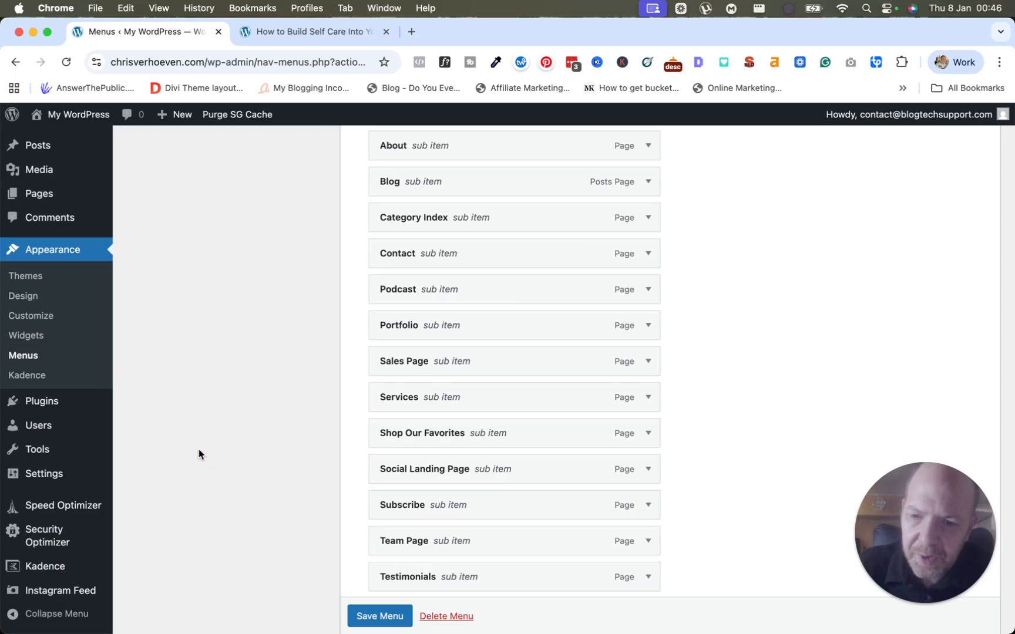
scroll(196, 446, "up", 12)
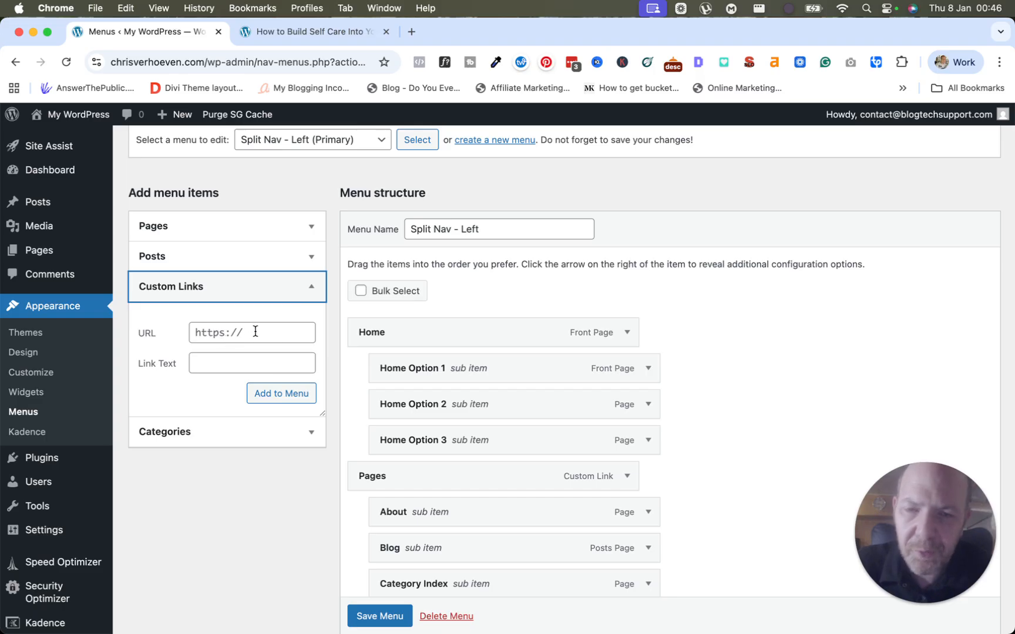
left_click(232, 358)
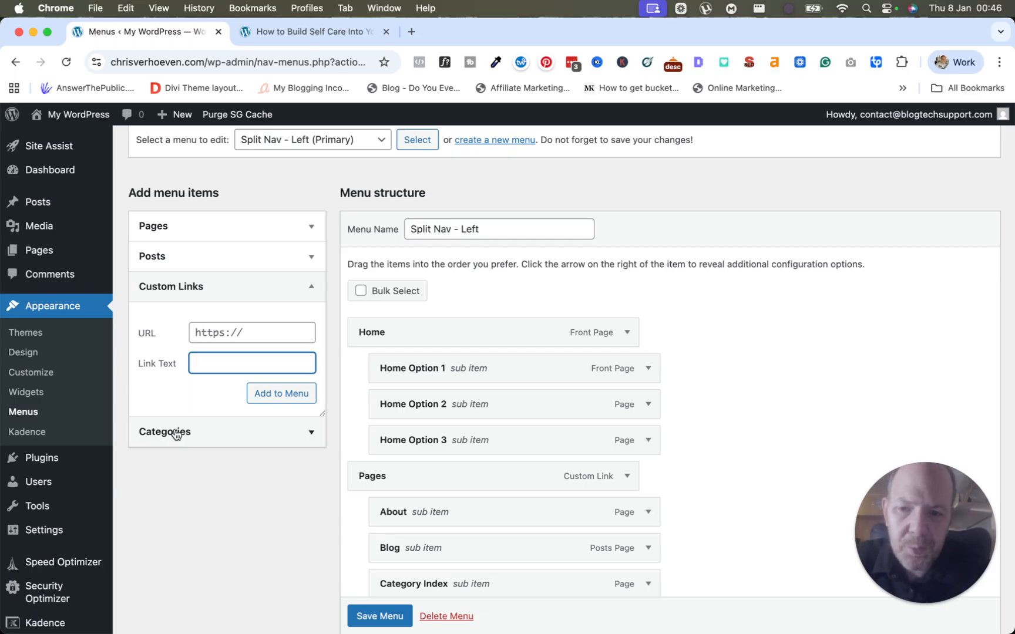
left_click(268, 432)
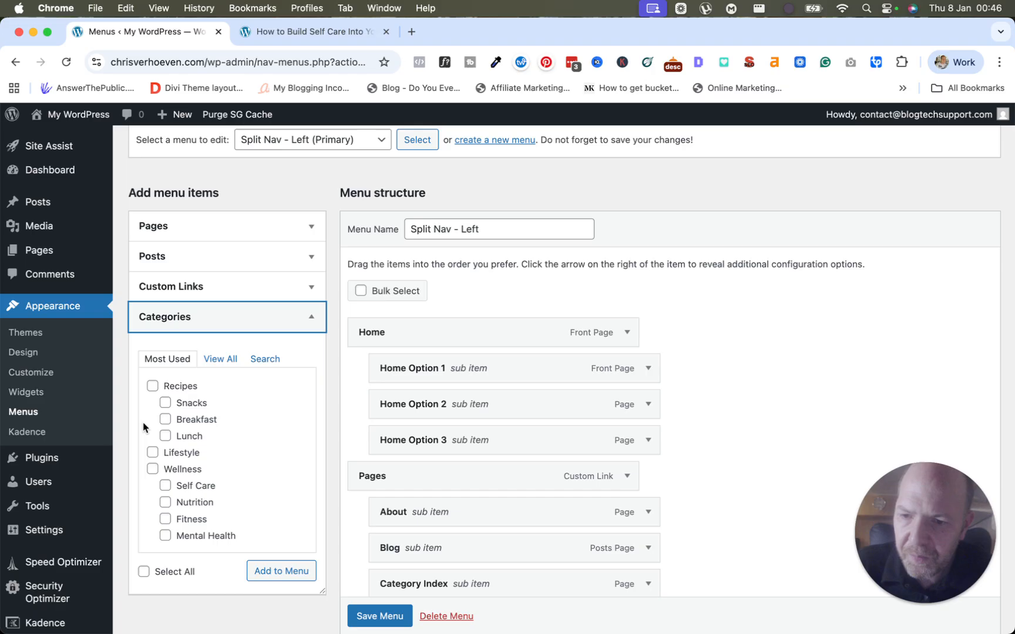
Leave the menus page without saving, open the Kadence theme page and look through its site customization options and Pro addon features
left_click(22, 433)
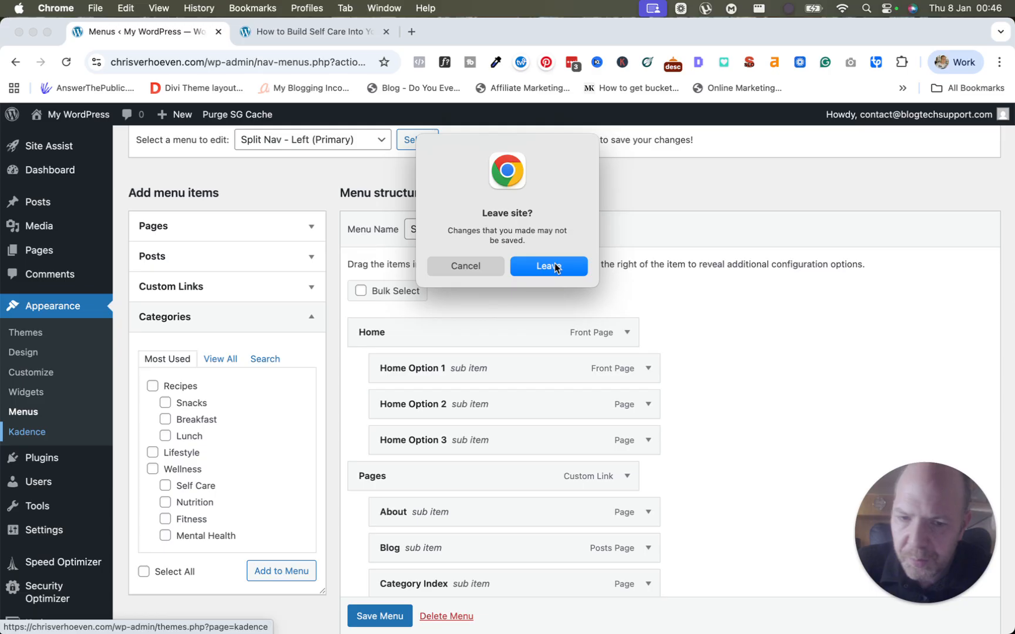
left_click(532, 266)
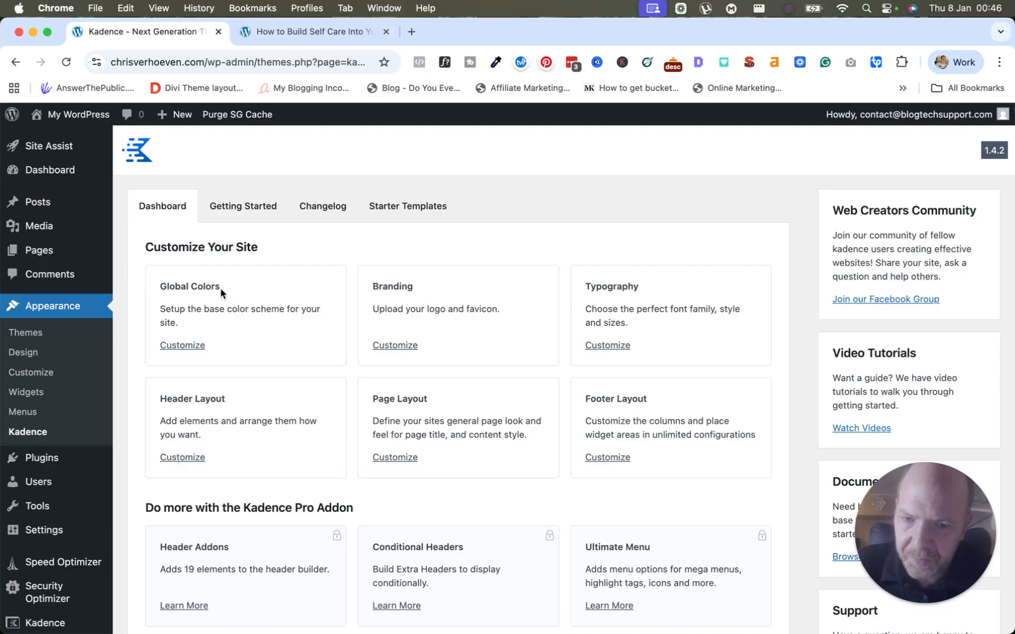
scroll(411, 302, "down", 6)
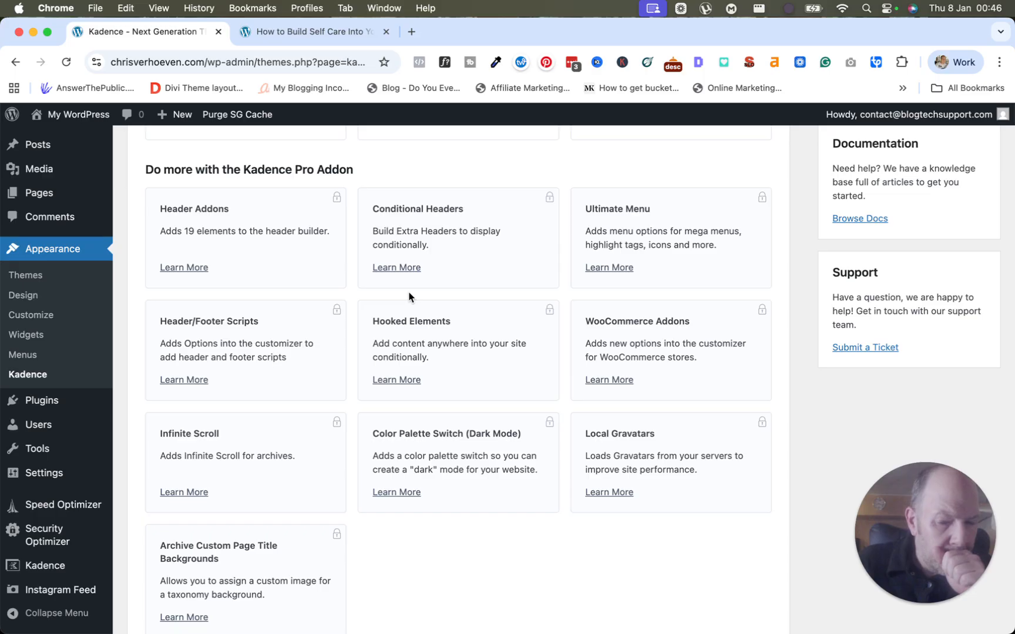
scroll(401, 290, "down", 2)
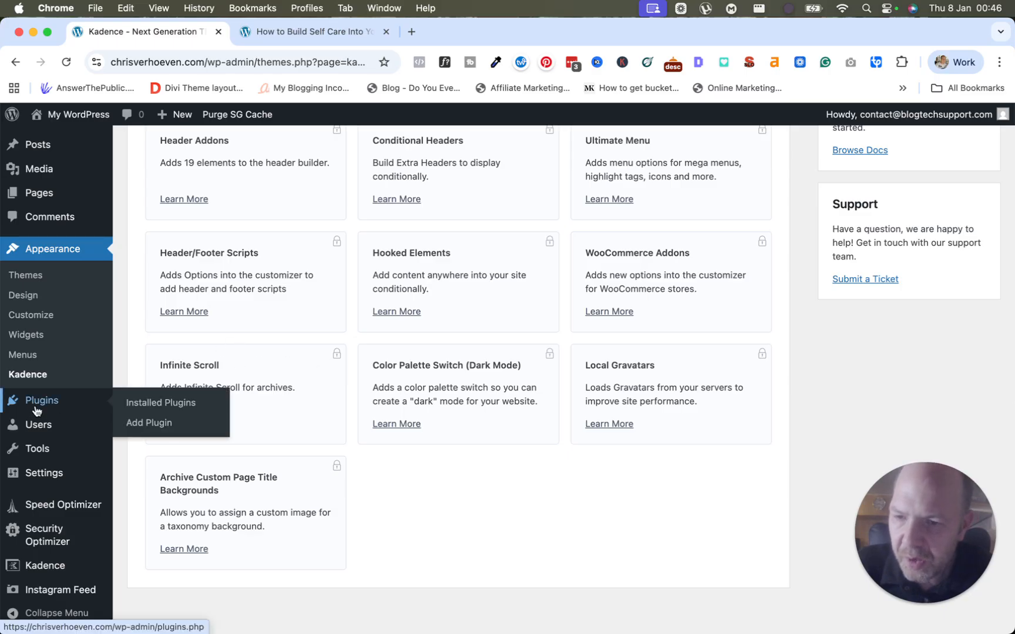
scroll(249, 370, "up", 1)
scroll(249, 364, "up", 10)
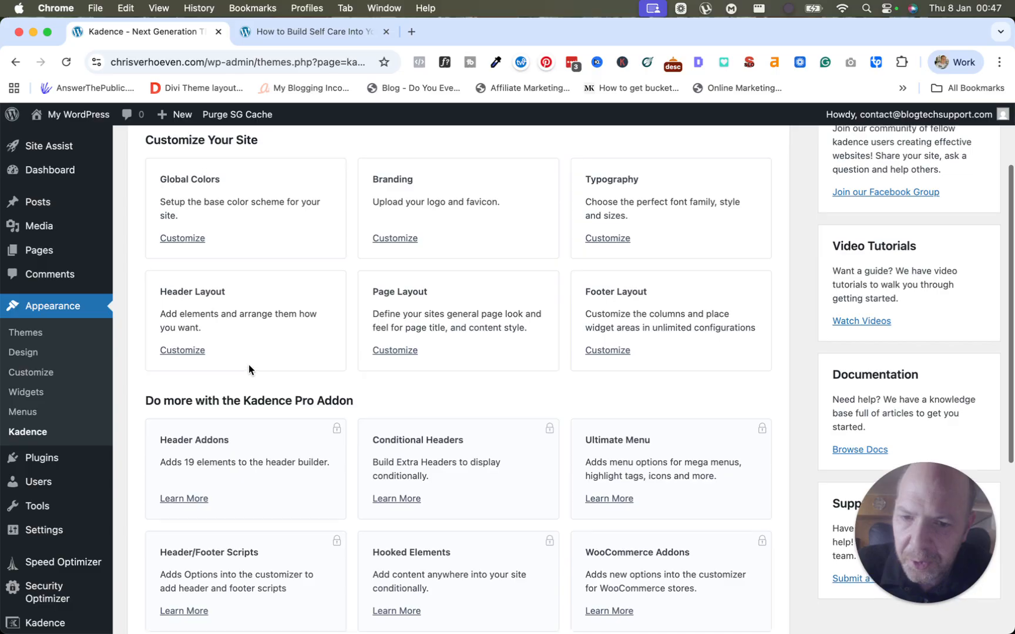
scroll(249, 366, "down", 3)
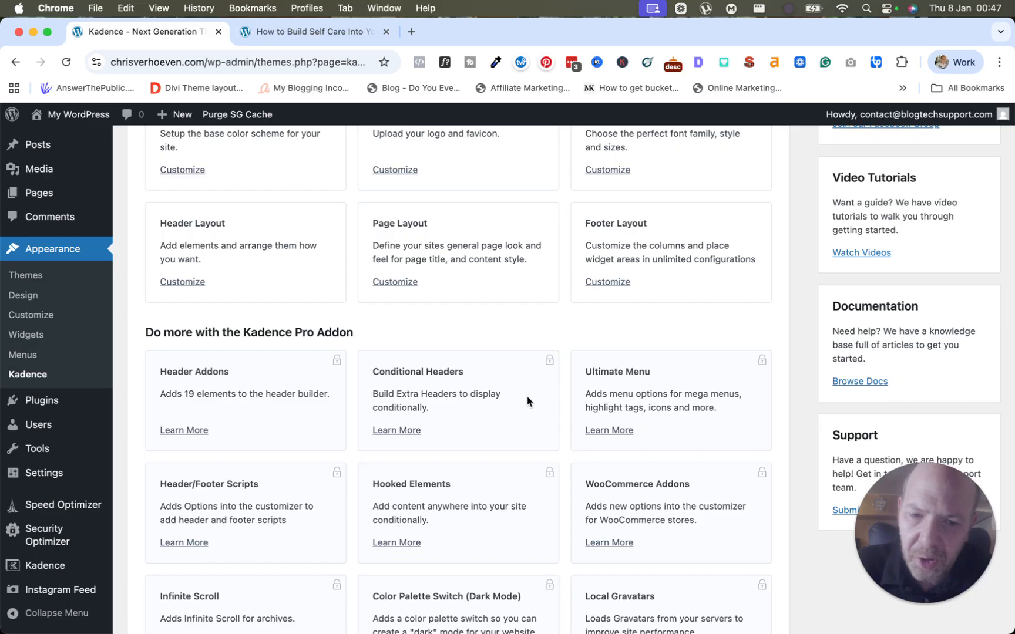
scroll(446, 494, "down", 5)
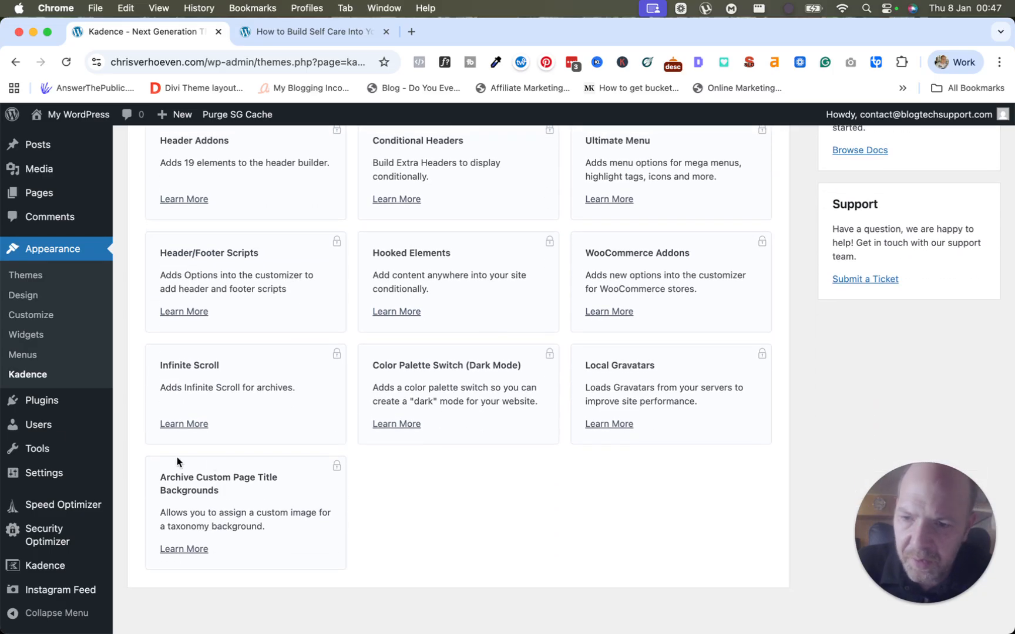
Open the installed plugins and look through the whole list
mouse_move(27, 400)
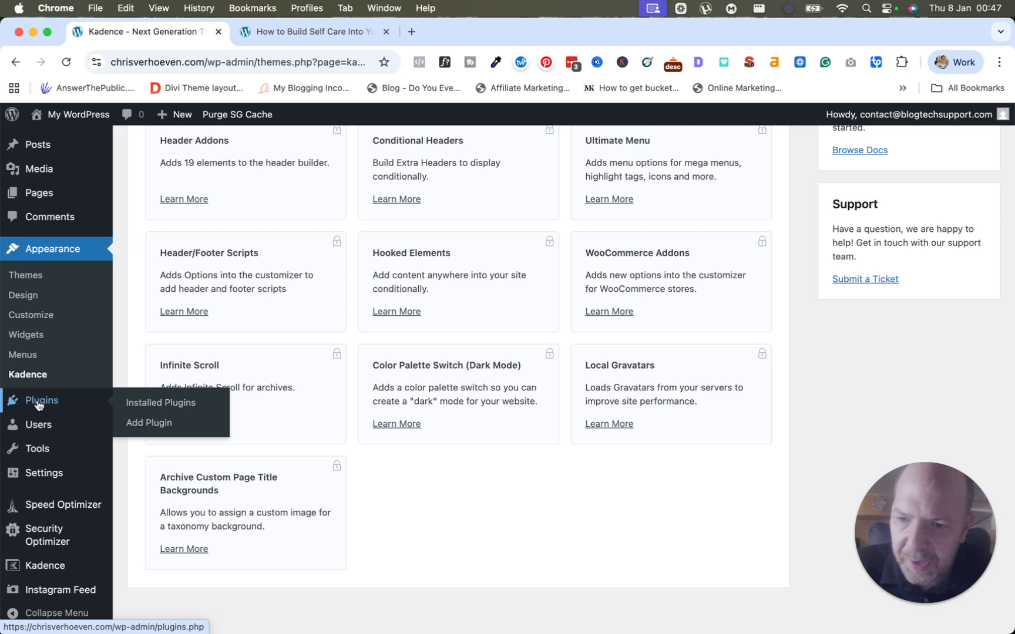
left_click(38, 404)
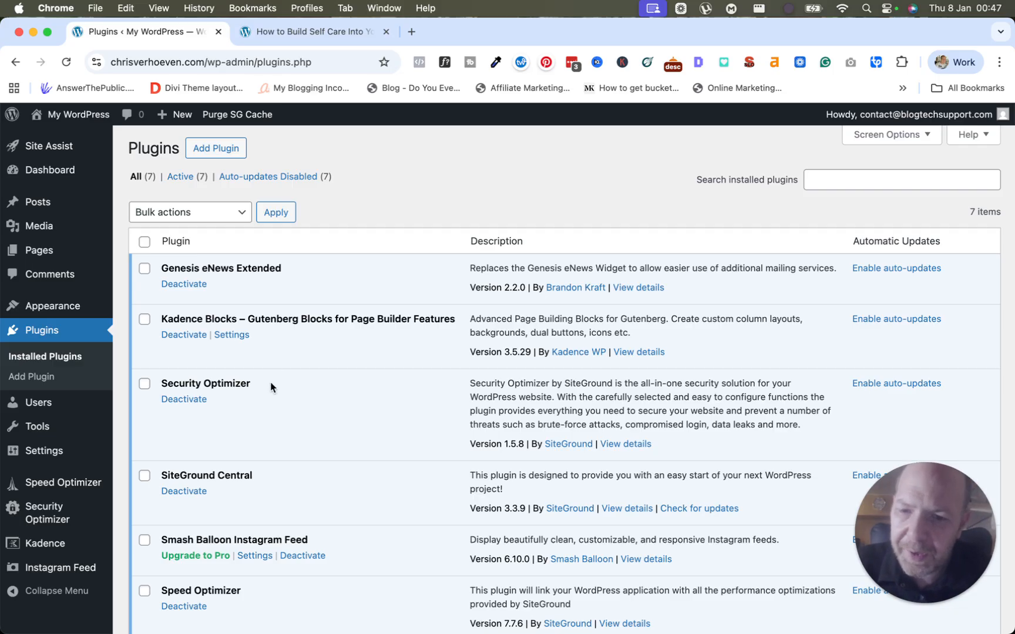
scroll(268, 386, "down", 3)
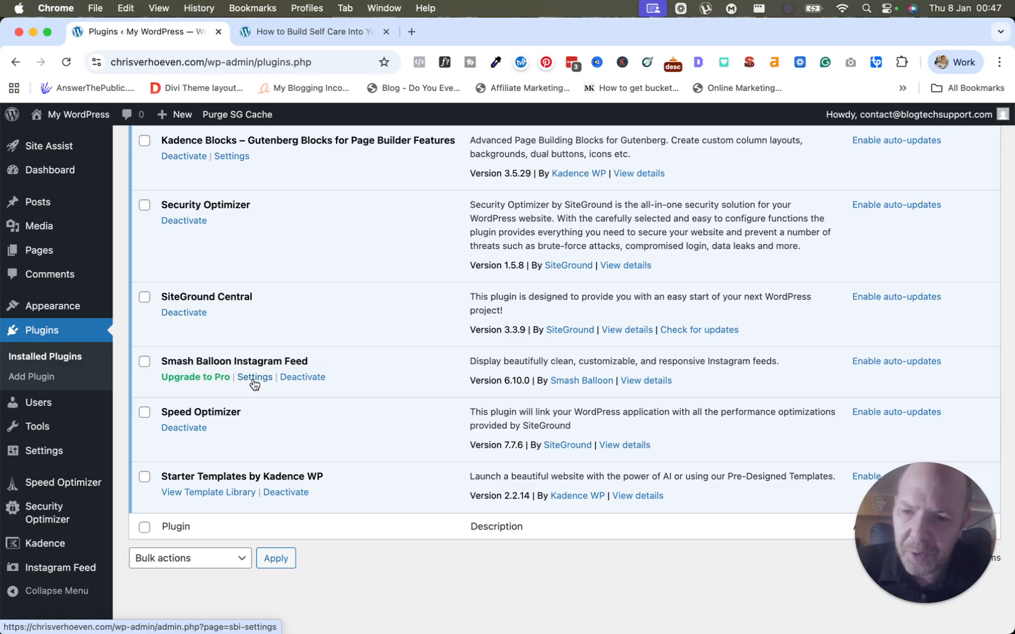
scroll(254, 384, "up", 3)
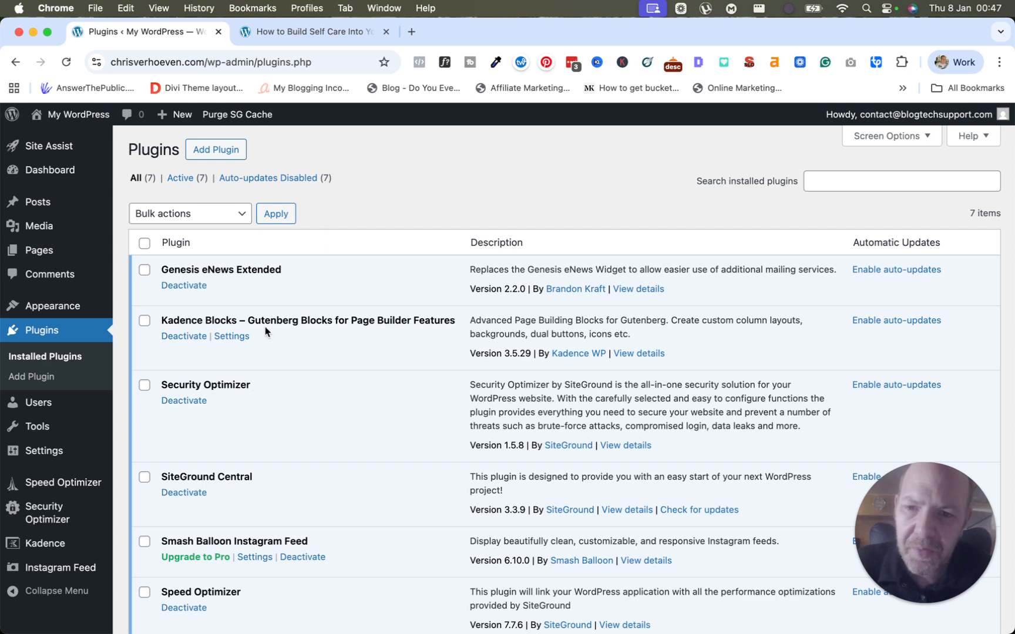
Go to adding a new plugin and search the plugin directory for shortpixel
left_click(228, 150)
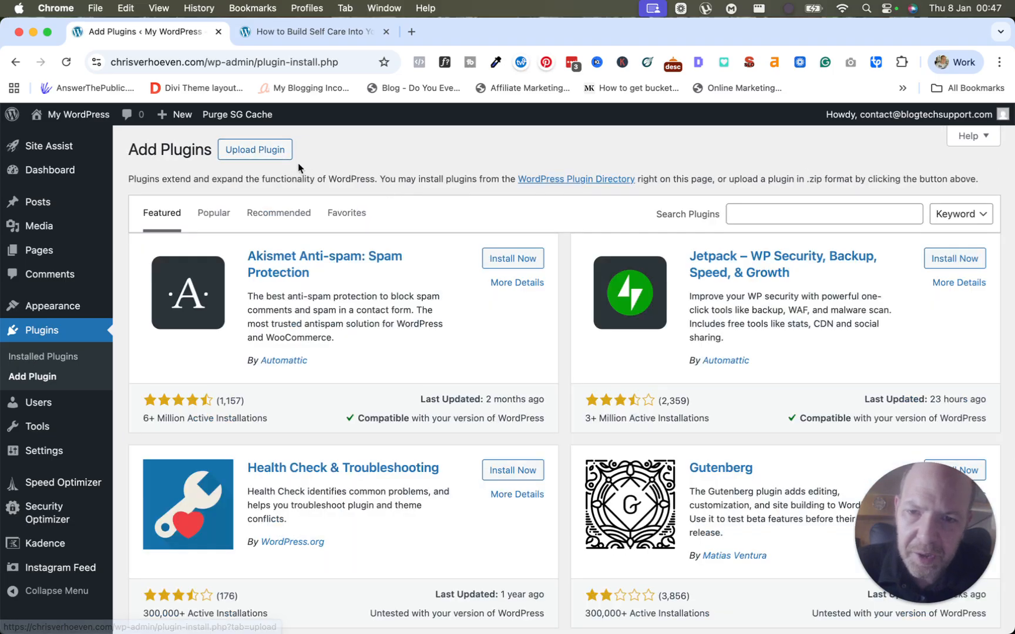
left_click(796, 215)
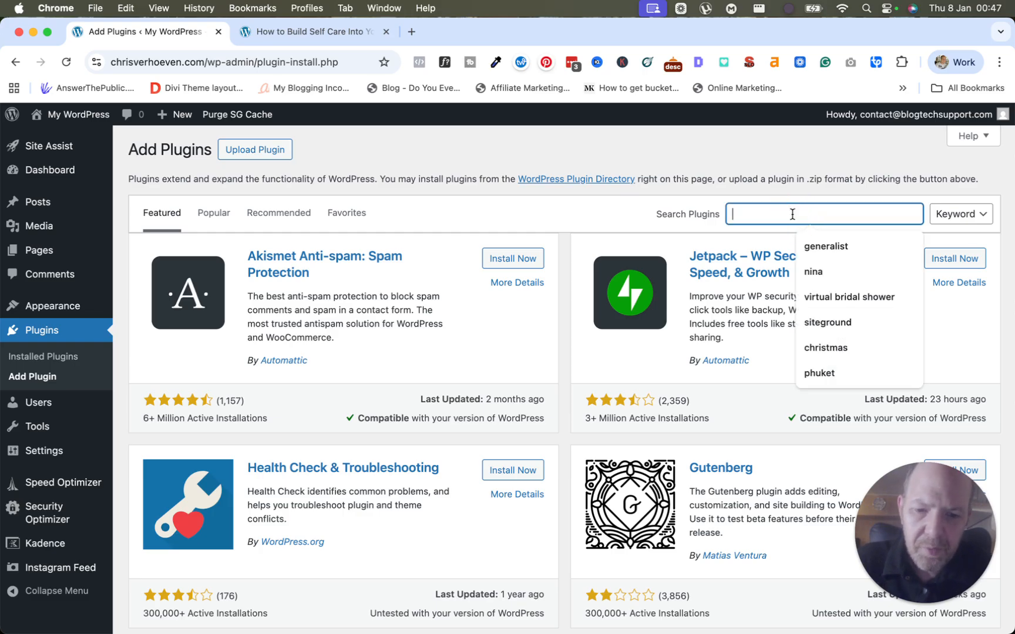
type("shor")
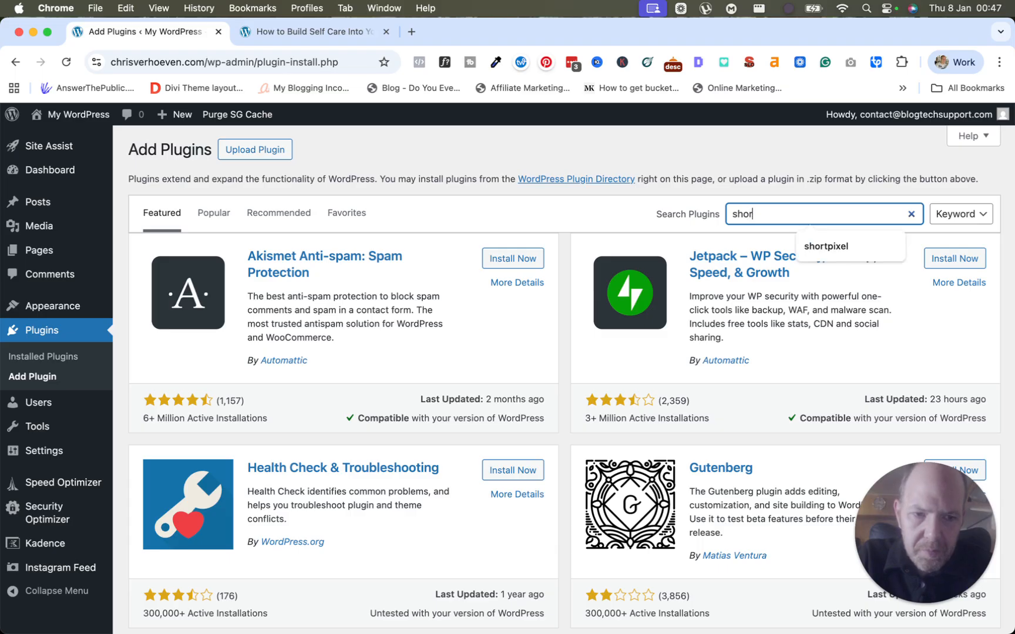
type("tpixel")
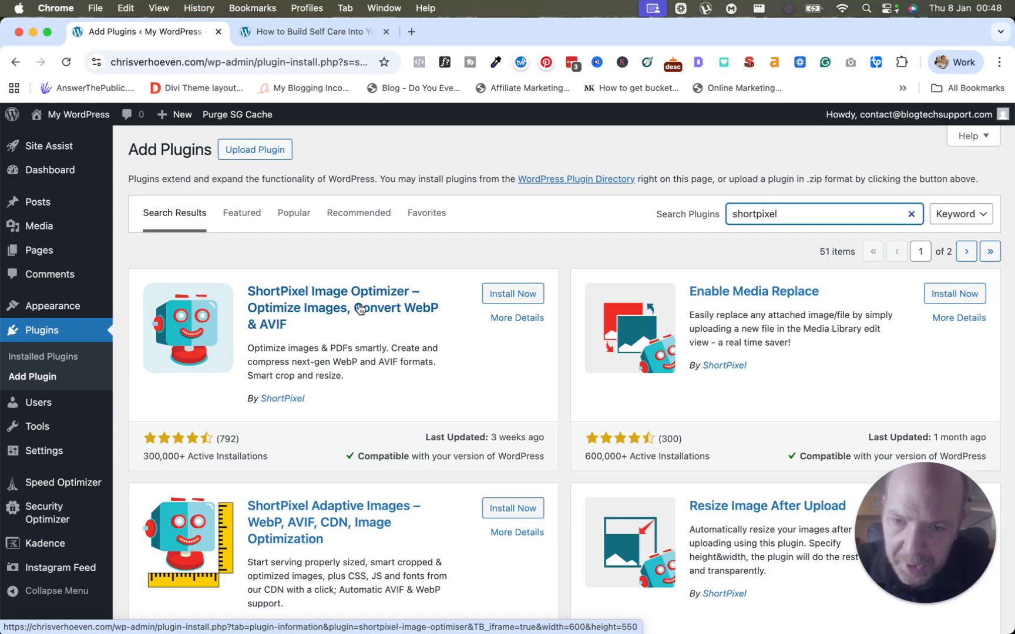
Clear the plugin search and look through the popular plugins down to the SEO plugins such as Rank Math SEO and All in One SEO
left_click(911, 214)
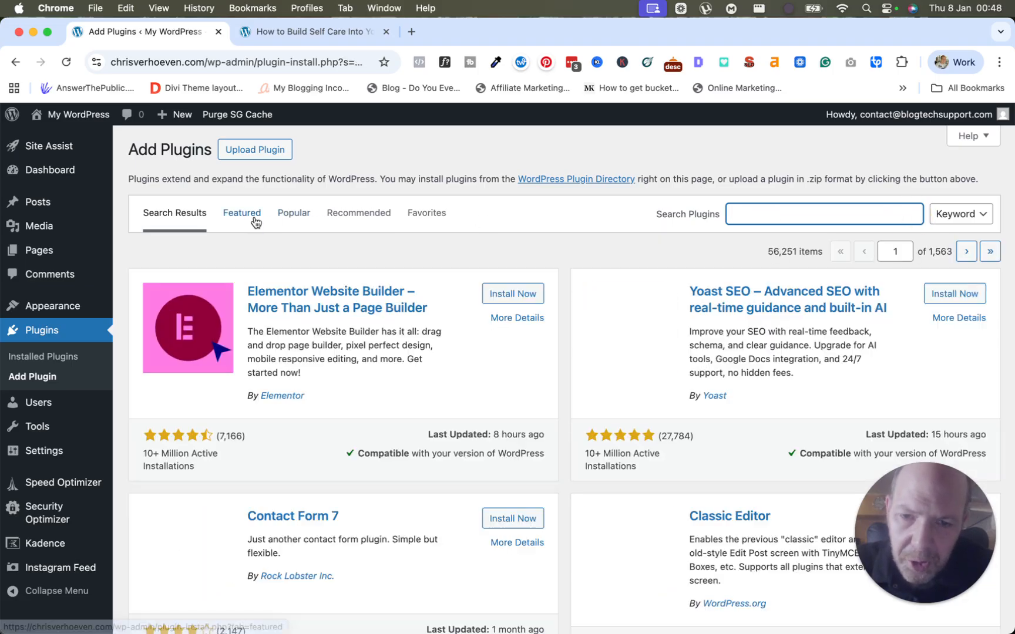
left_click(293, 215)
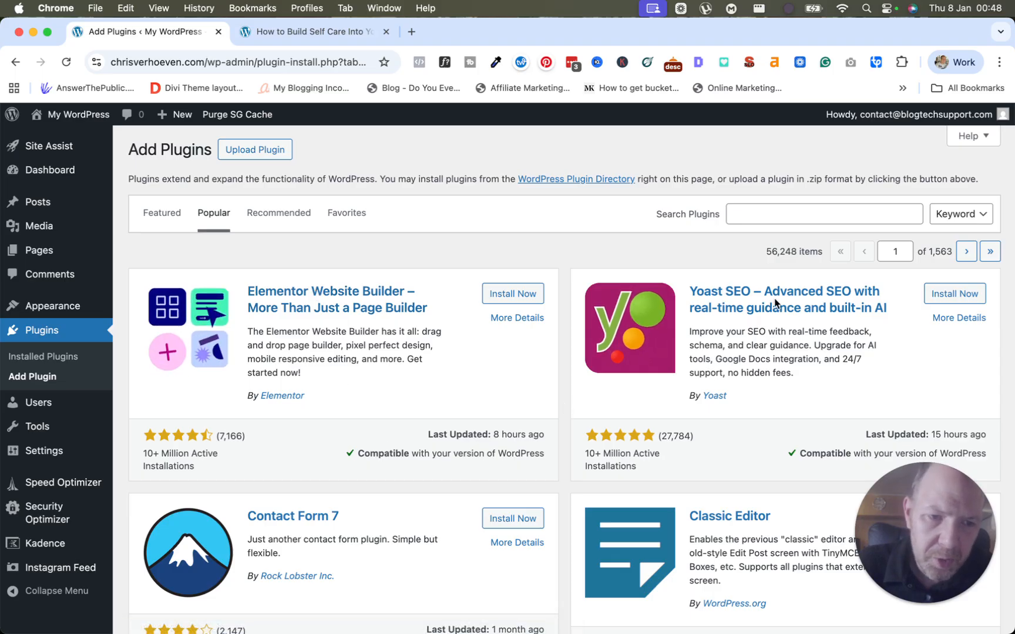
scroll(678, 317, "down", 5)
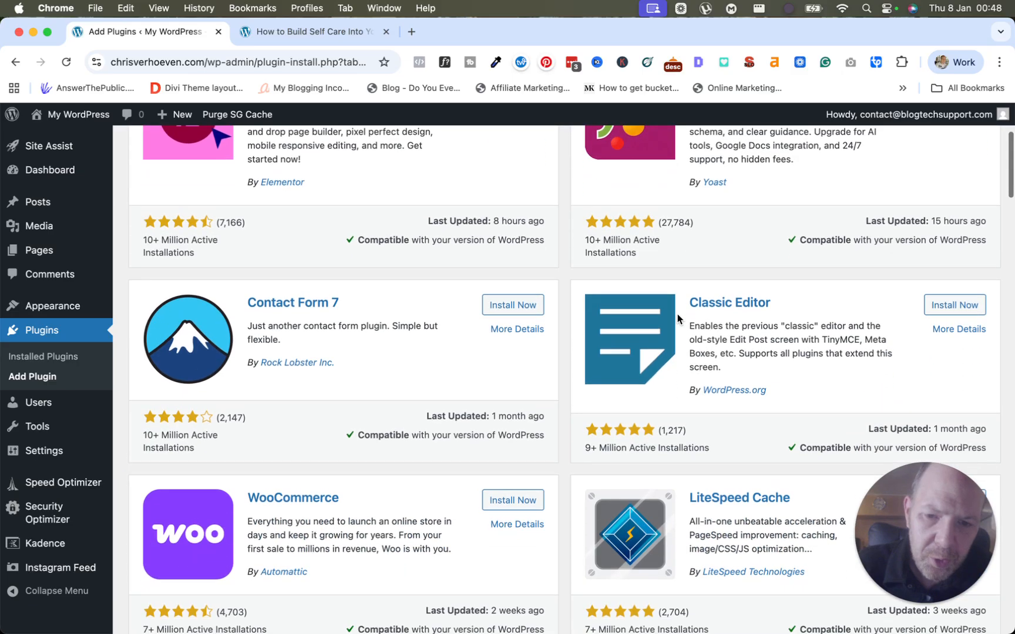
scroll(677, 314, "down", 3)
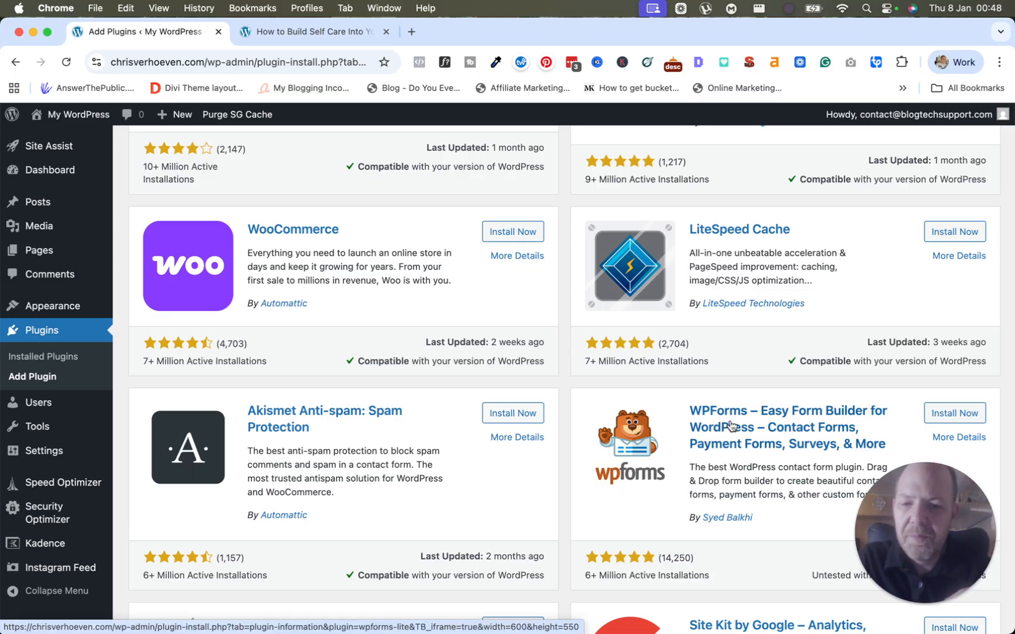
scroll(685, 413, "down", 6)
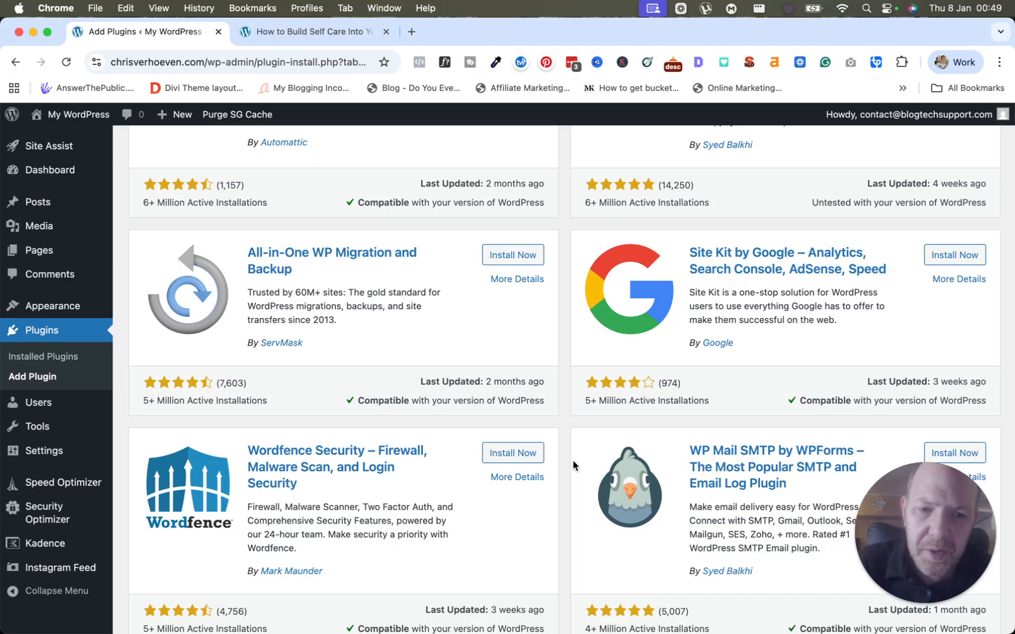
scroll(573, 461, "down", 7)
scroll(573, 463, "down", 3)
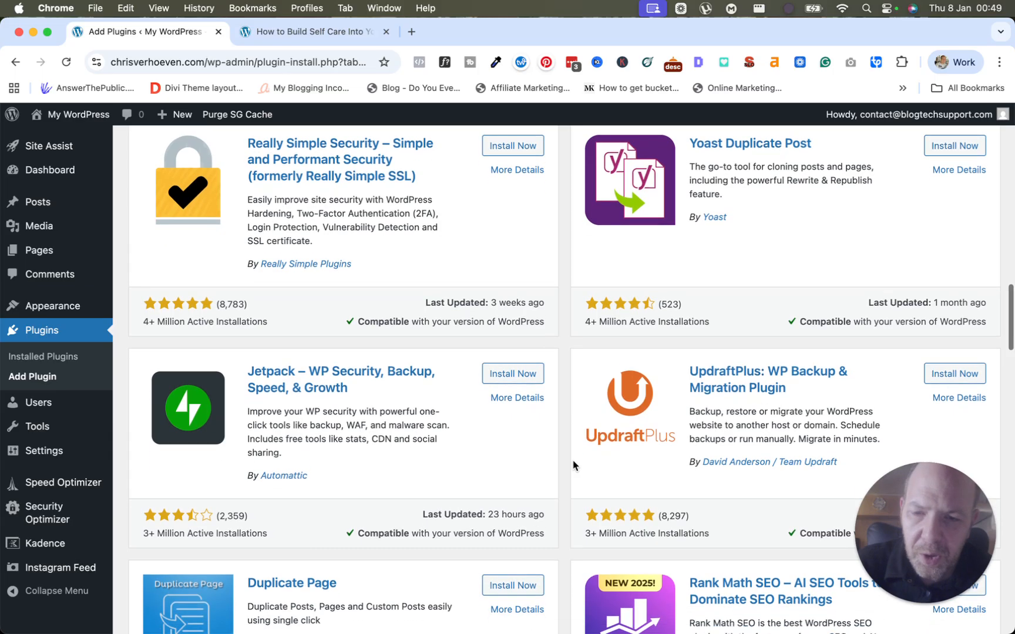
scroll(573, 466, "down", 1)
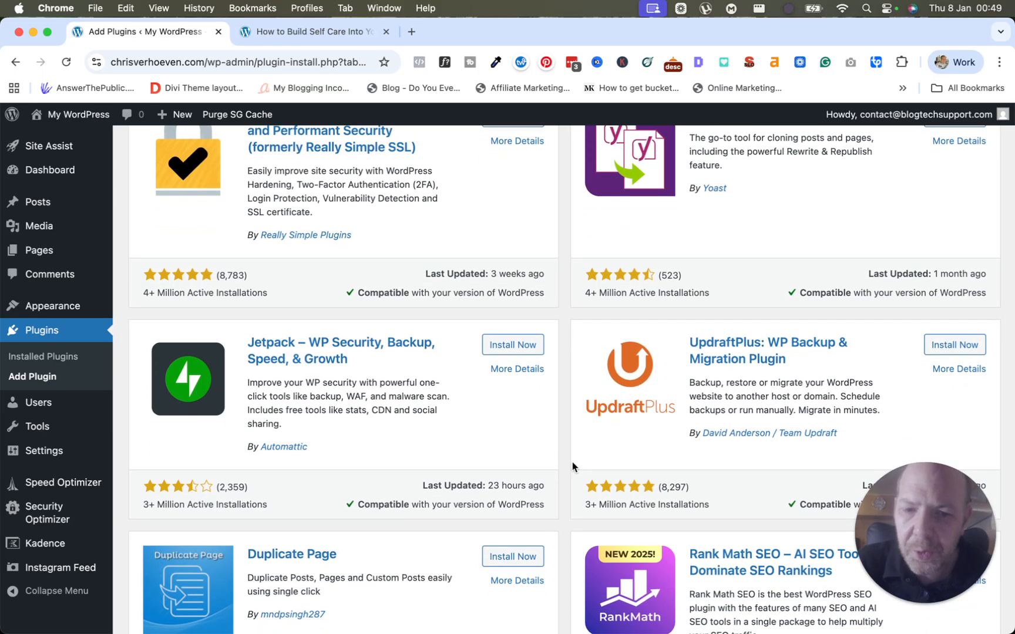
scroll(573, 466, "down", 5)
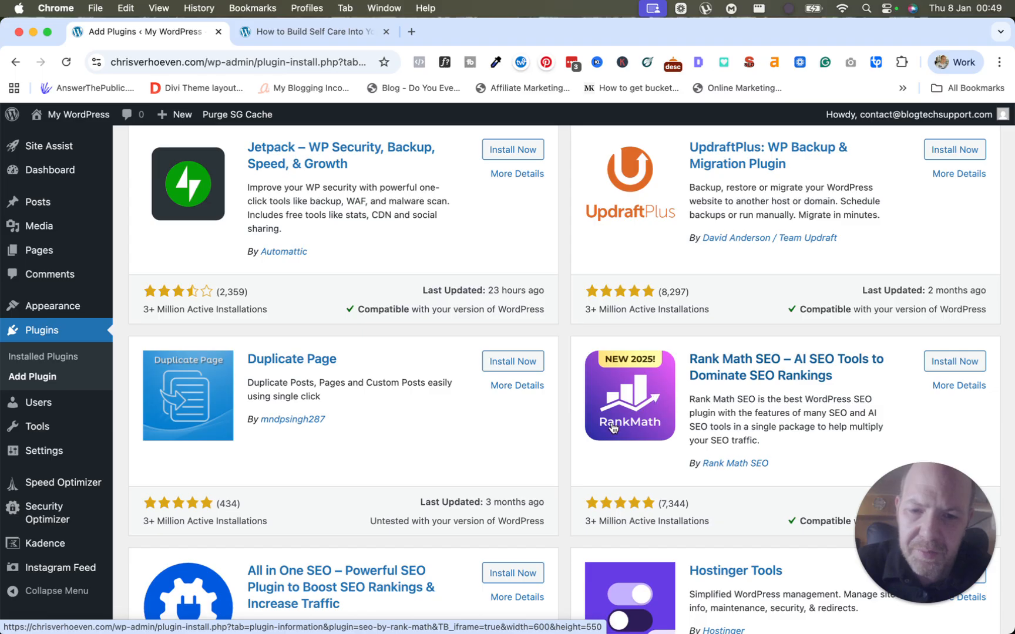
scroll(376, 424, "down", 3)
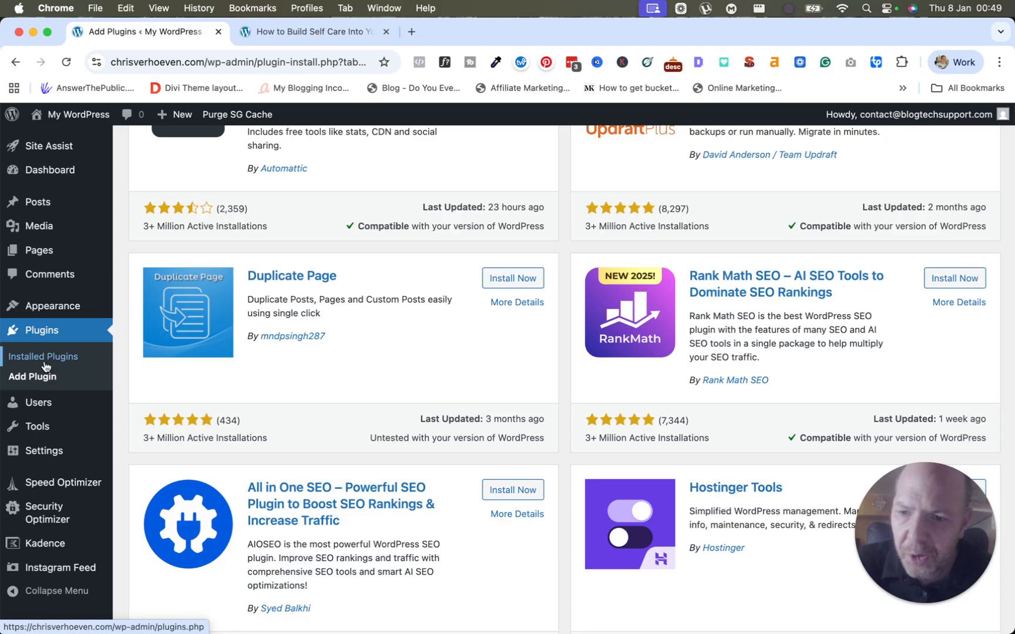
Show the upload form for installing a plugin from a .zip file
scroll(311, 369, "up", 10)
scroll(312, 369, "up", 10)
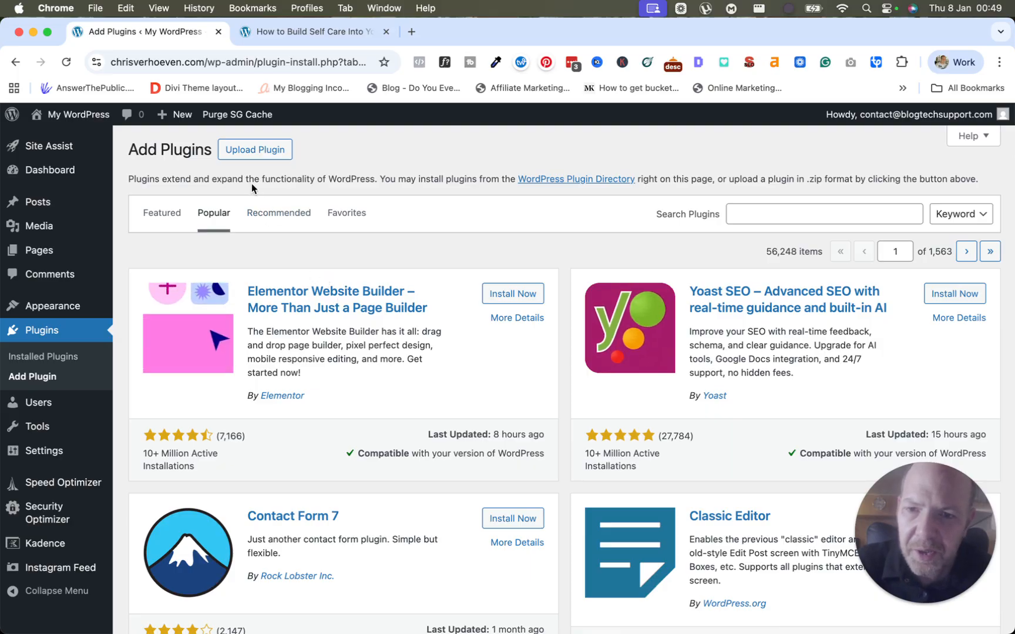
left_click(254, 152)
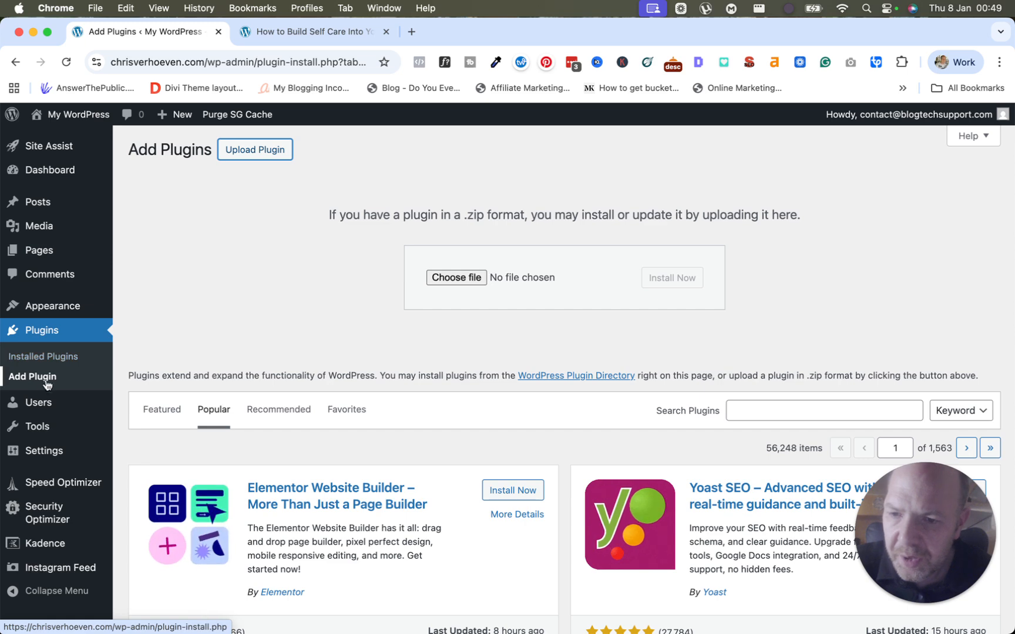
View the site's users, open the Add User form and examine its fields and the available roles without choosing another role
left_click(40, 407)
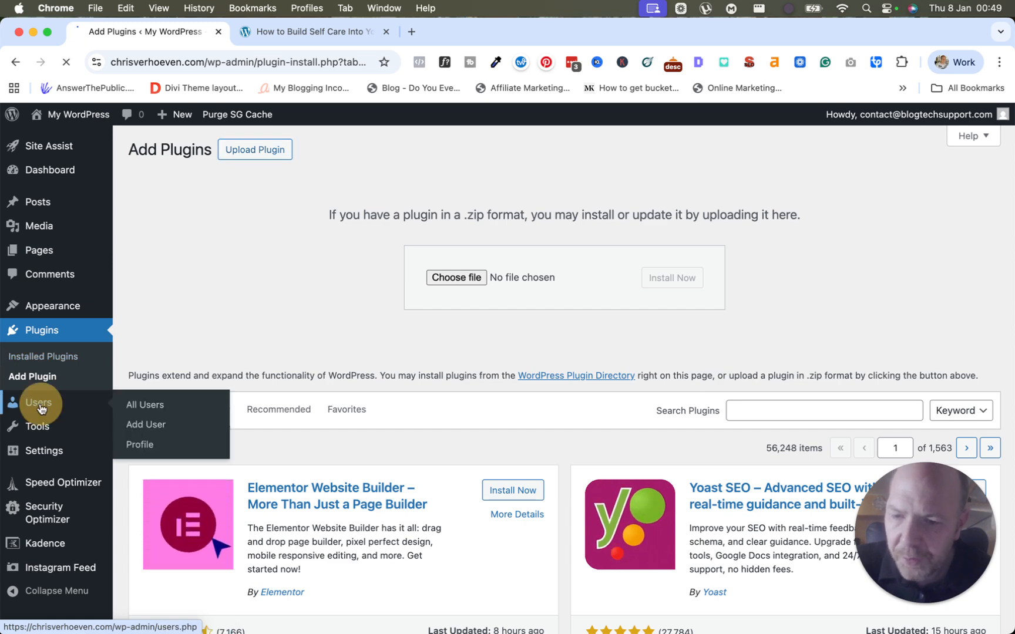
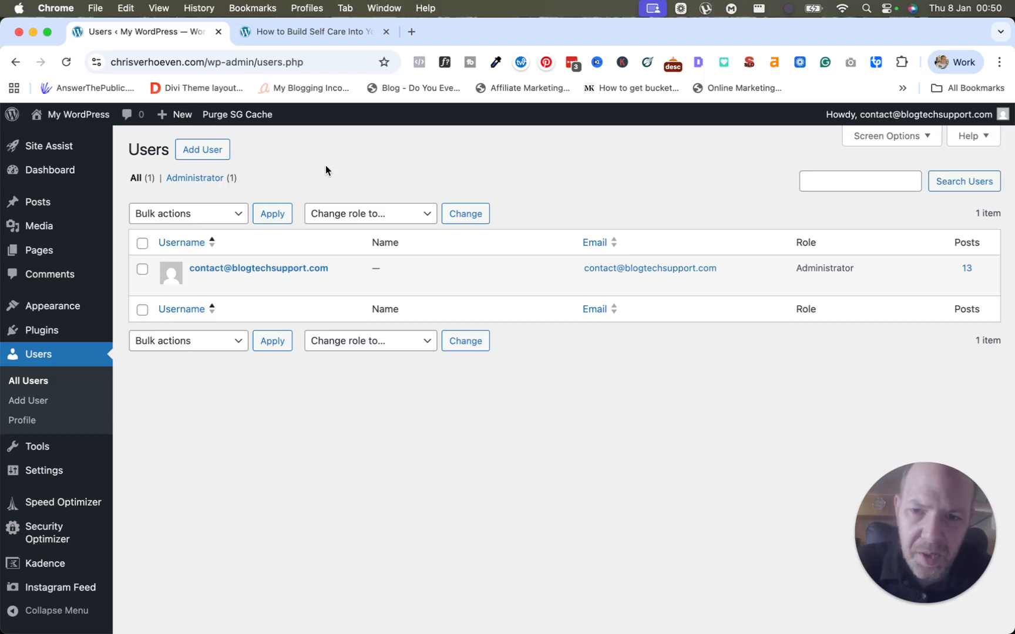
left_click(196, 152)
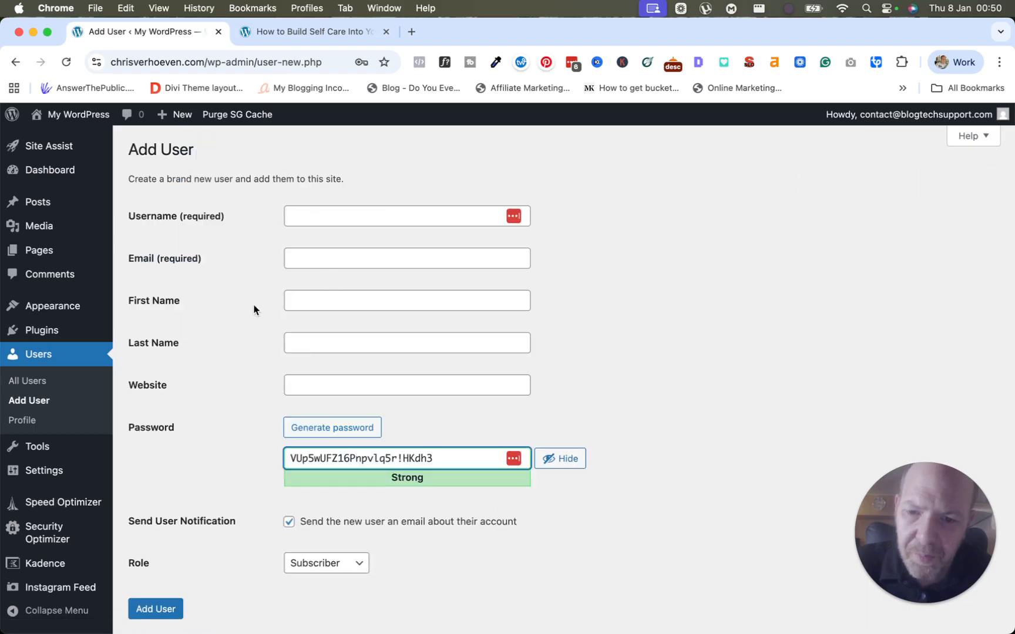
scroll(256, 306, "down", 2)
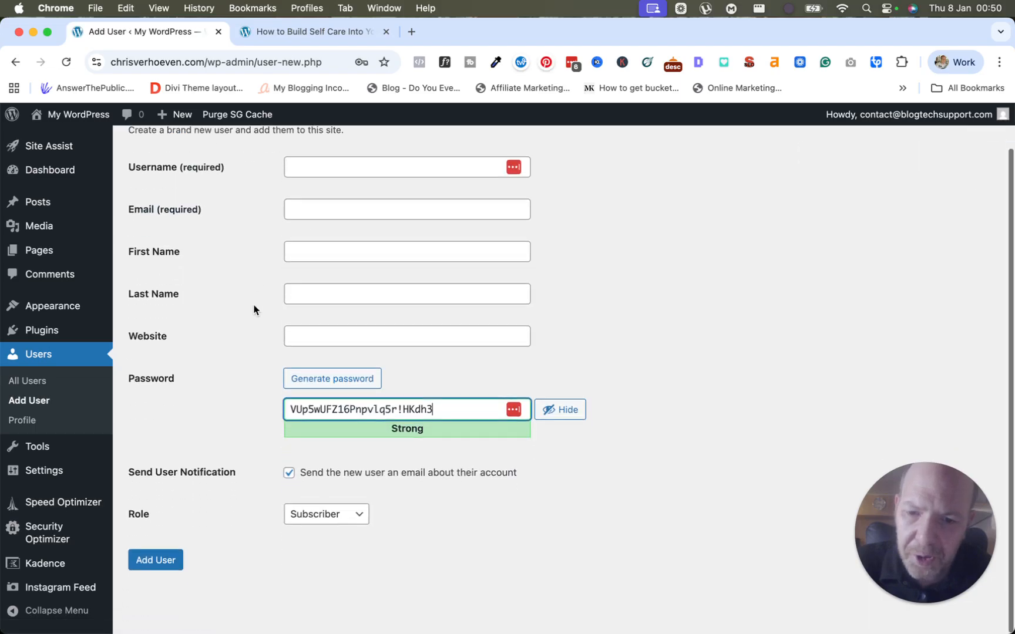
left_click(318, 521)
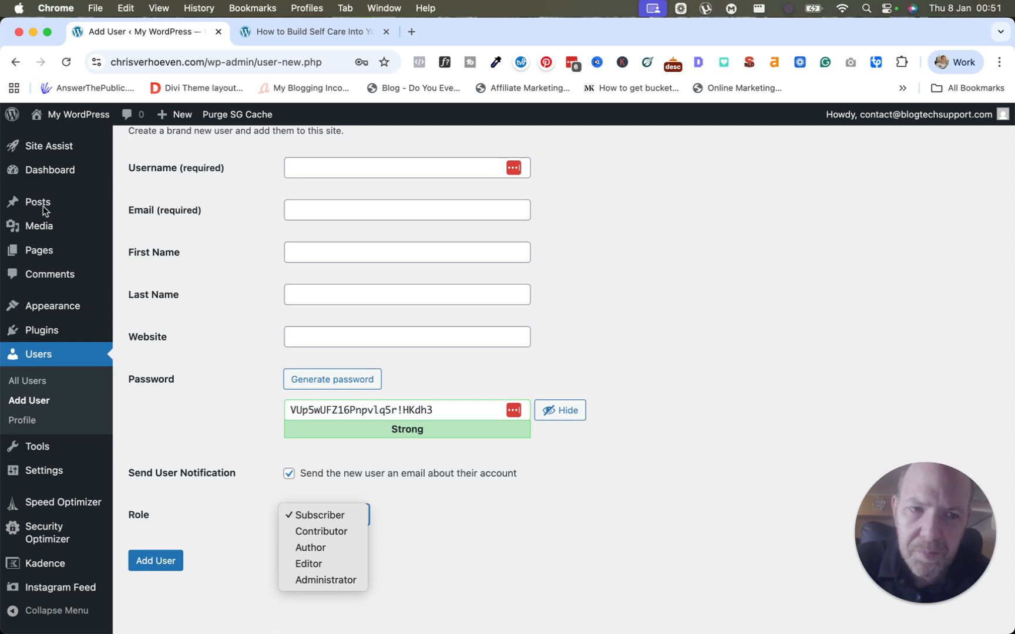
left_click(189, 489)
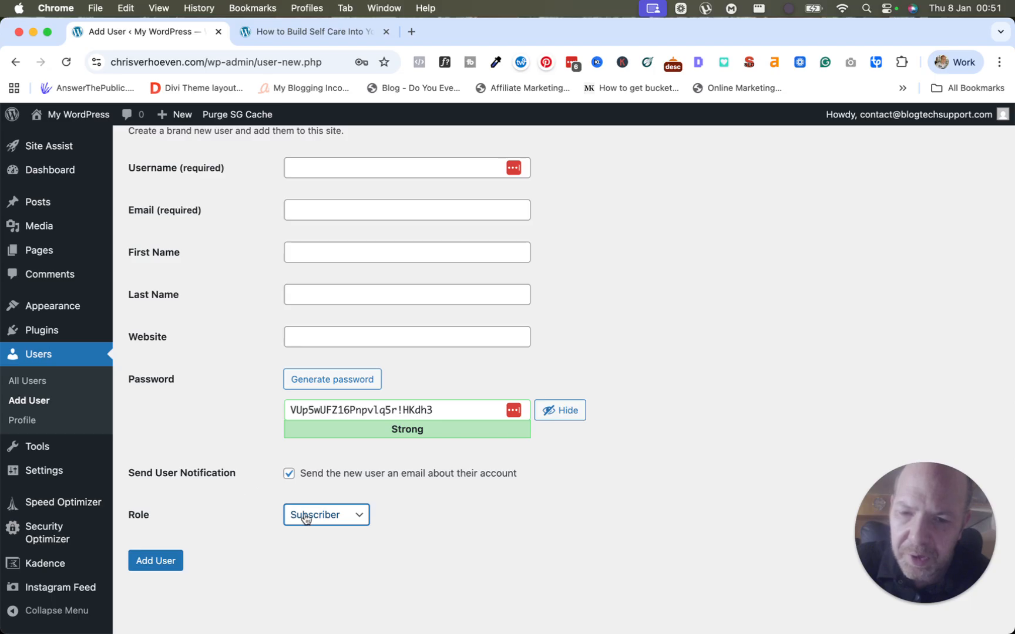
scroll(297, 441, "up", 2)
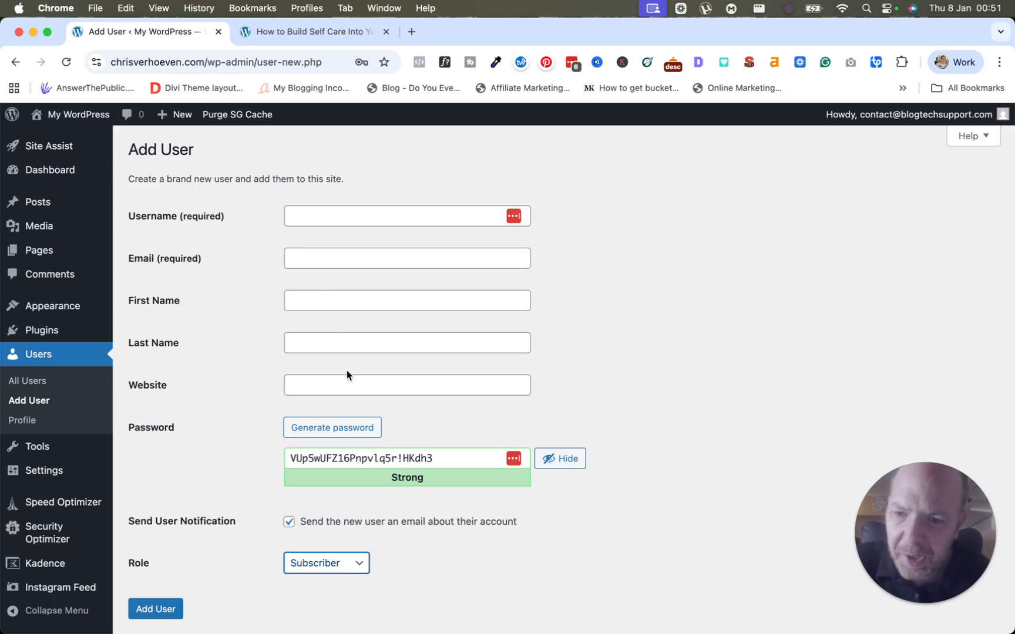
Open the Export tool, leaving the new user form without saving
mouse_move(39, 449)
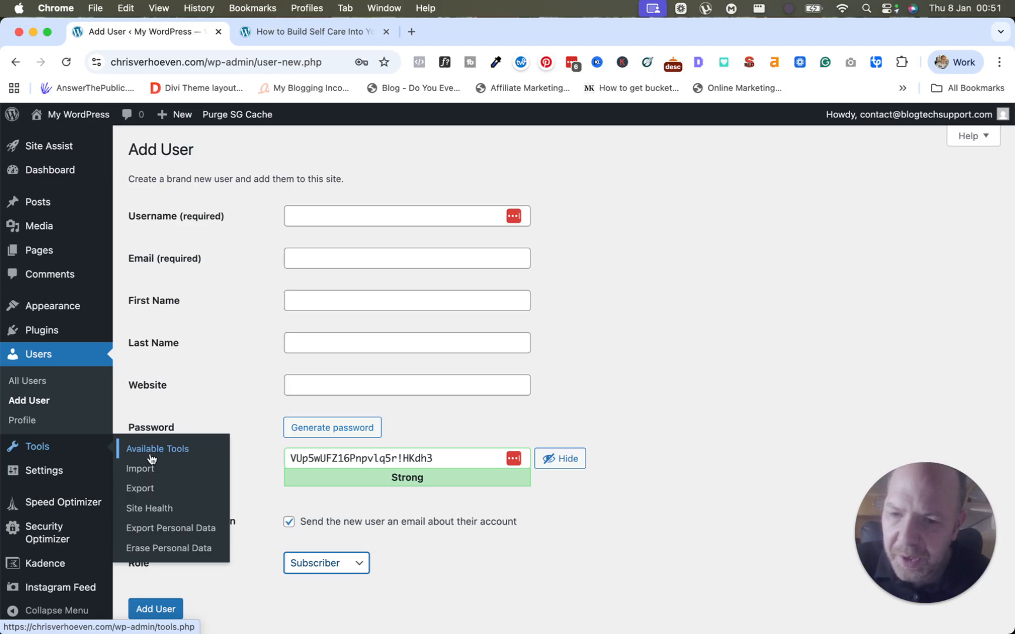
left_click(140, 488)
left_click(538, 267)
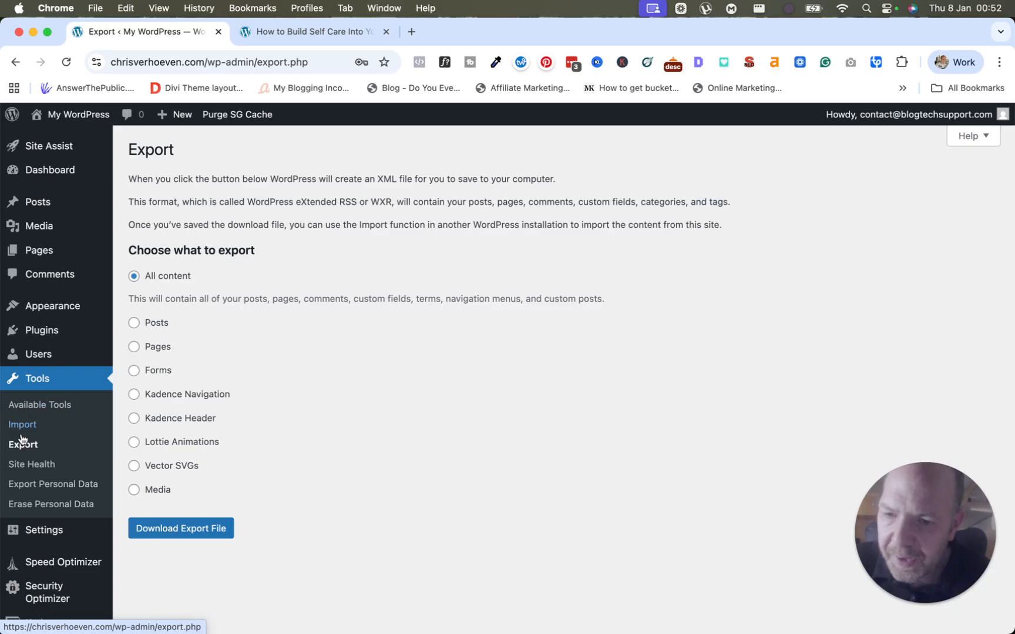
View the Site Health status page and expand the matching Site Health Status widget on the dashboard
left_click(33, 471)
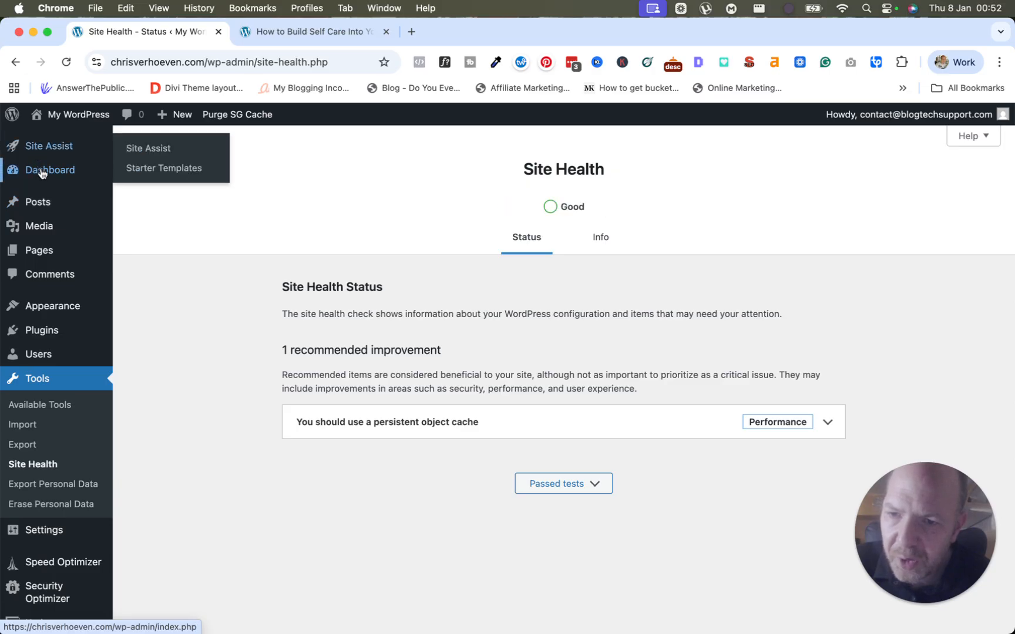
mouse_move(99, 172)
left_click(139, 170)
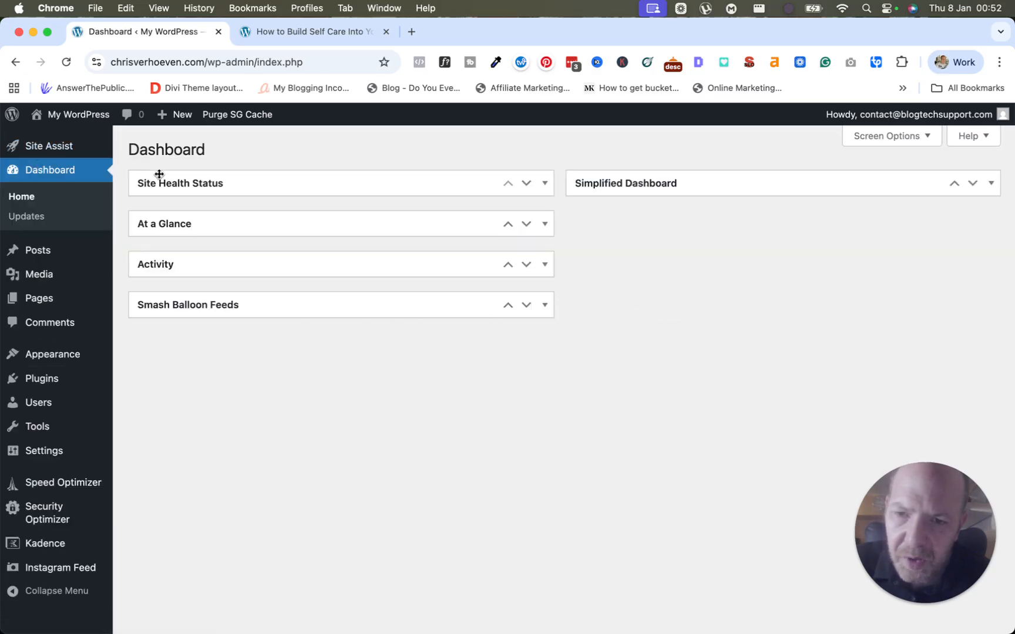
left_click(544, 183)
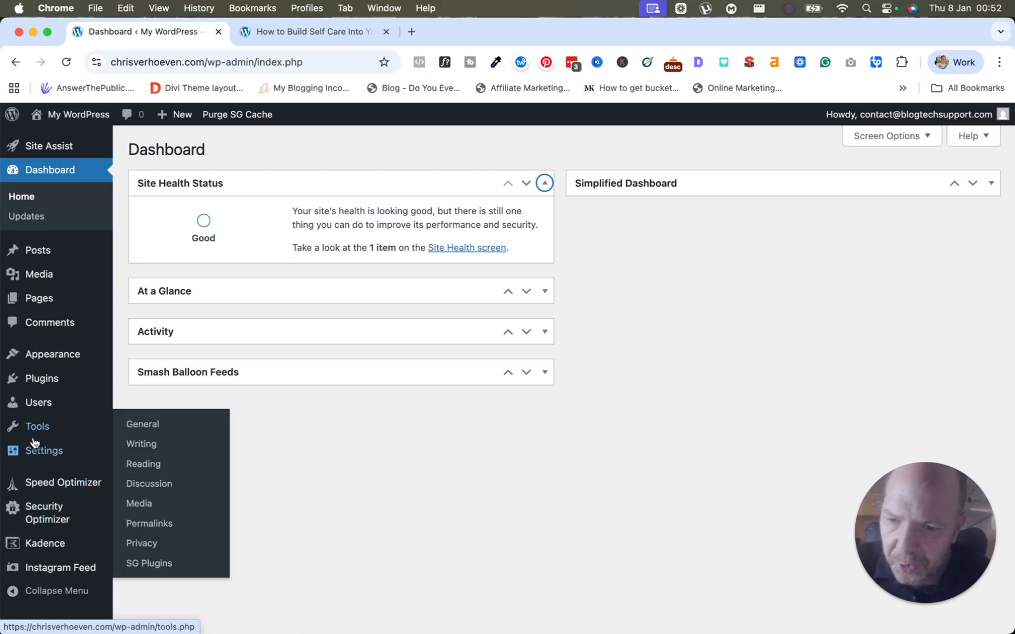
Return to Site Health and expand the Active Theme and Parent Theme details in its site information
left_click(154, 492)
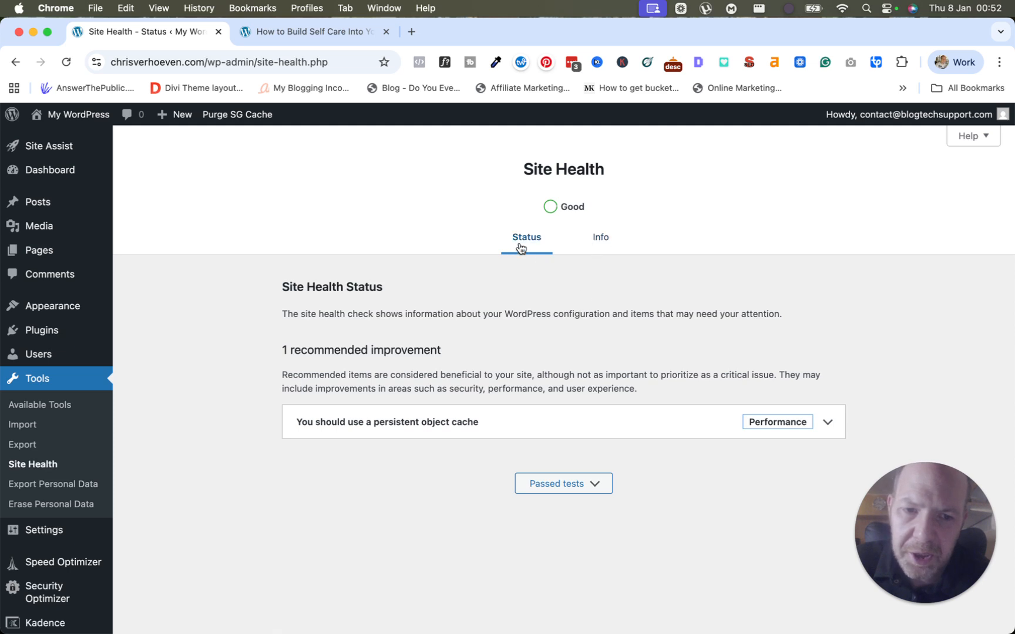
left_click(608, 238)
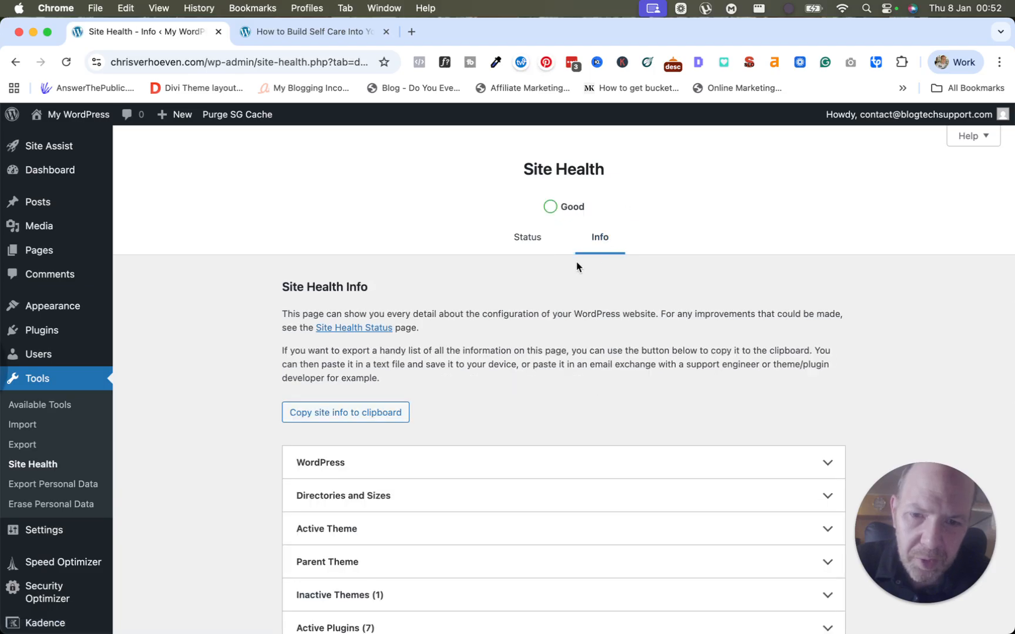
scroll(480, 347, "down", 3)
scroll(480, 349, "down", 3)
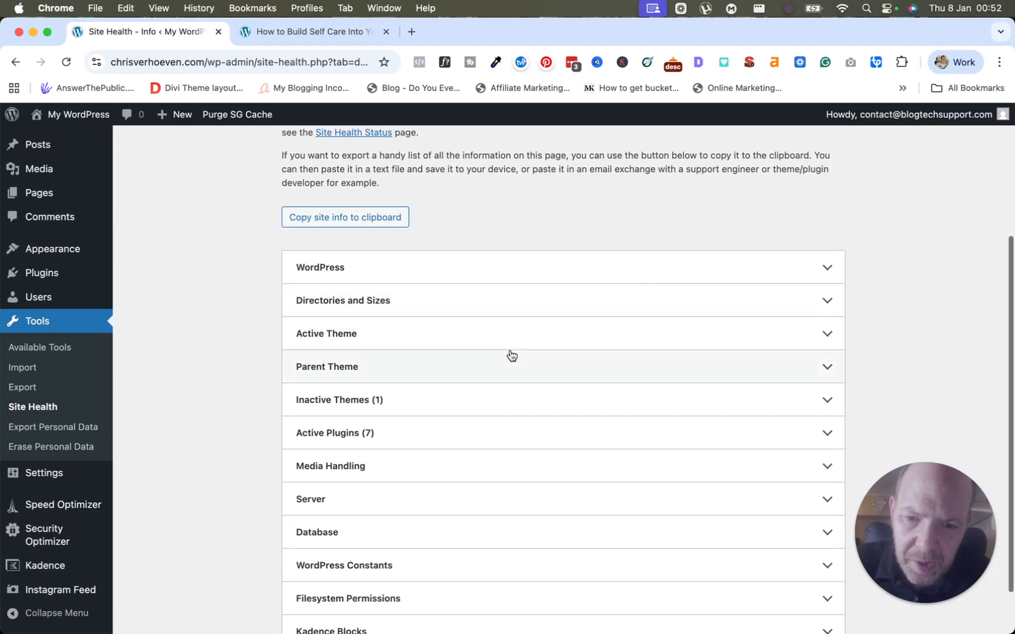
left_click(495, 334)
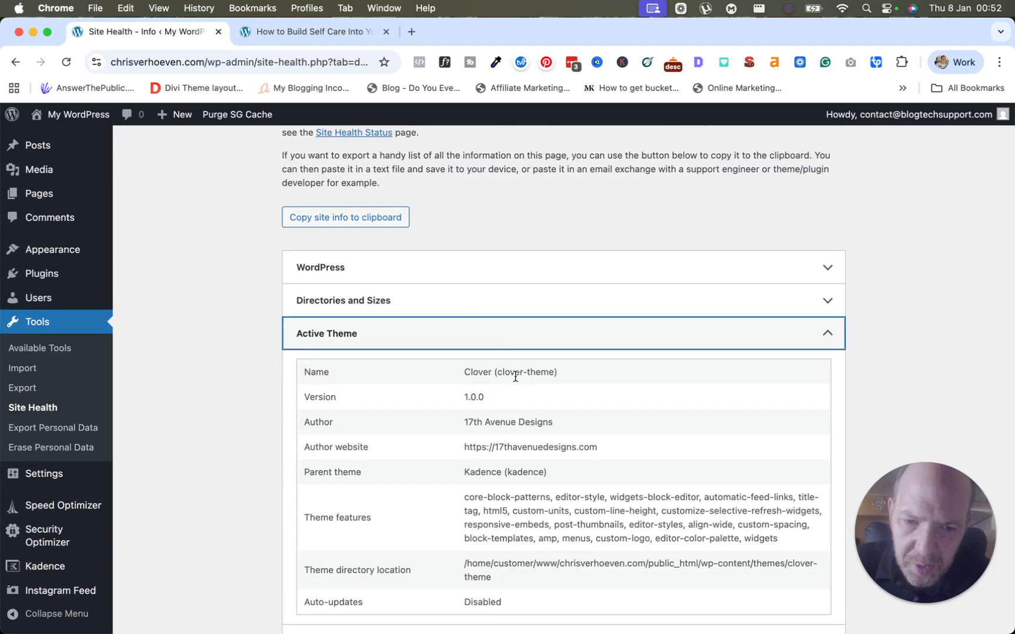
scroll(534, 415, "down", 2)
scroll(534, 418, "down", 7)
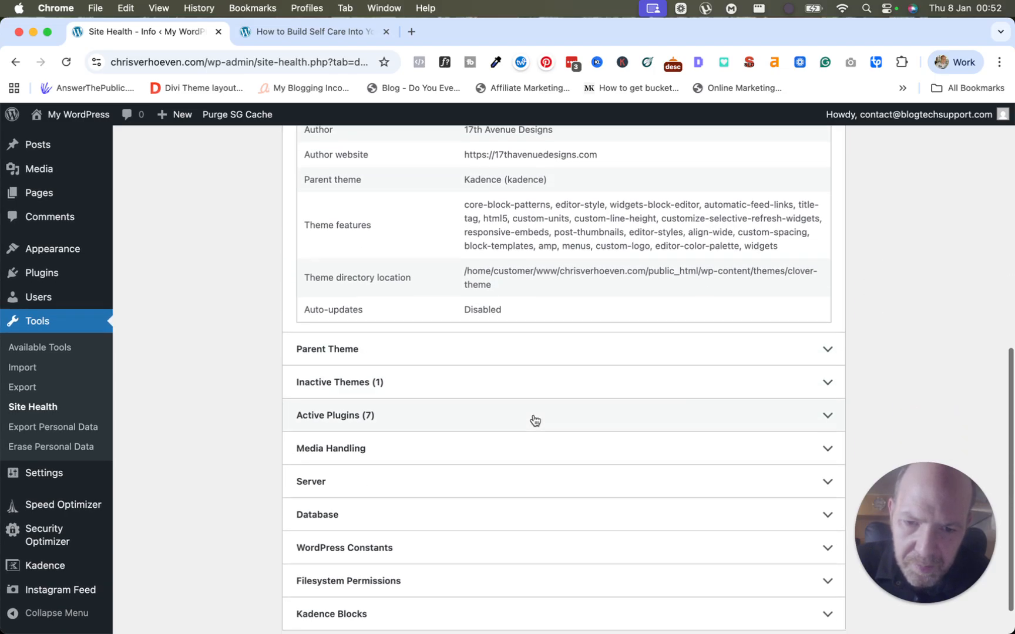
left_click(477, 350)
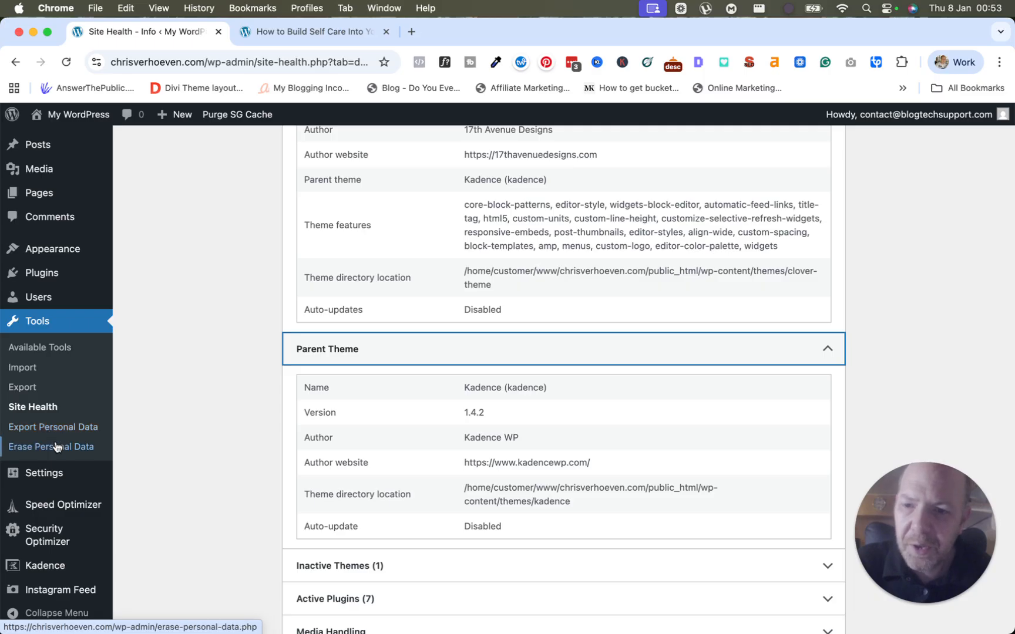
Open the General settings and examine the site title, addresses, language, timezone, date and time options without changing them
mouse_move(46, 481)
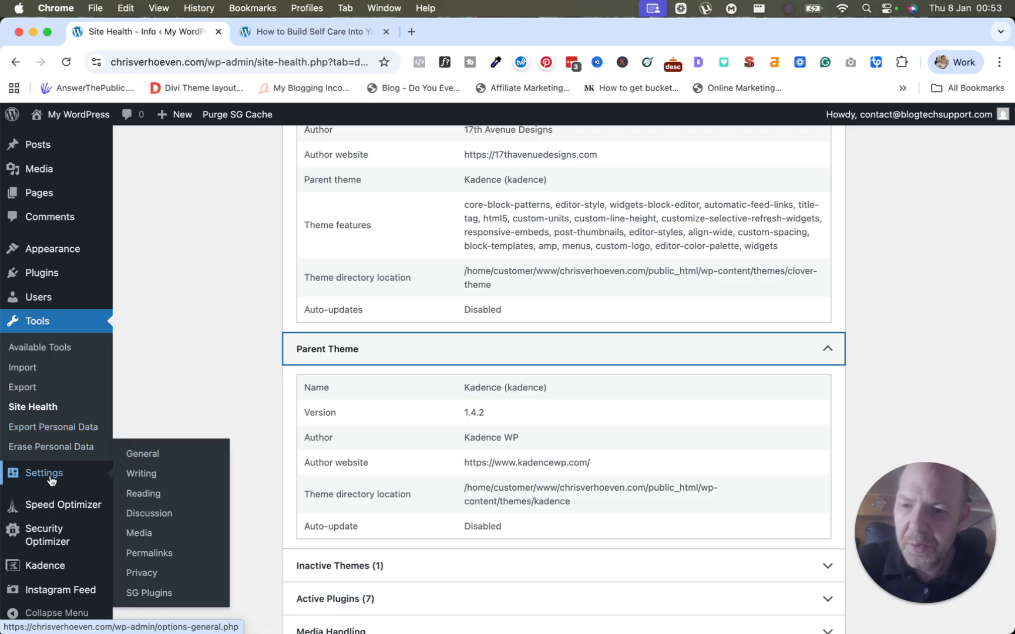
scroll(46, 481, "down", 3)
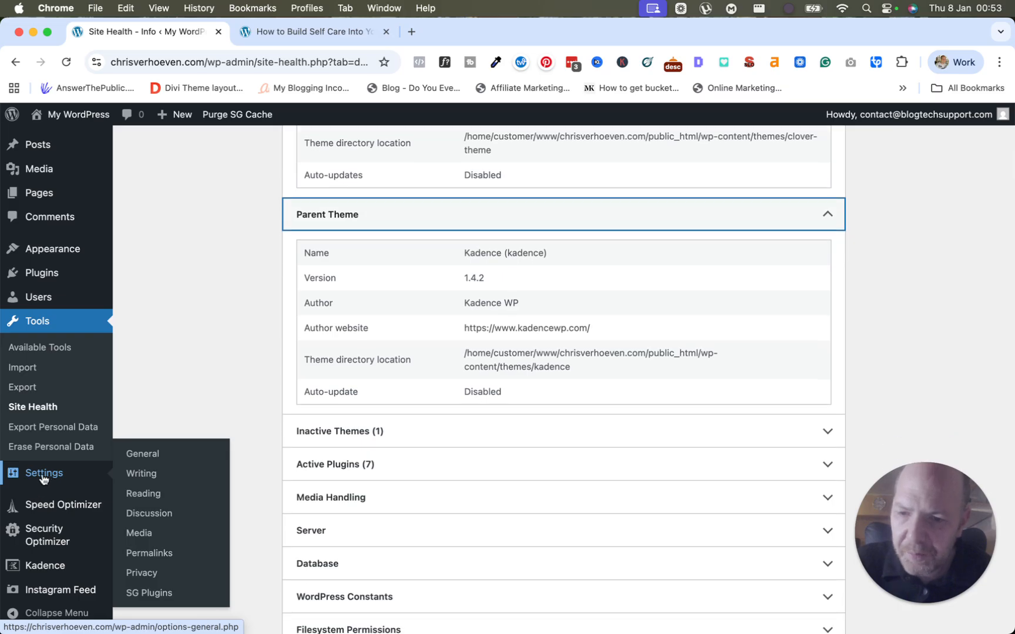
left_click(139, 458)
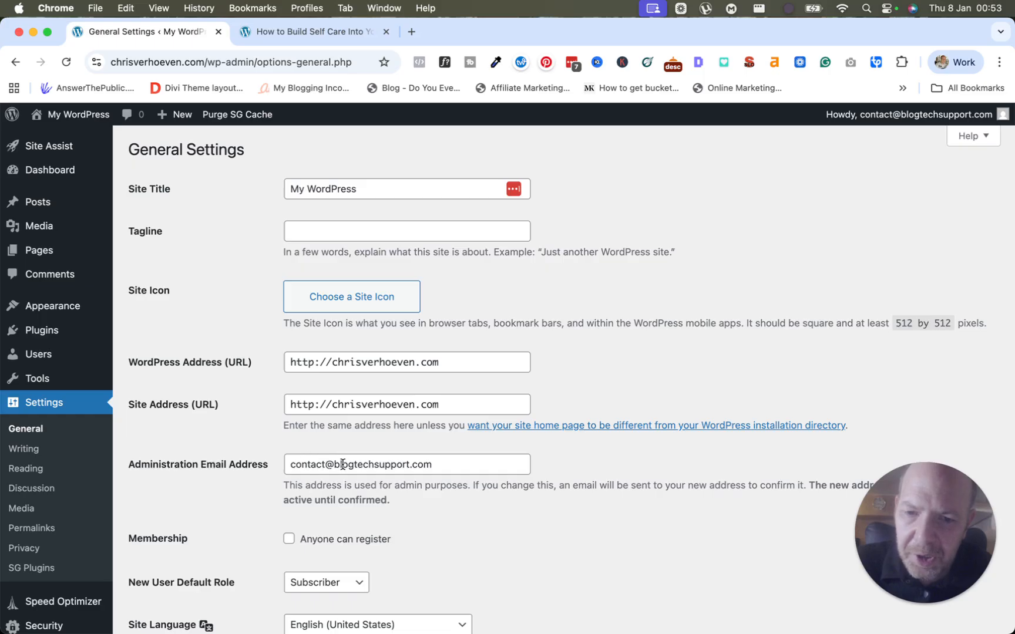
scroll(343, 470, "down", 10)
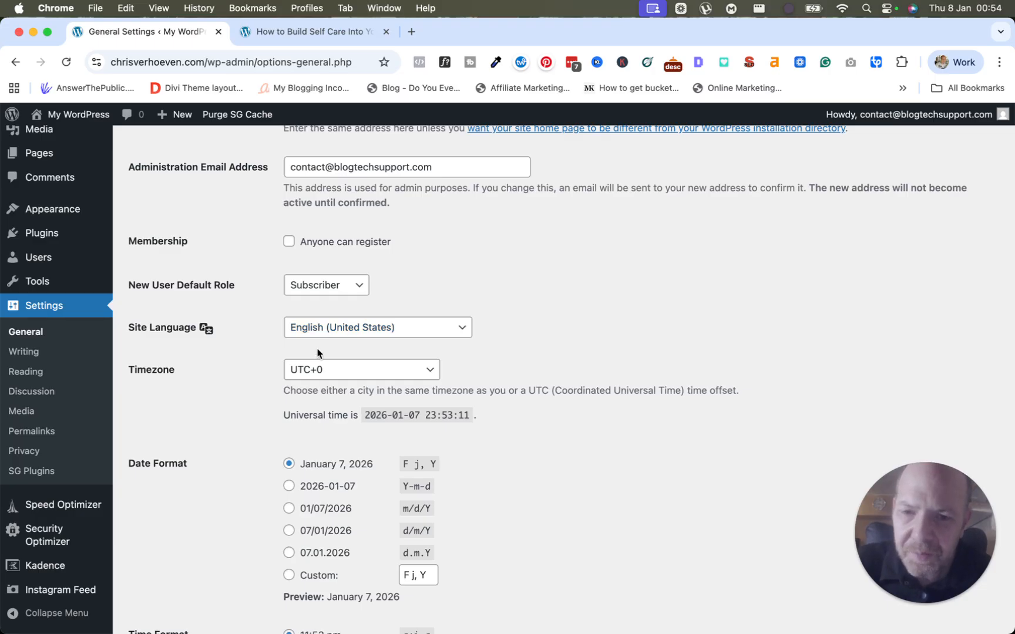
scroll(310, 385, "down", 5)
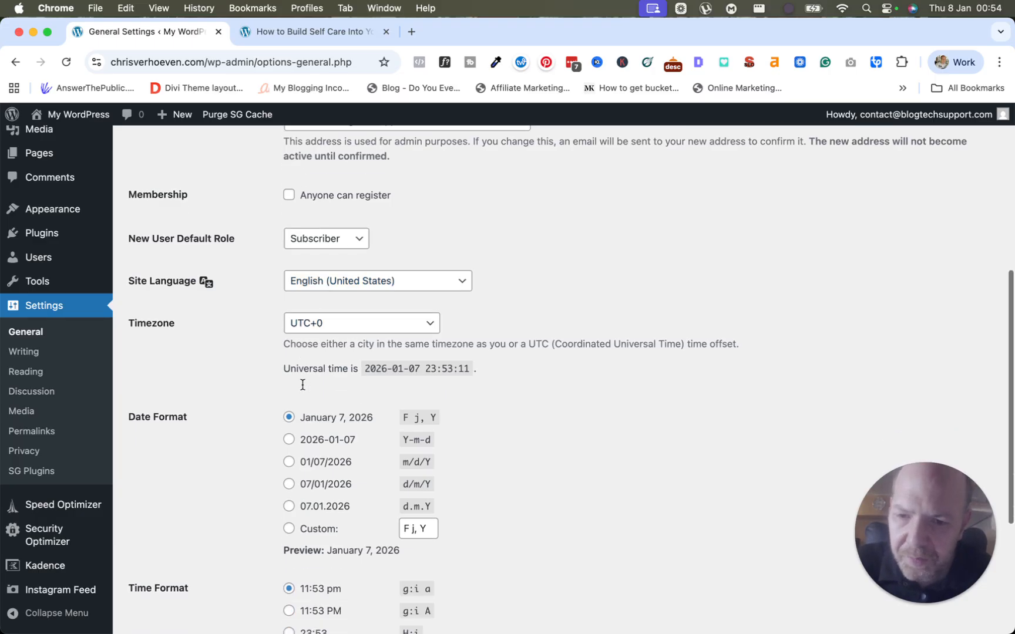
scroll(282, 347, "down", 3)
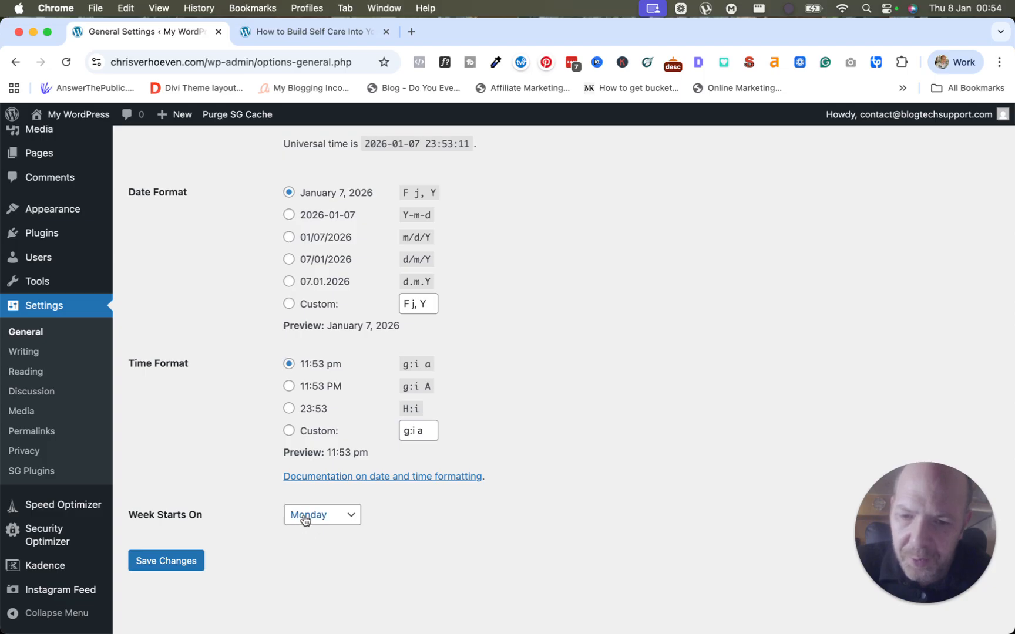
scroll(302, 521, "up", 5)
scroll(301, 521, "up", 10)
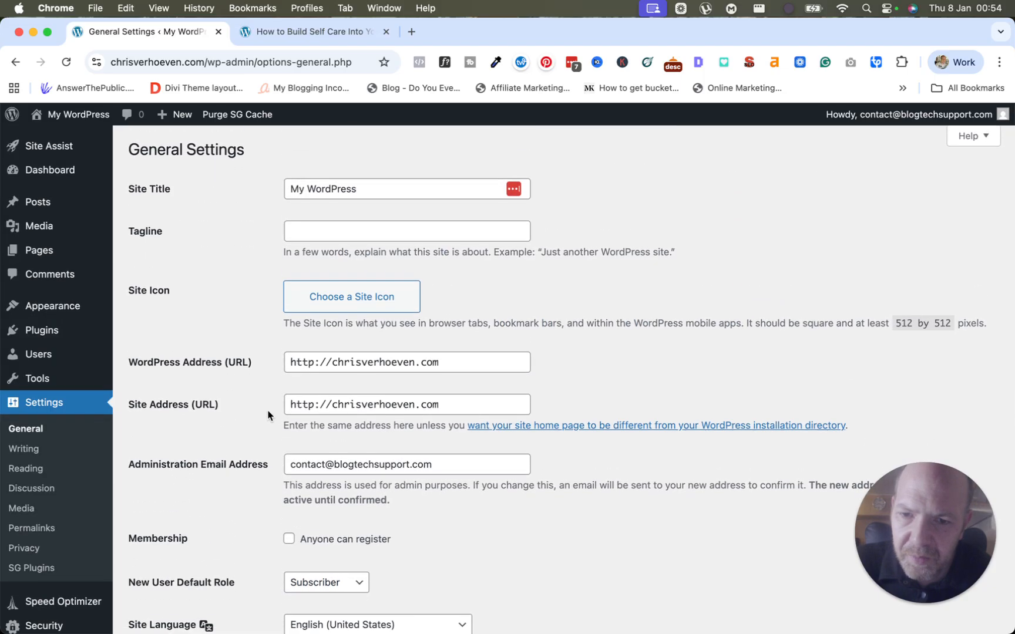
scroll(267, 415, "down", 2)
scroll(262, 415, "down", 5)
scroll(218, 462, "up", 6)
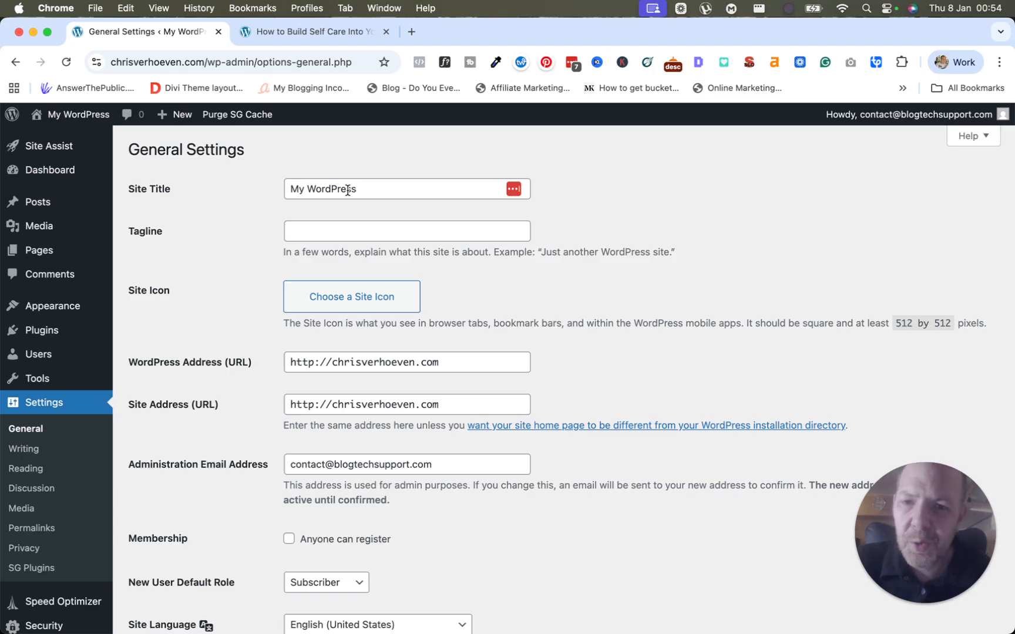
View the Writing settings, from the default post category and format down to the update services
left_click(38, 450)
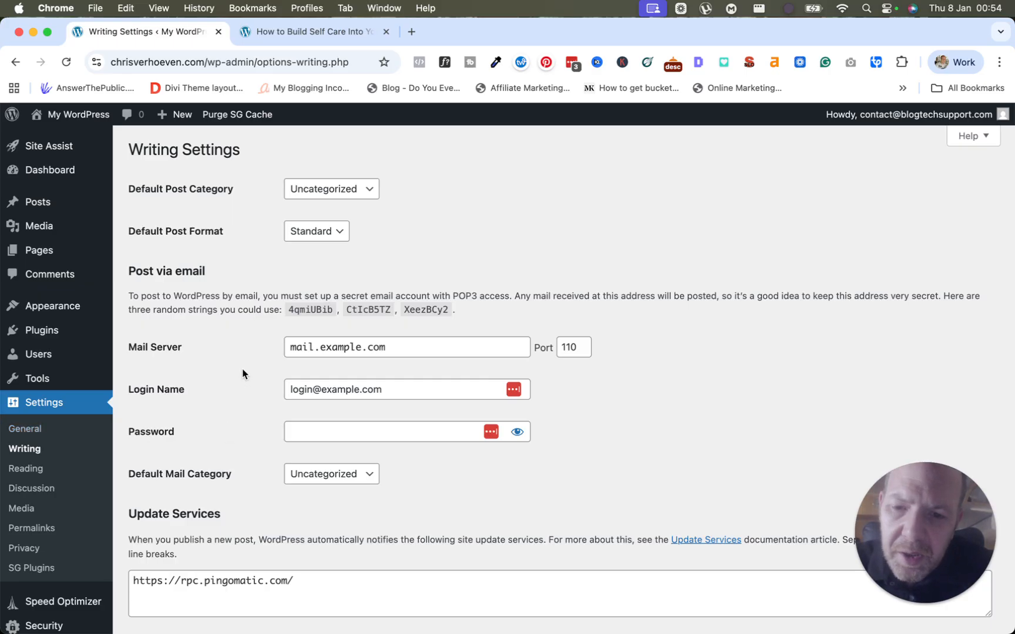
scroll(242, 374, "down", 3)
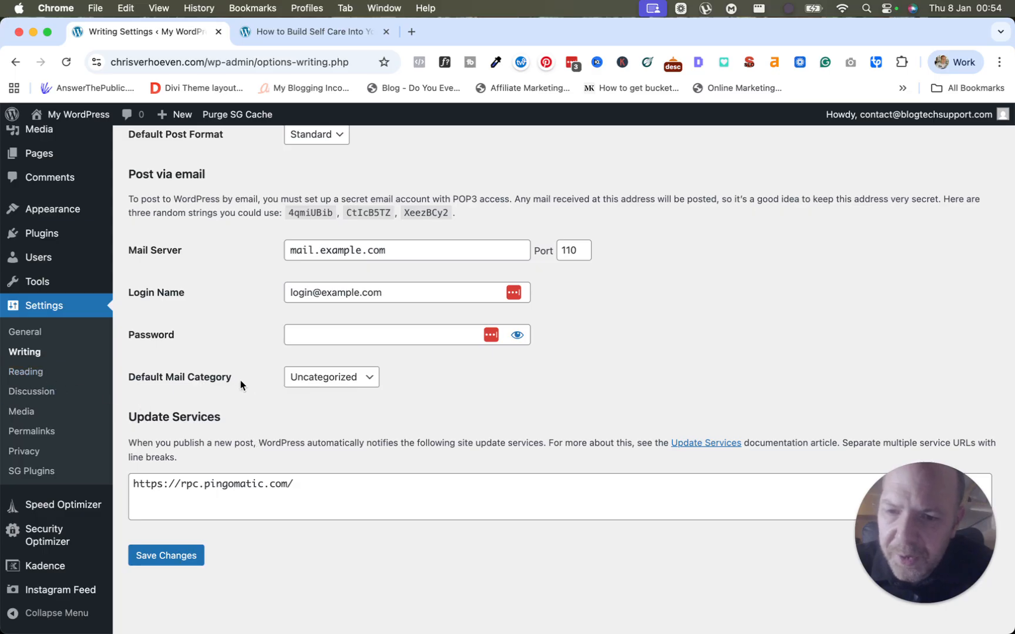
scroll(238, 379, "up", 3)
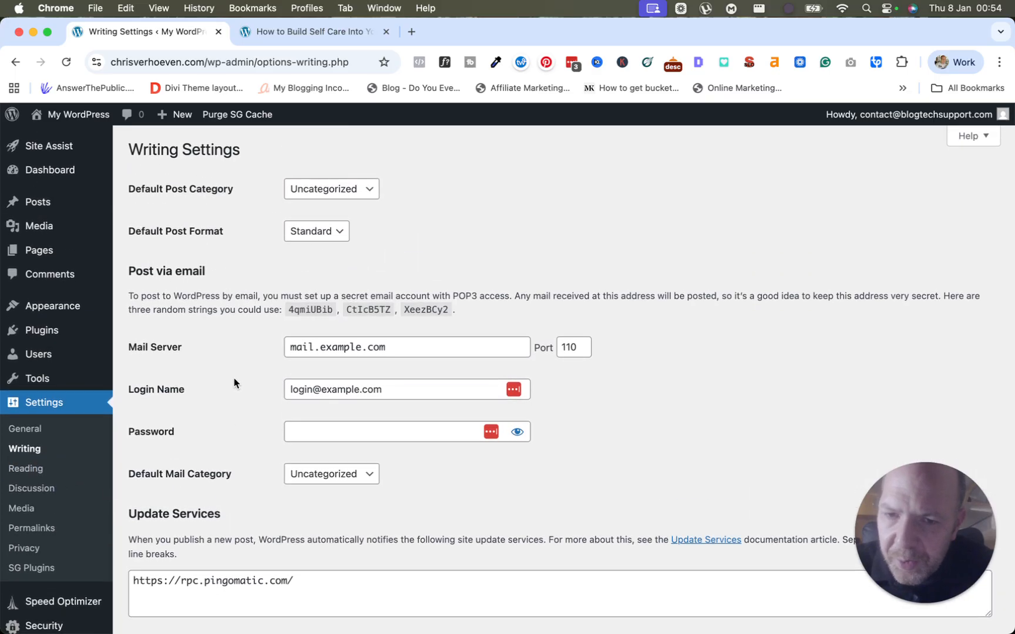
Open the Reading settings, list the pages available as homepage, and view the homepage on the live site
left_click(31, 470)
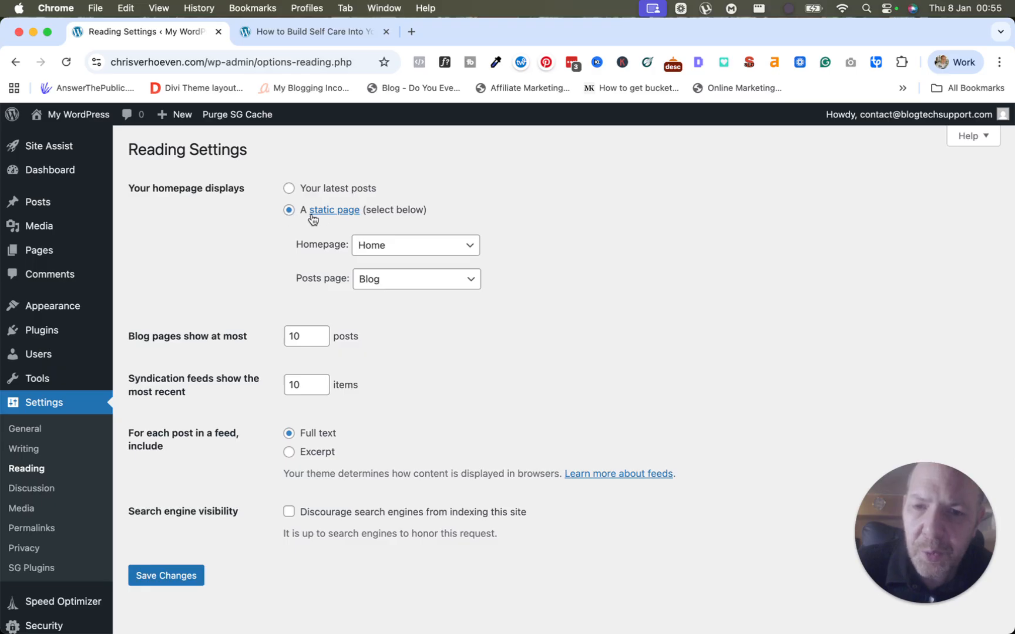
left_click(388, 245)
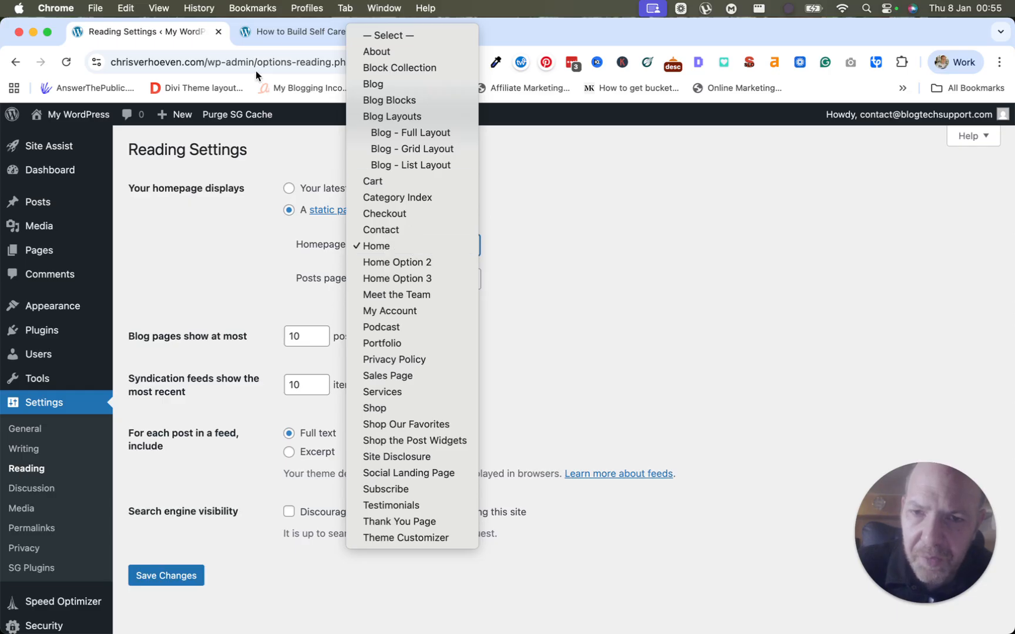
left_click(272, 32)
left_click(272, 32)
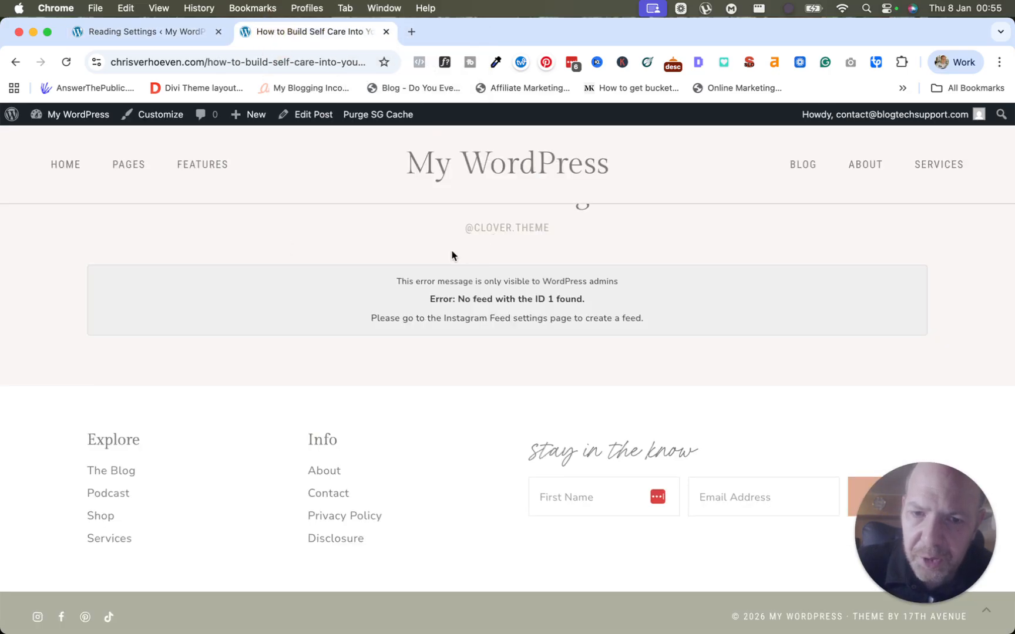
scroll(463, 256, "up", 3)
left_click(442, 182)
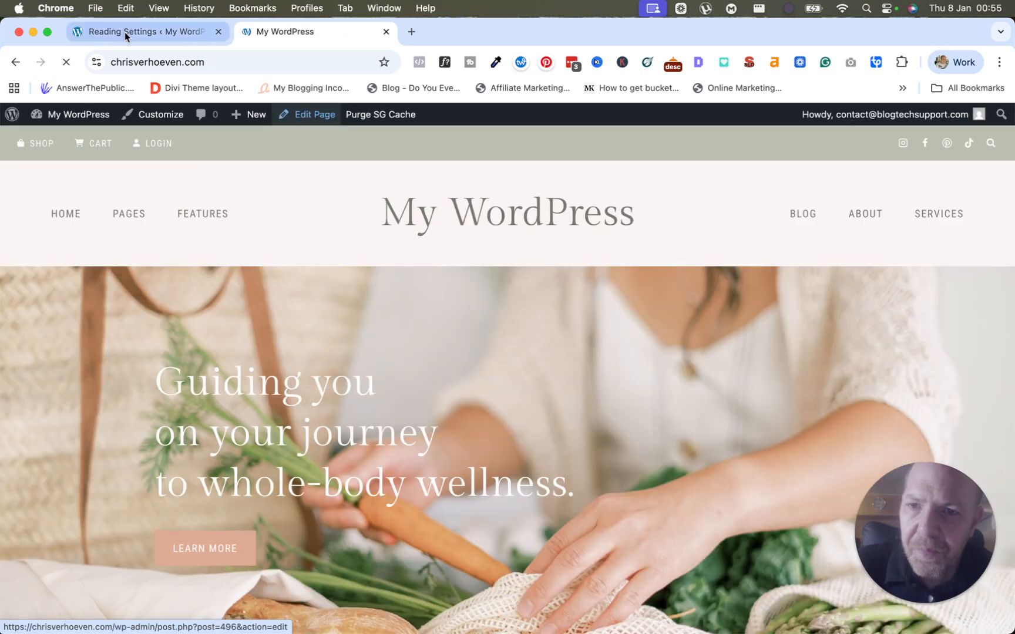
Back in the Reading settings, turn on discouraging search engines from indexing the site and turn it off again
left_click(125, 32)
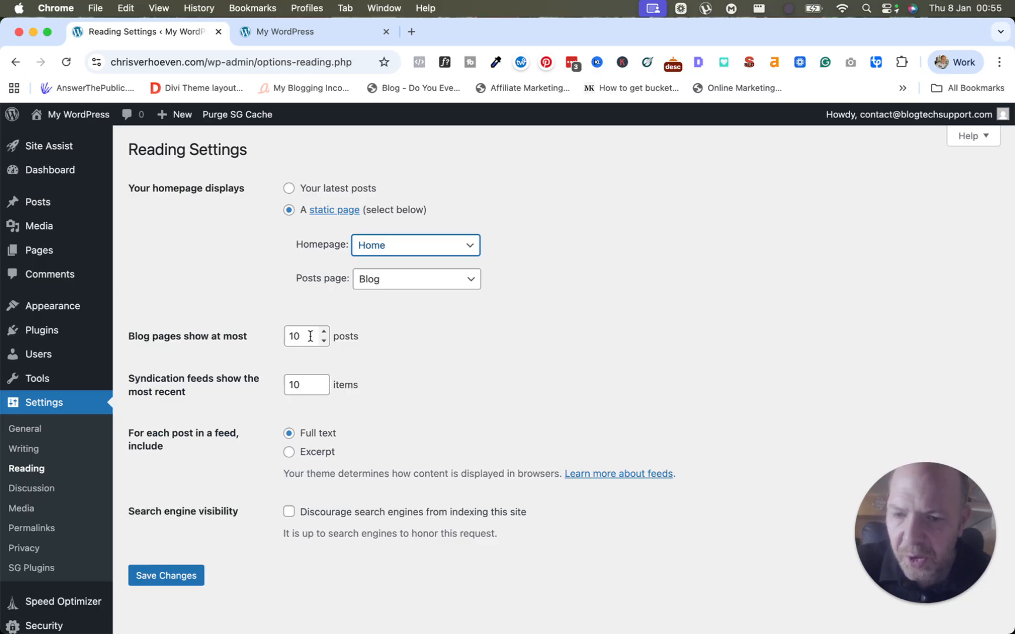
left_click(289, 514)
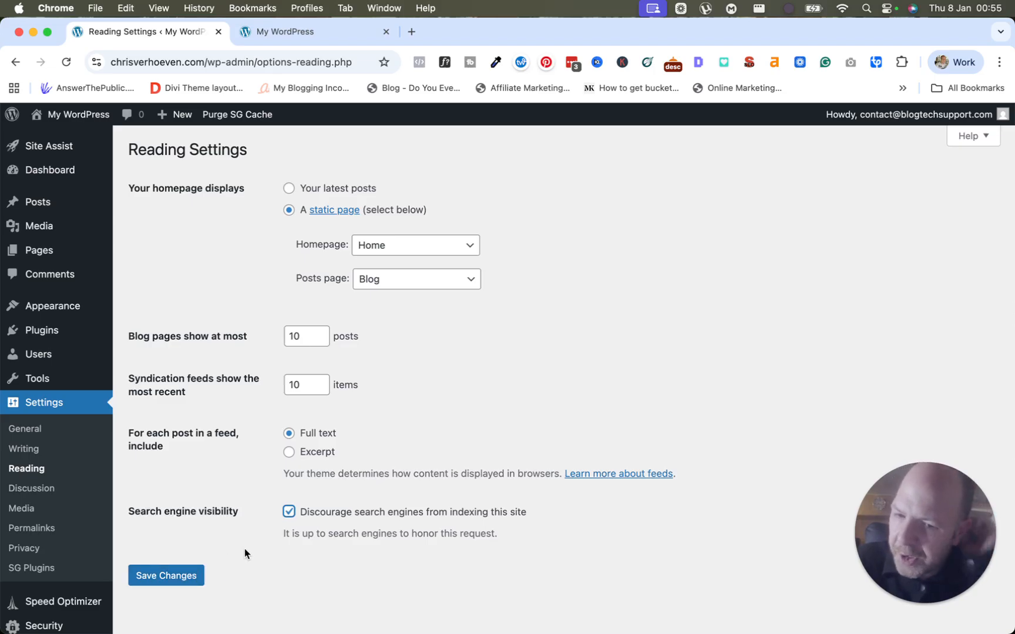
left_click(287, 512)
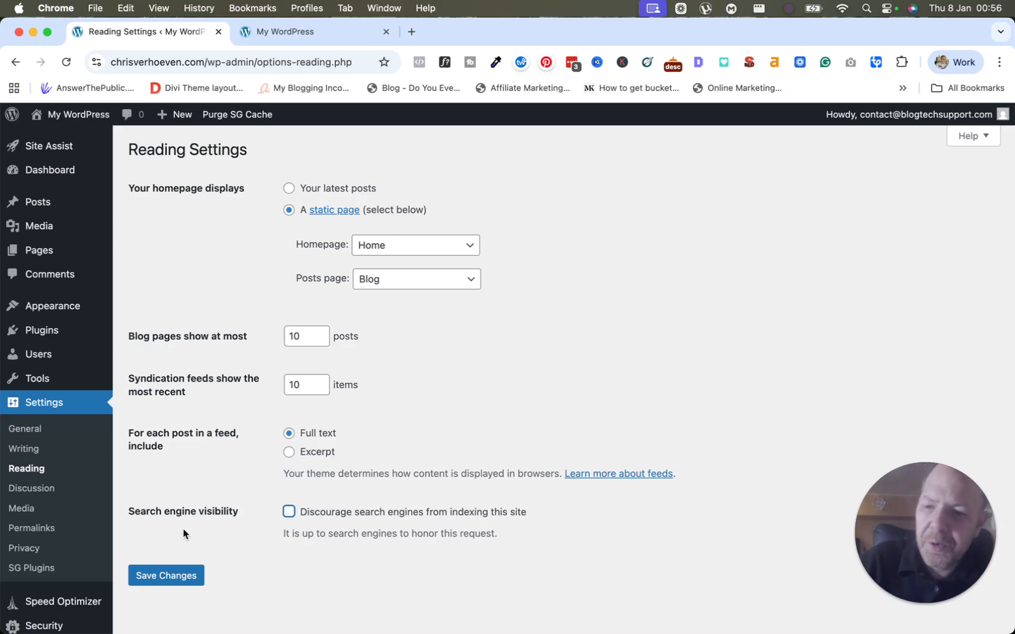
Review the Discussion settings down to comment moderation, switching manual comment approval on and back off without saving
left_click(34, 488)
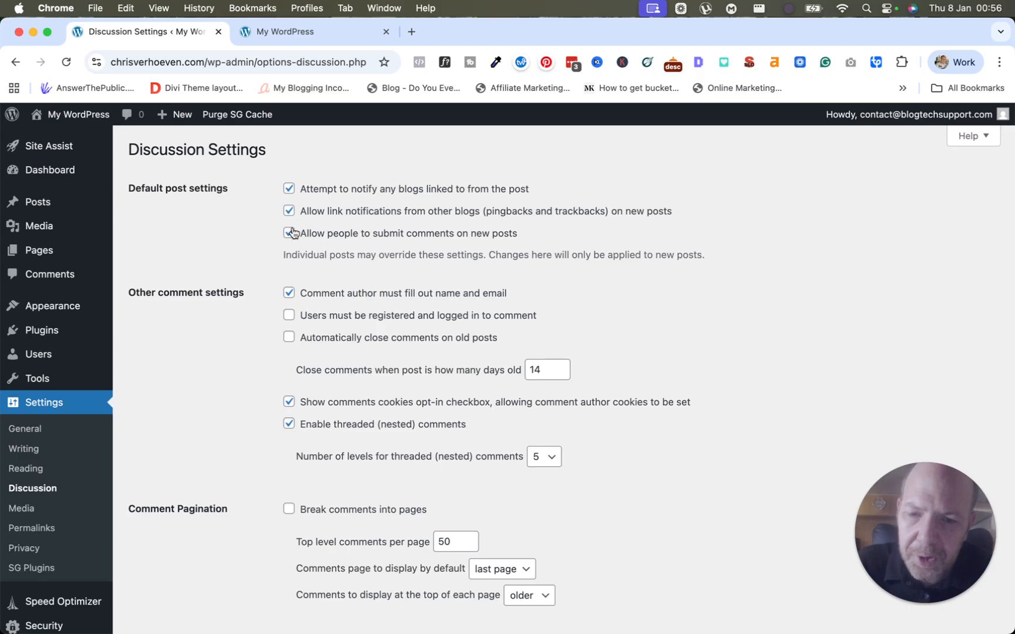
scroll(289, 343, "down", 5)
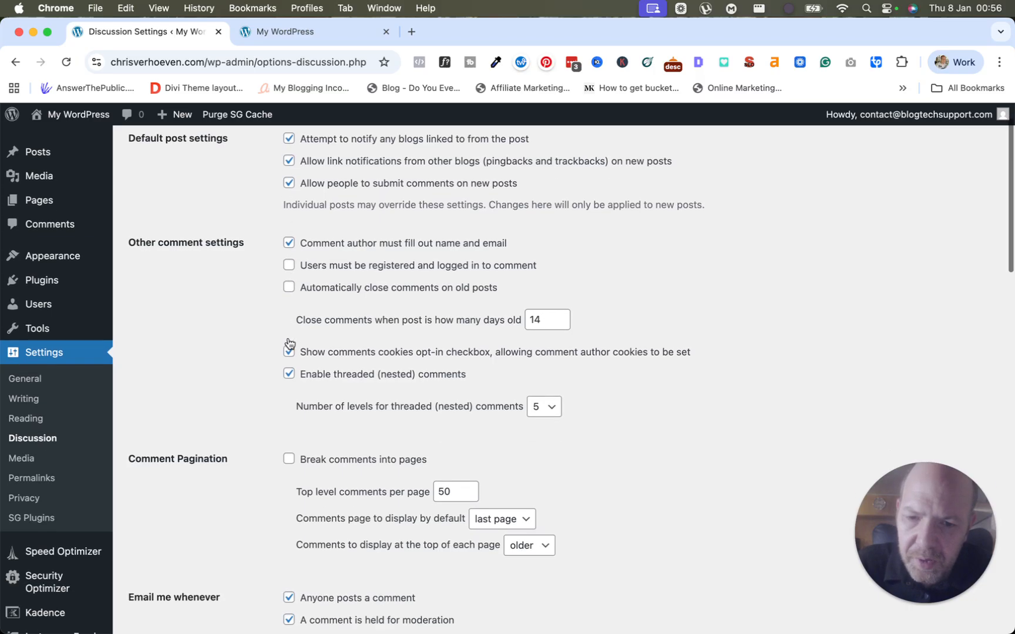
scroll(289, 343, "down", 3)
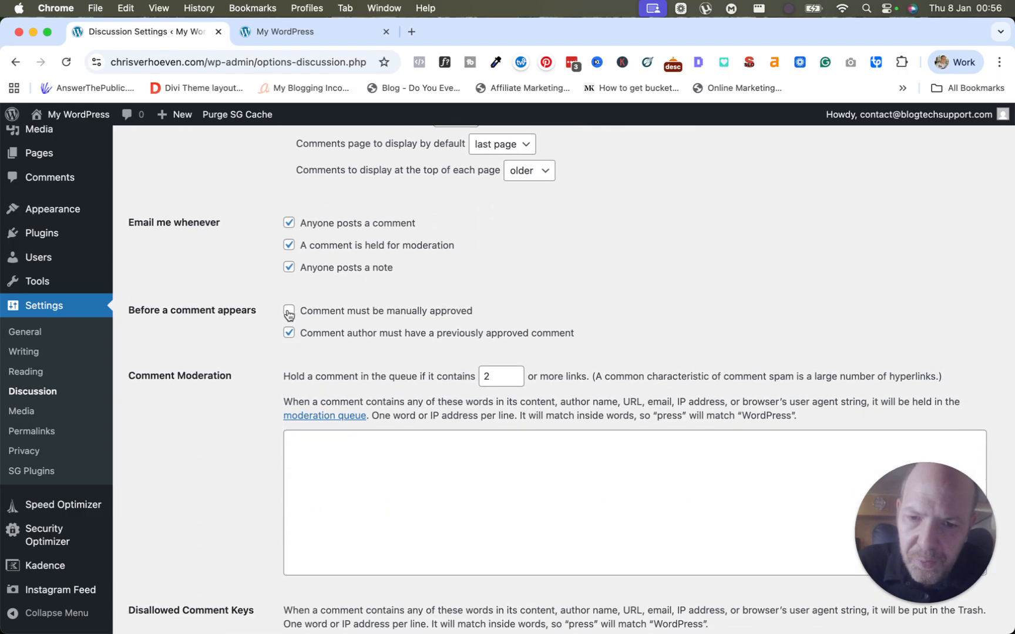
left_click(289, 316)
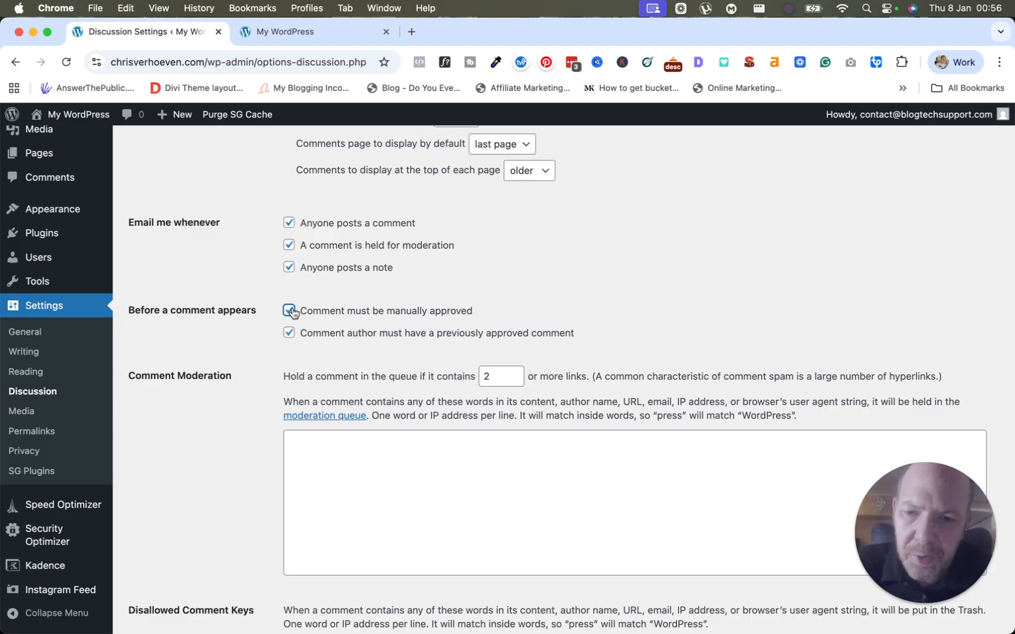
left_click(290, 311)
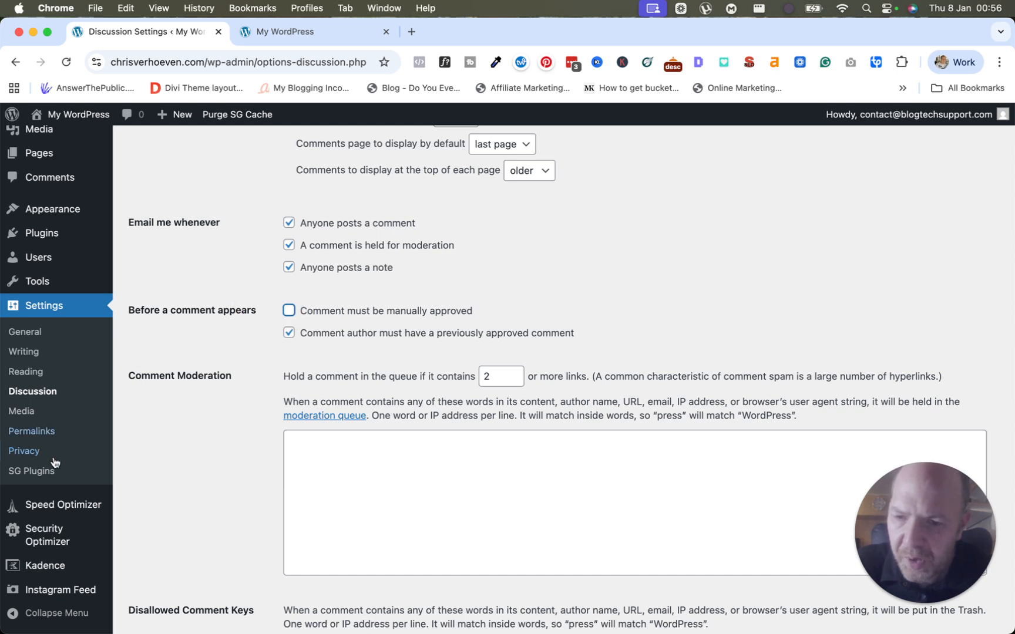
View the Media, Permalink and Privacy settings pages without changing any option
left_click(22, 411)
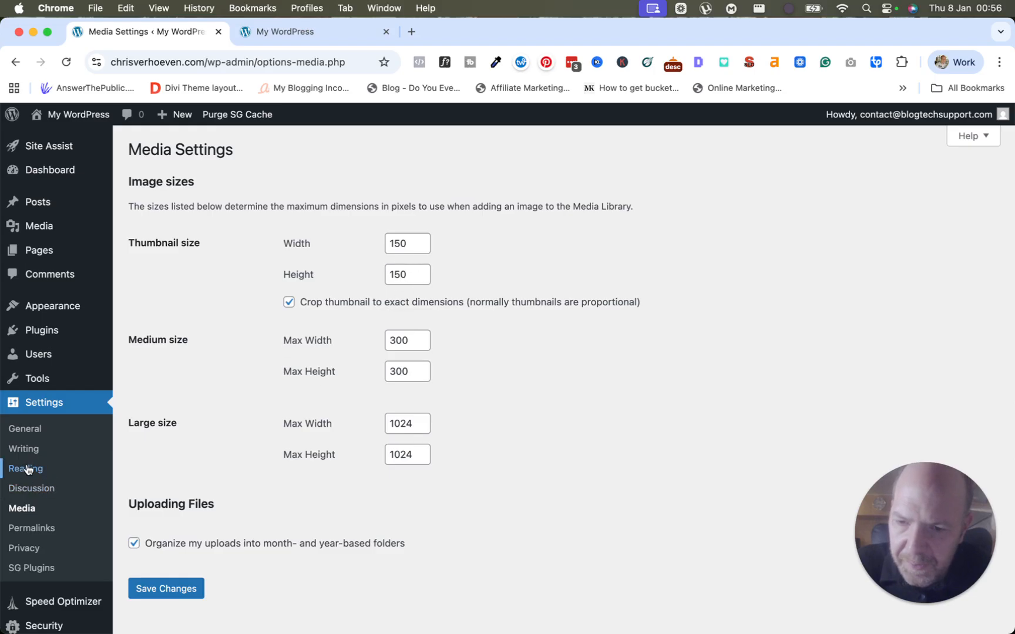
left_click(36, 528)
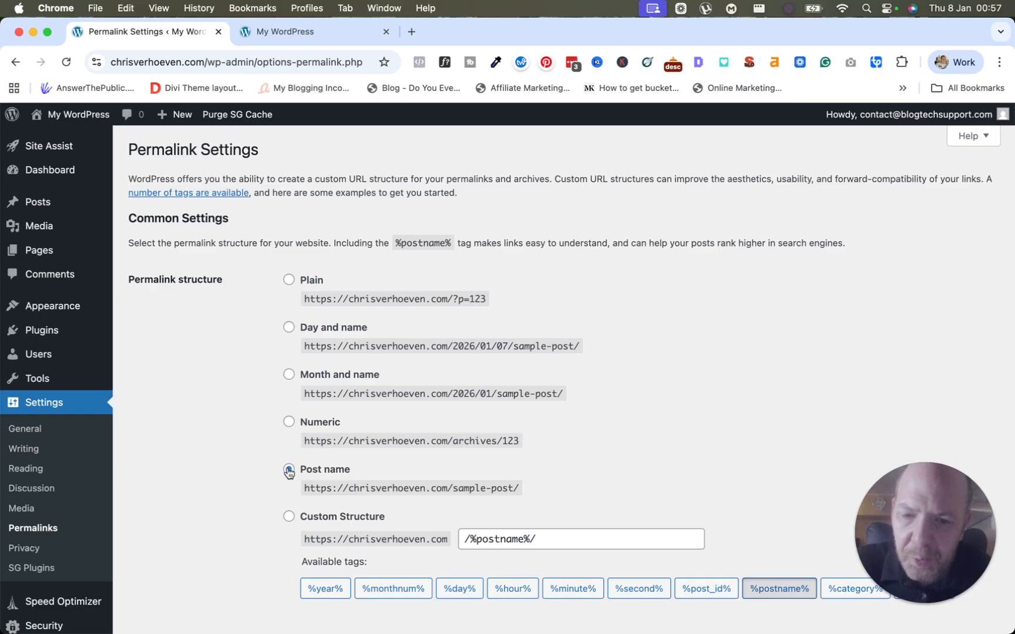
left_click(23, 549)
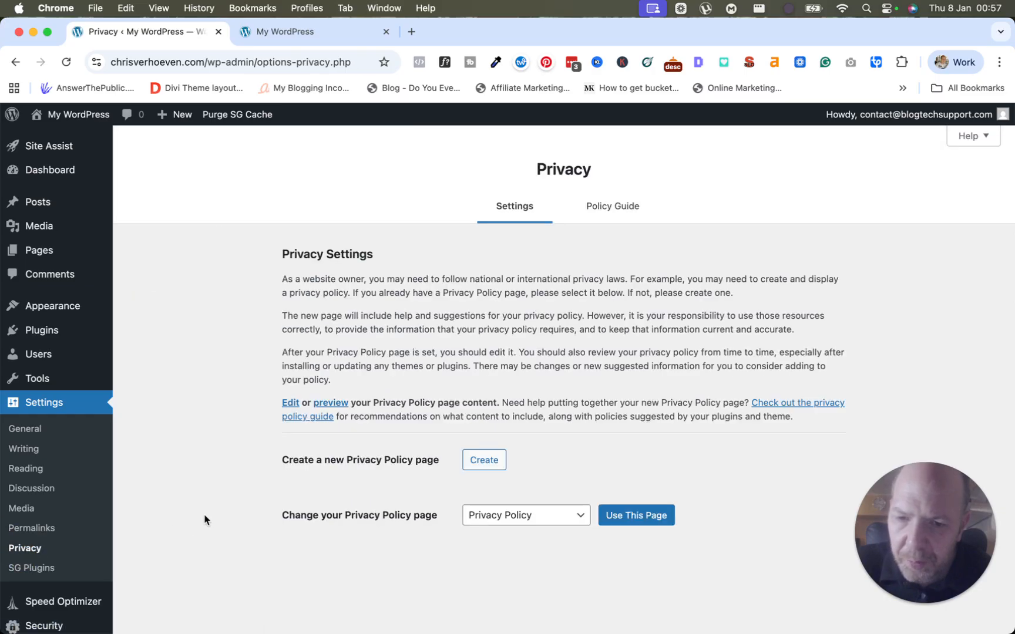
List the pages available as the privacy policy page, keep Privacy Policy selected, and open the SiteGround Plugins settings
left_click(502, 517)
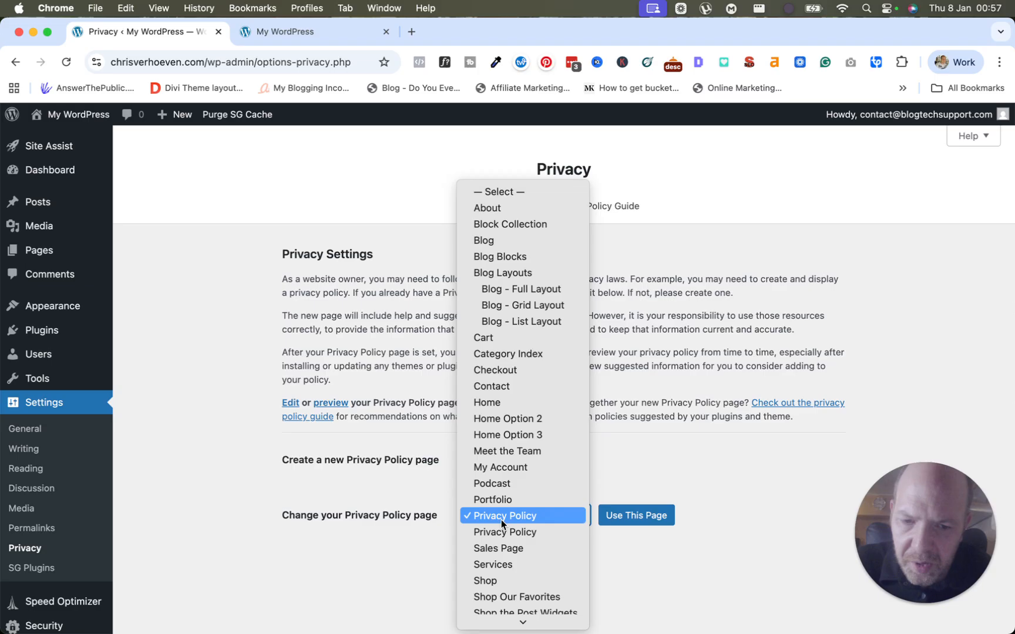
left_click(493, 517)
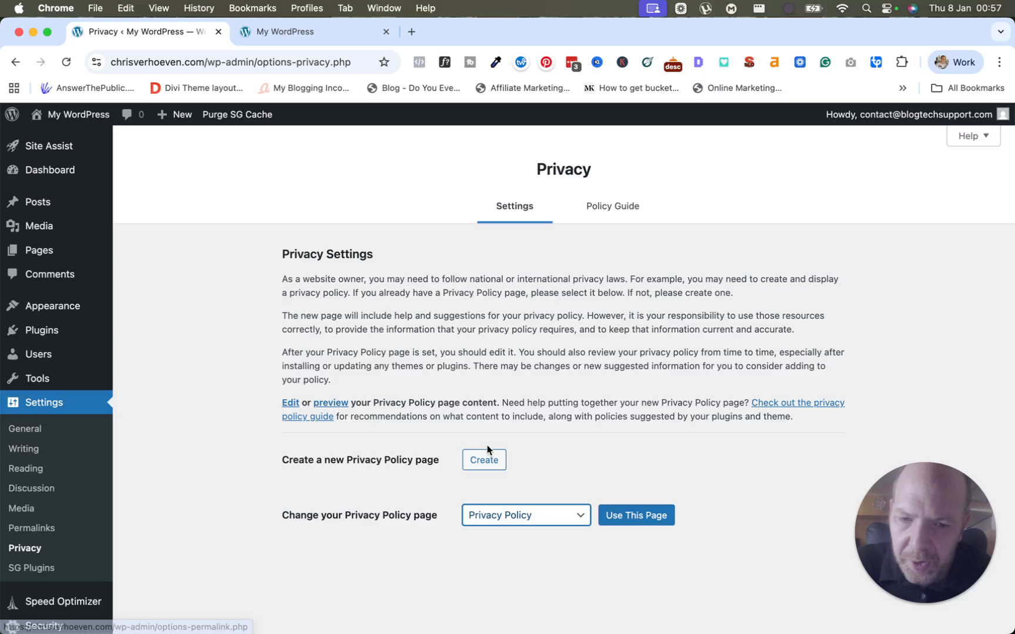
left_click(33, 574)
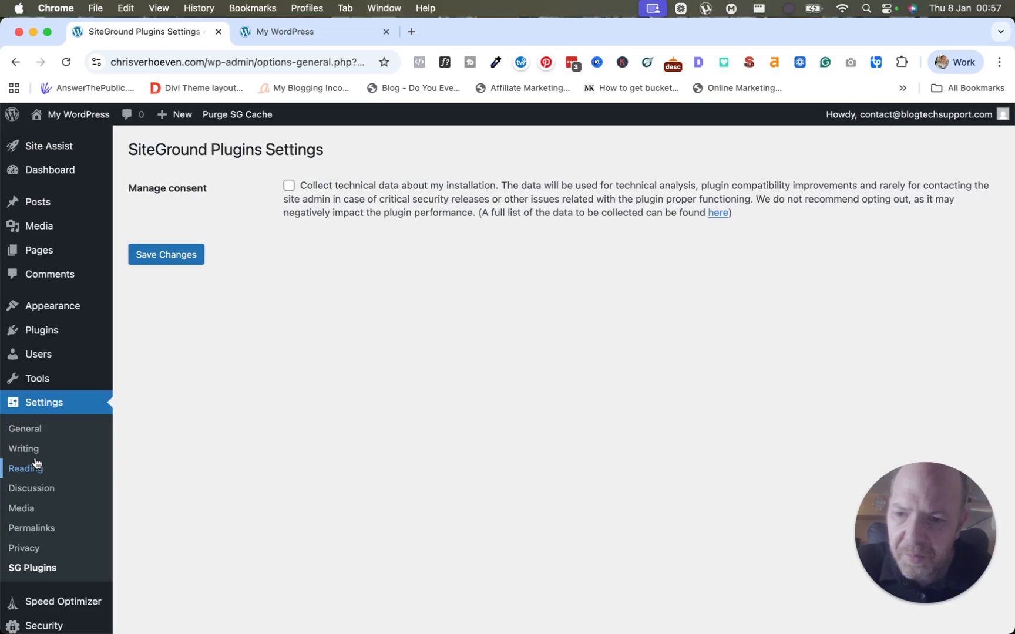
Look over the submenus that plugins added to the admin menu, including Speed Optimizer, Security Optimizer and Instagram Feed
scroll(36, 460, "down", 3)
mouse_move(59, 504)
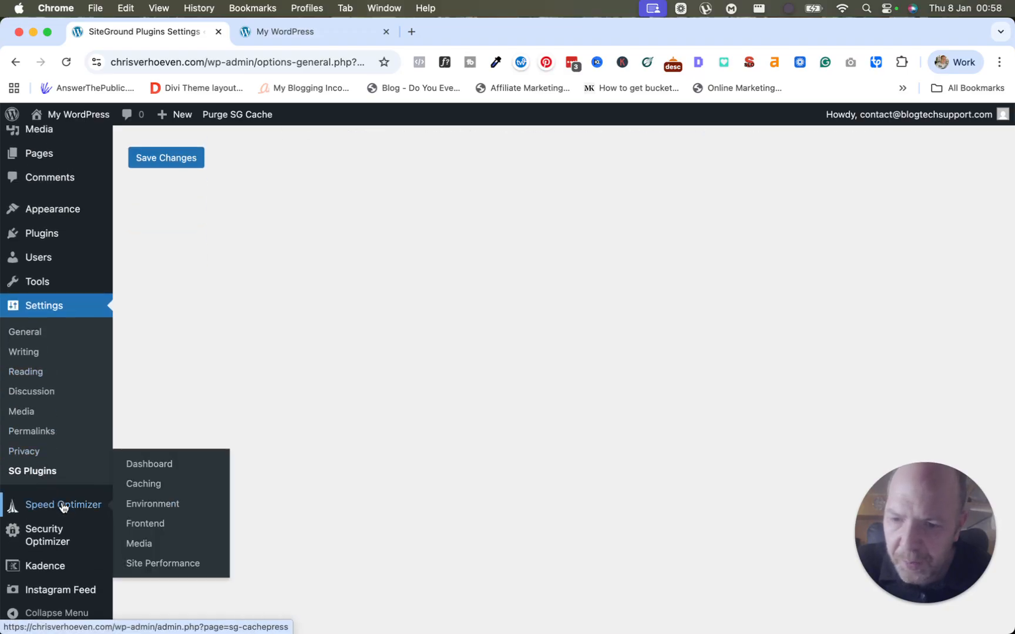
mouse_move(39, 529)
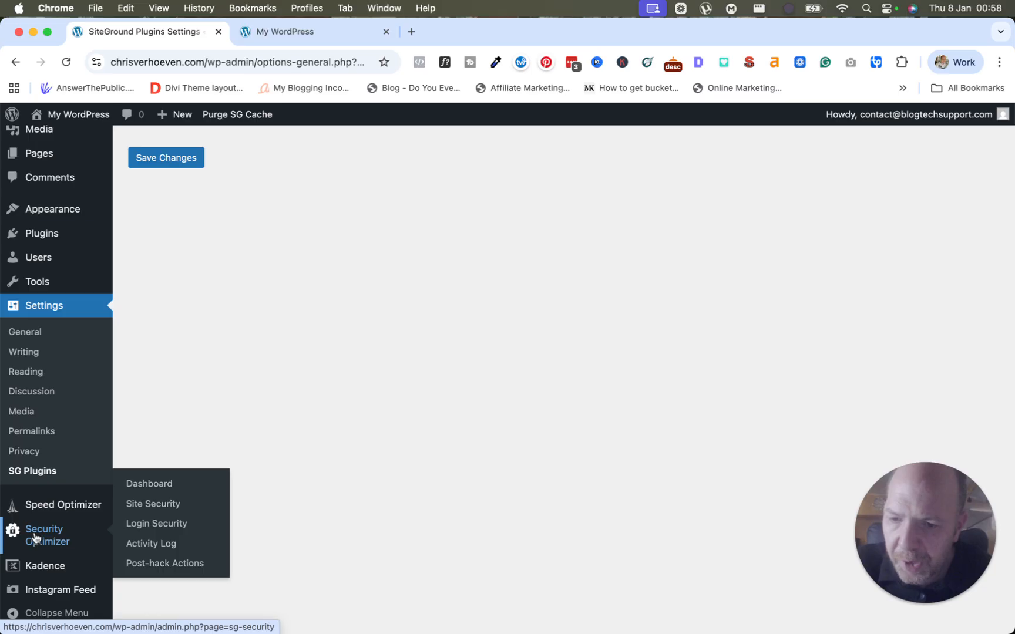
mouse_move(46, 567)
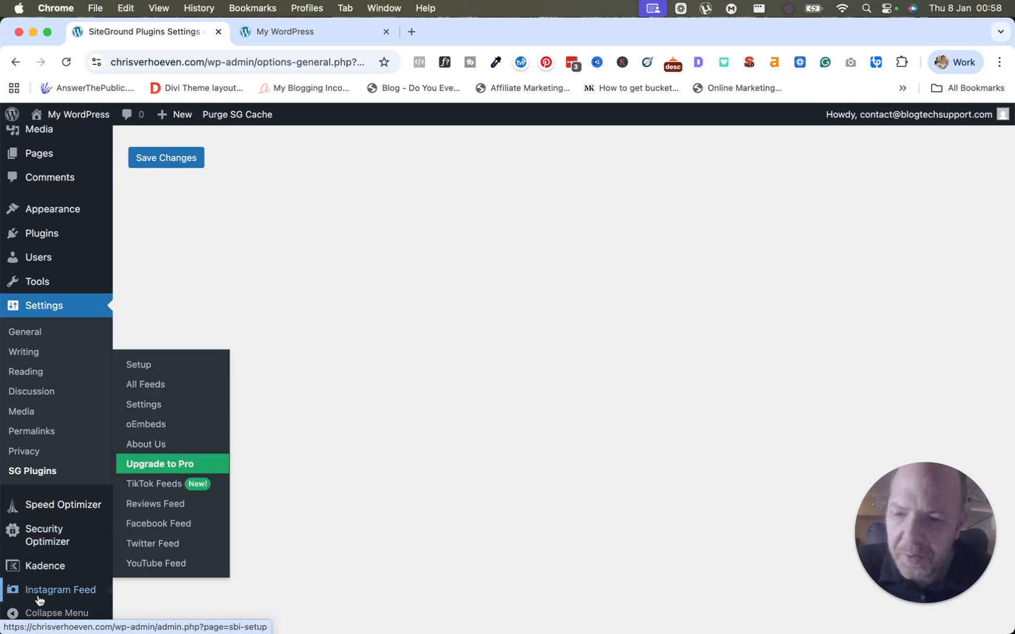
mouse_move(32, 599)
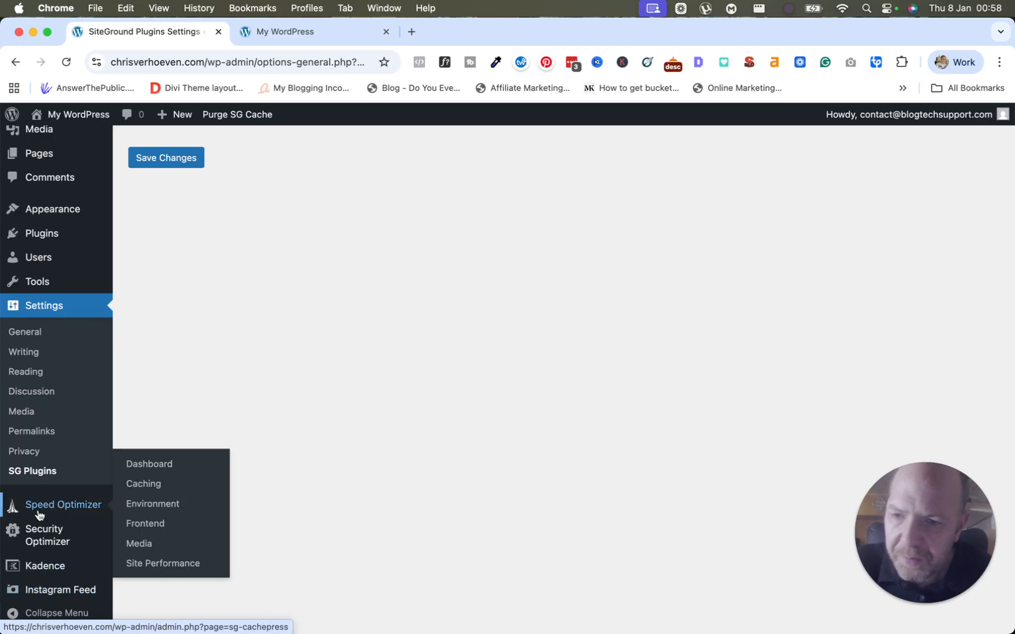
scroll(39, 512, "up", 3)
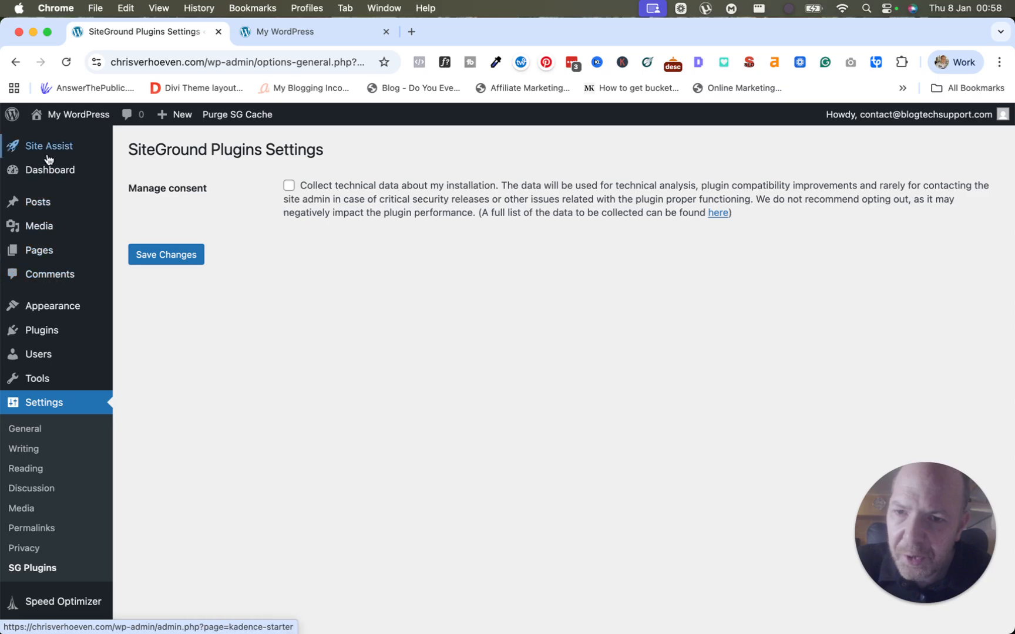
Show the new-content options in the admin bar and purge the SiteGround cache
mouse_move(57, 147)
mouse_move(64, 121)
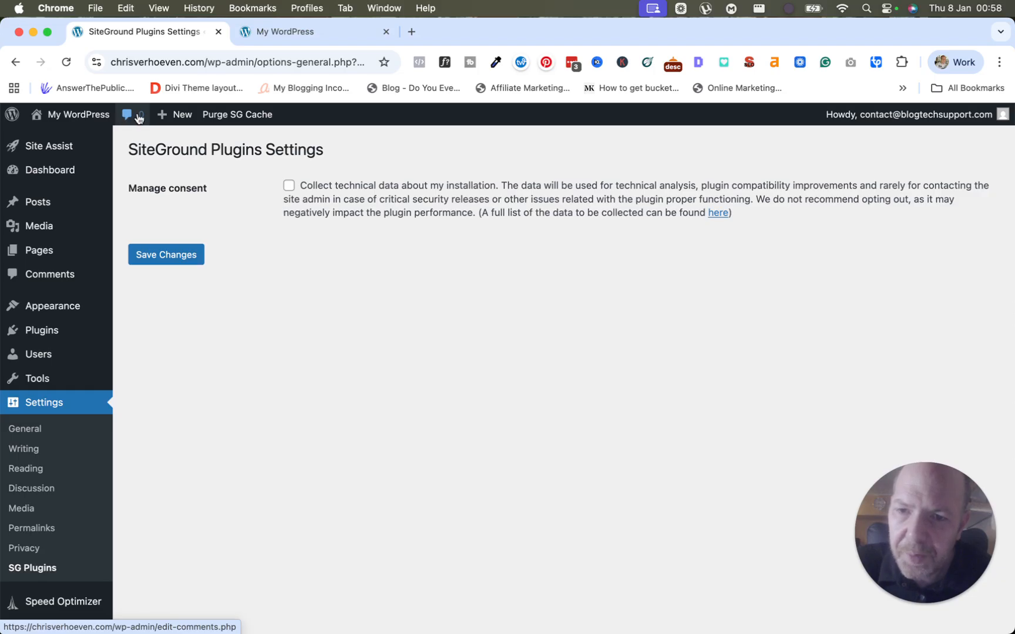
mouse_move(167, 119)
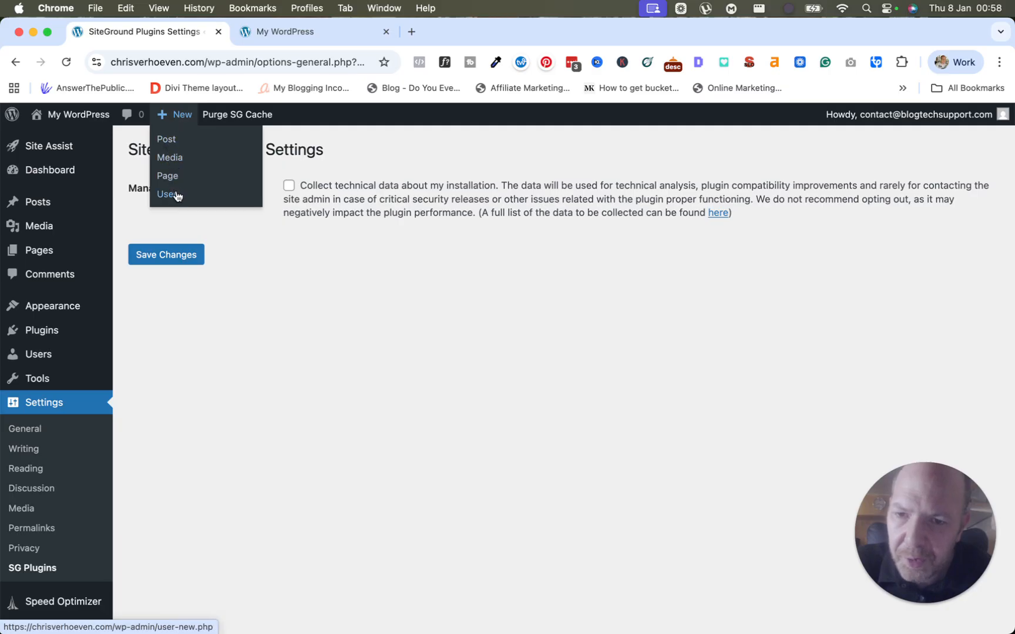
left_click(231, 117)
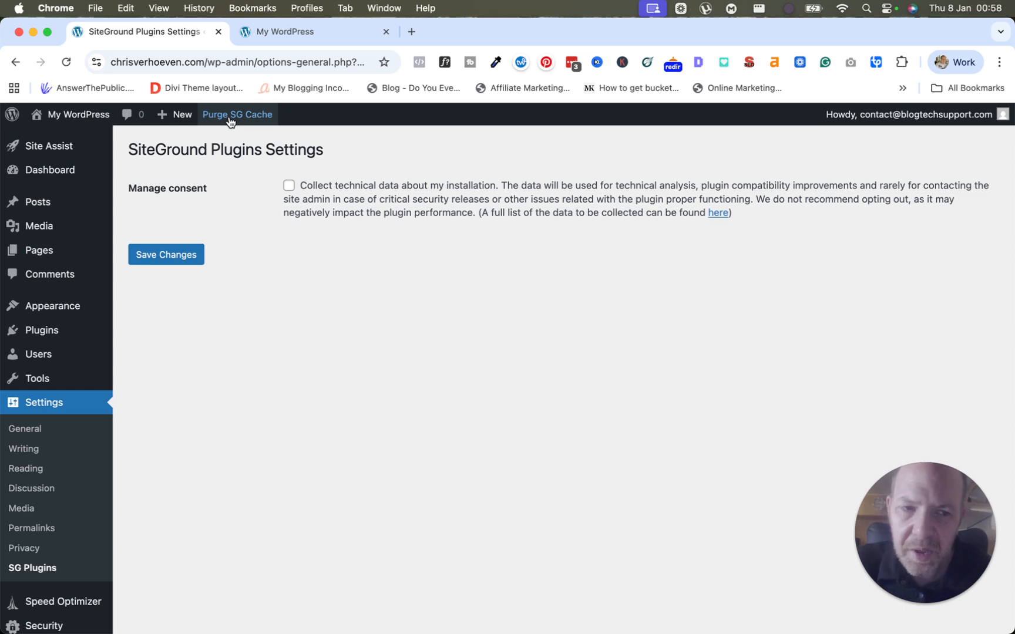
mouse_move(832, 122)
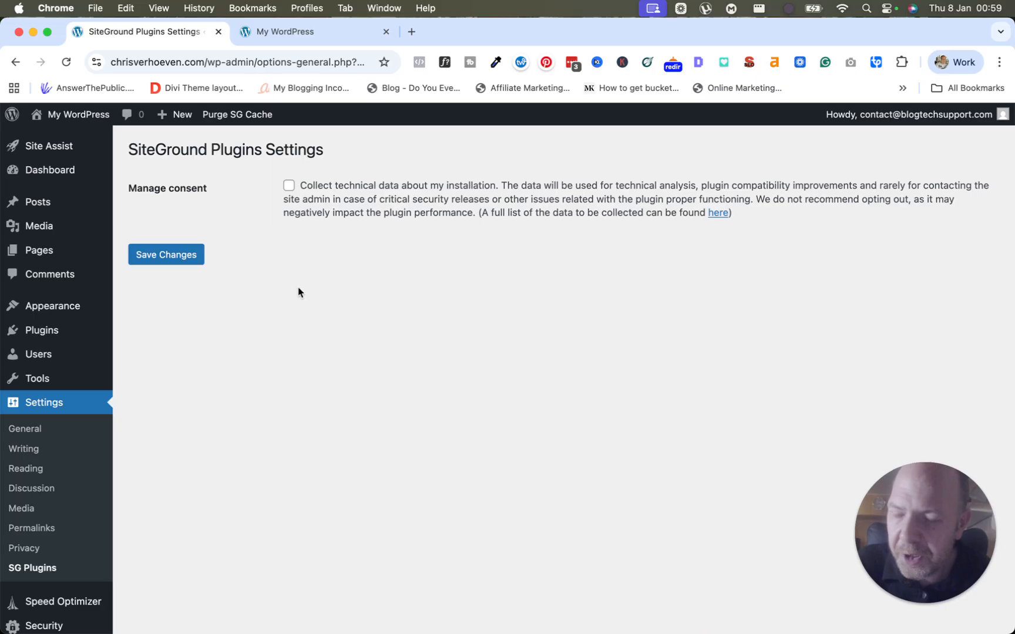
Recap the main admin menu sections, including the Appearance, Plugins and Tools submenus, and reopen the Permalink Settings without changing them
mouse_move(74, 314)
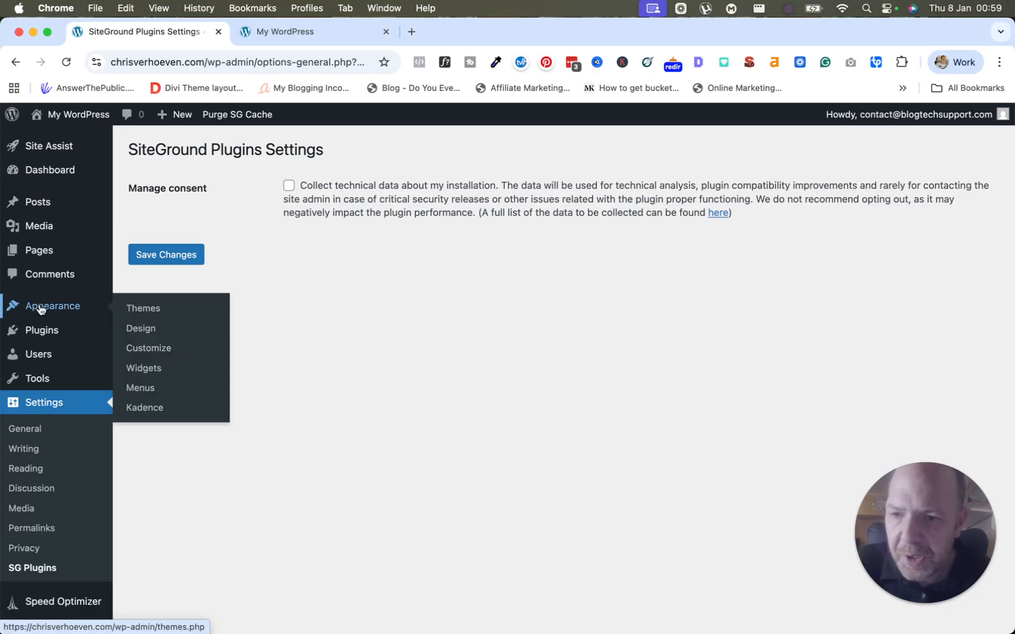
mouse_move(34, 212)
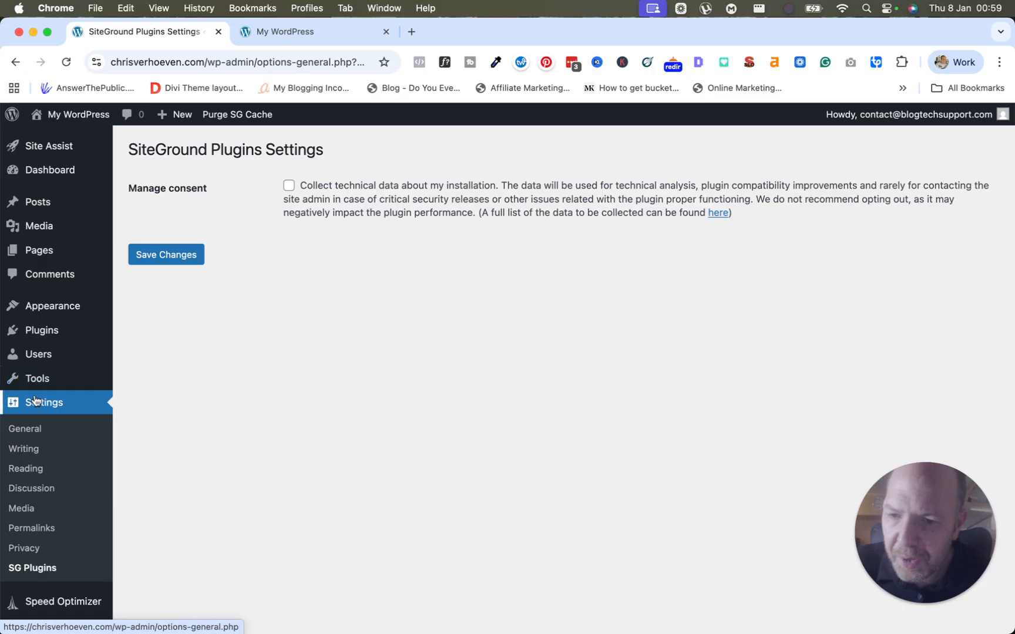
left_click(33, 529)
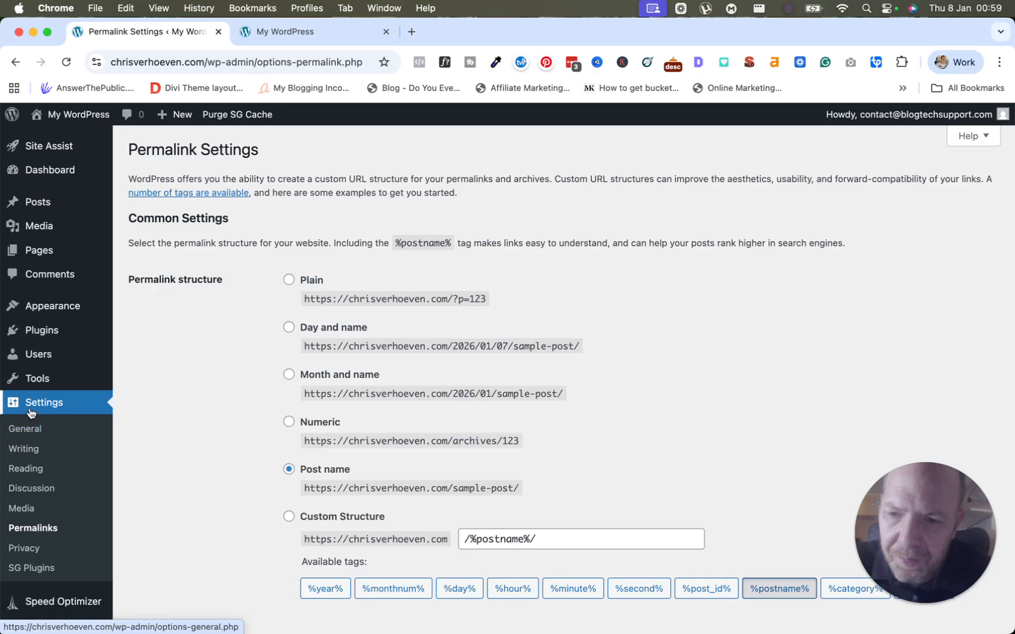
mouse_move(32, 388)
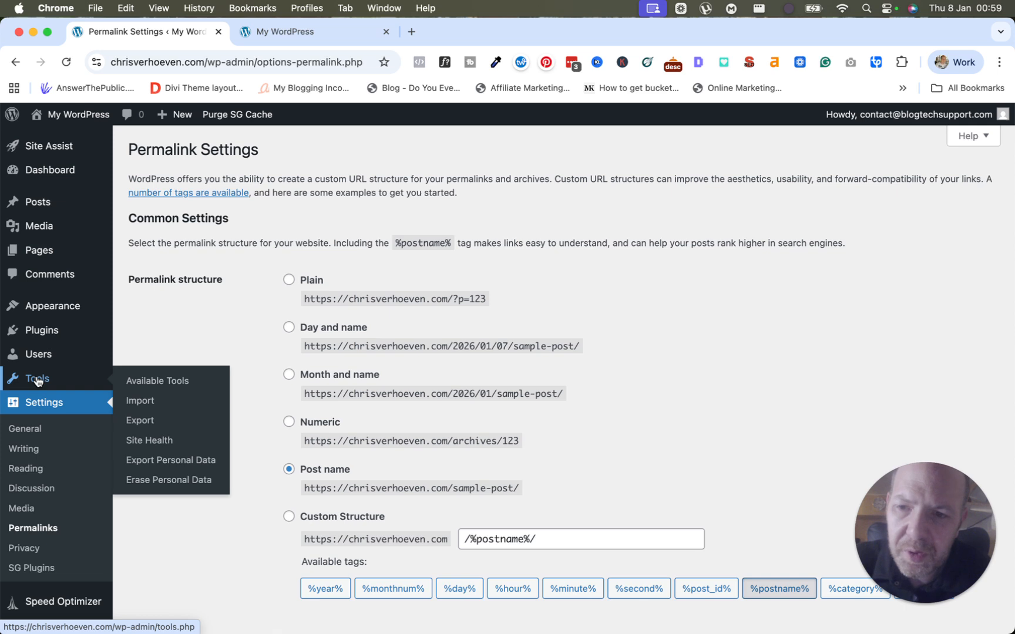
mouse_move(40, 351)
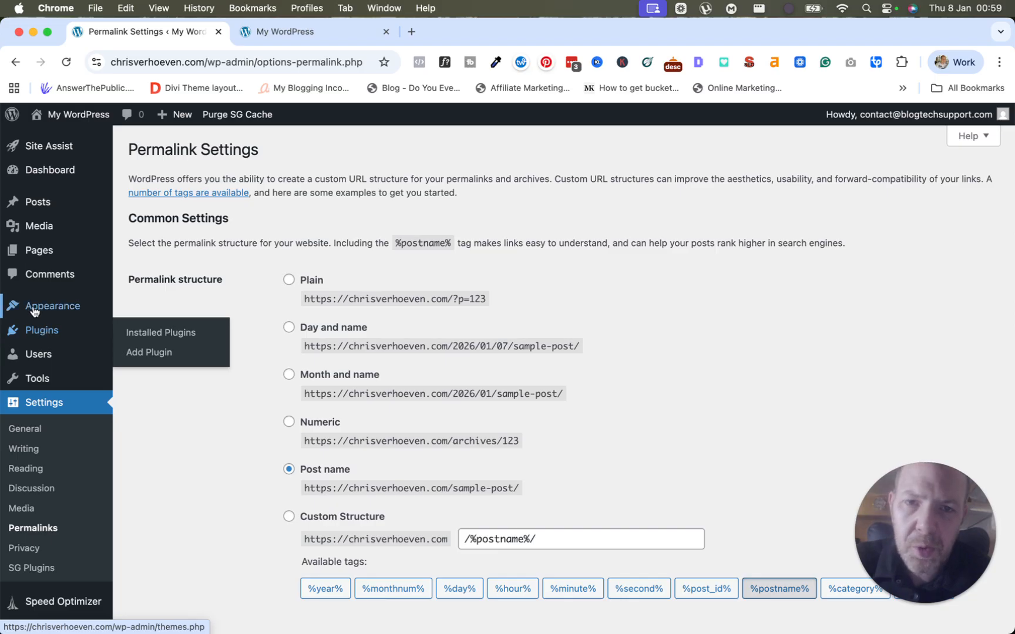
mouse_move(36, 310)
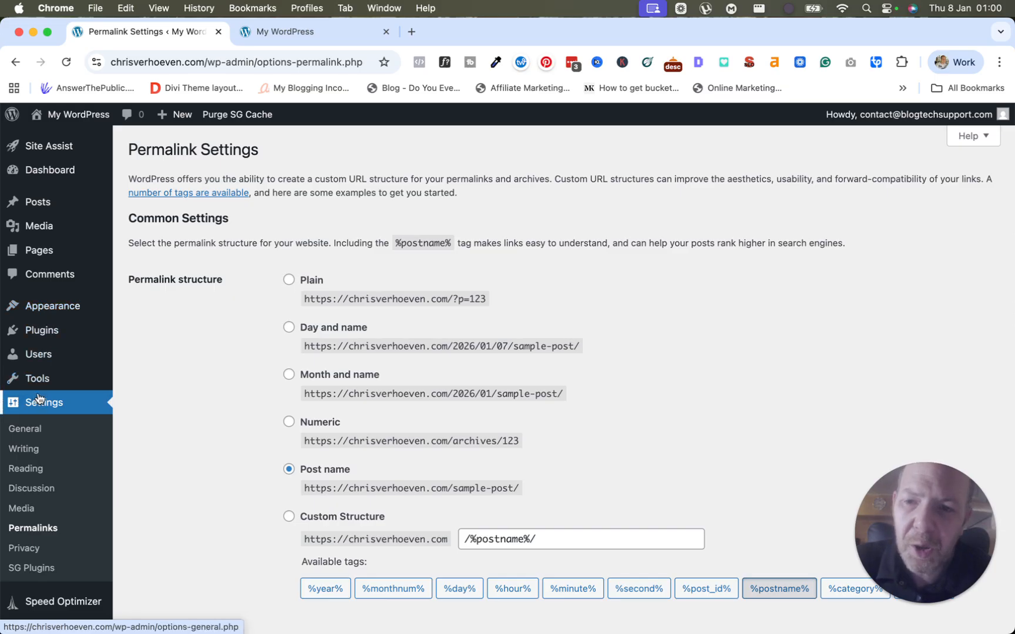
mouse_move(32, 385)
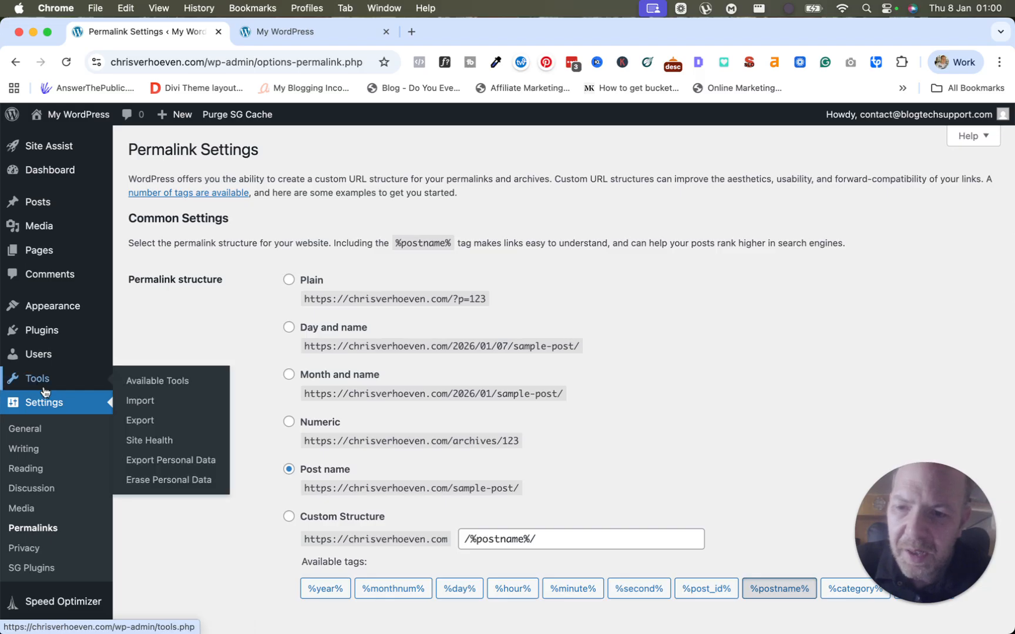